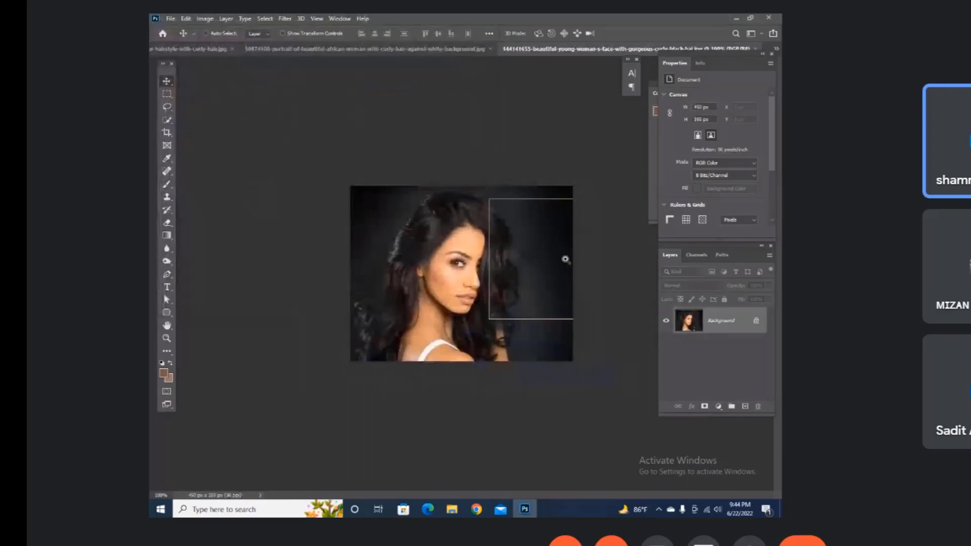
Select the curly-haired woman with the Object Selection Tool, then view her at 200%.
{"action": "left_click", "coordinate": [585, 345], "text": "alt"}
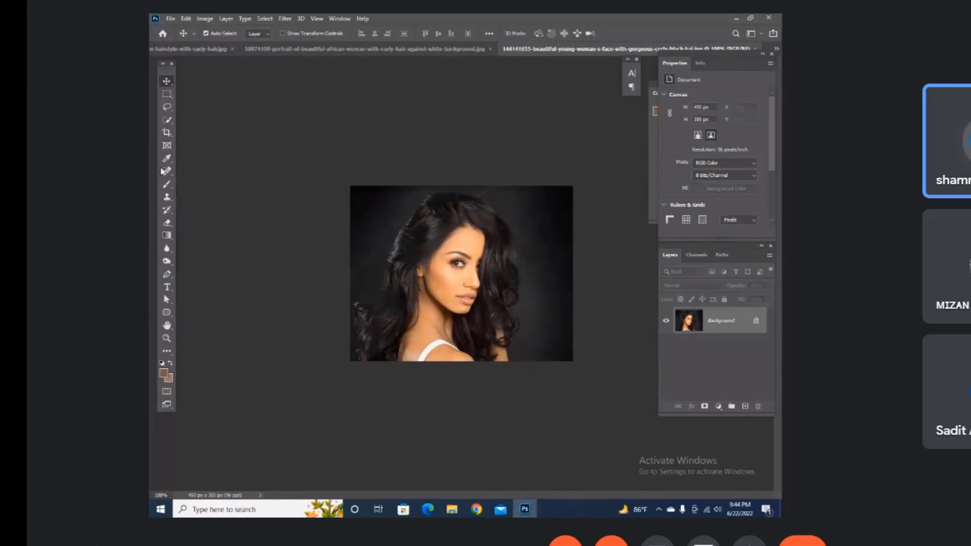
{"action": "right_click", "coordinate": [168, 121]}
{"action": "left_click", "coordinate": [202, 120]}
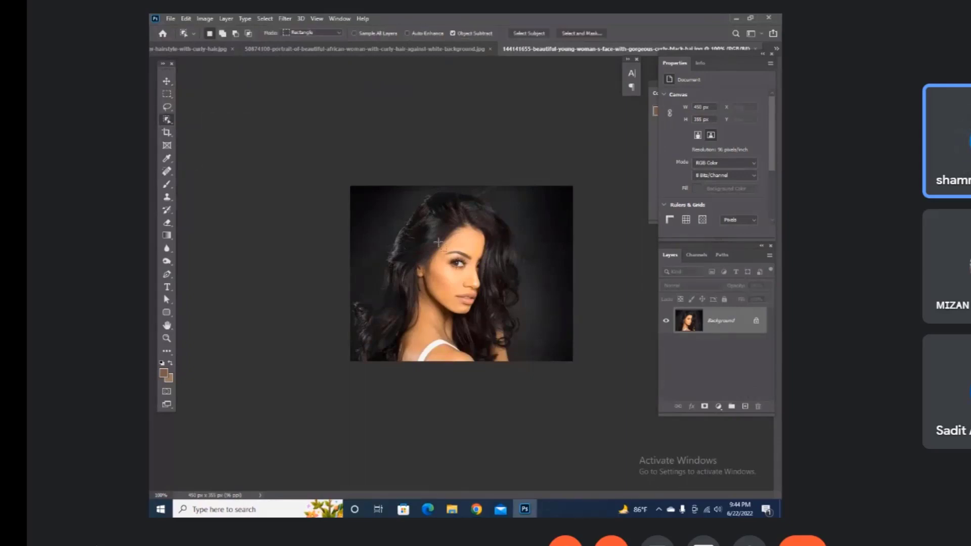
{"action": "left_click_drag", "start_coordinate": [348, 186], "coordinate": [581, 409]}
{"action": "left_click_drag", "start_coordinate": [472, 268], "coordinate": [539, 325]}
{"action": "left_click", "coordinate": [472, 268]}
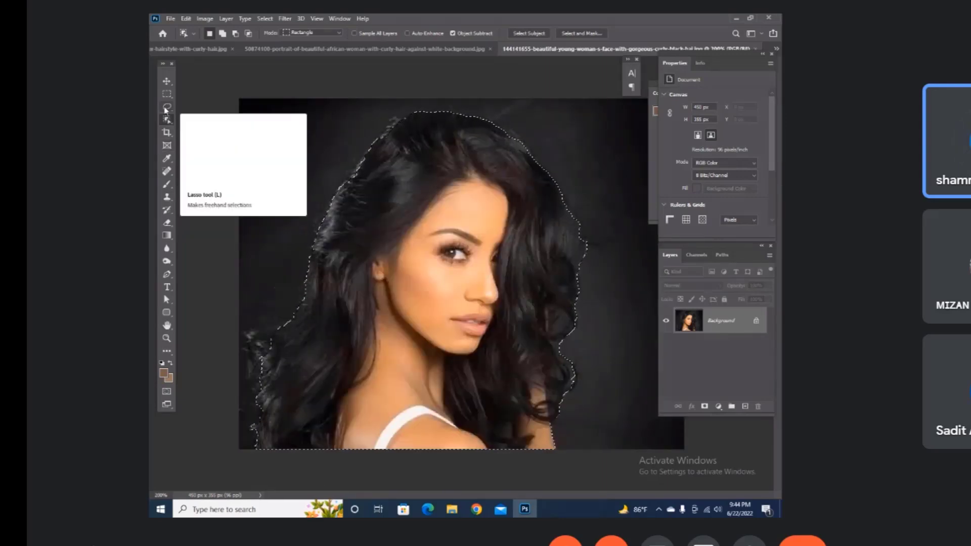
Add the stray lower-left hair with Quick Selection and enter Select and Mask.
{"action": "right_click", "coordinate": [169, 122]}
{"action": "left_click", "coordinate": [218, 129]}
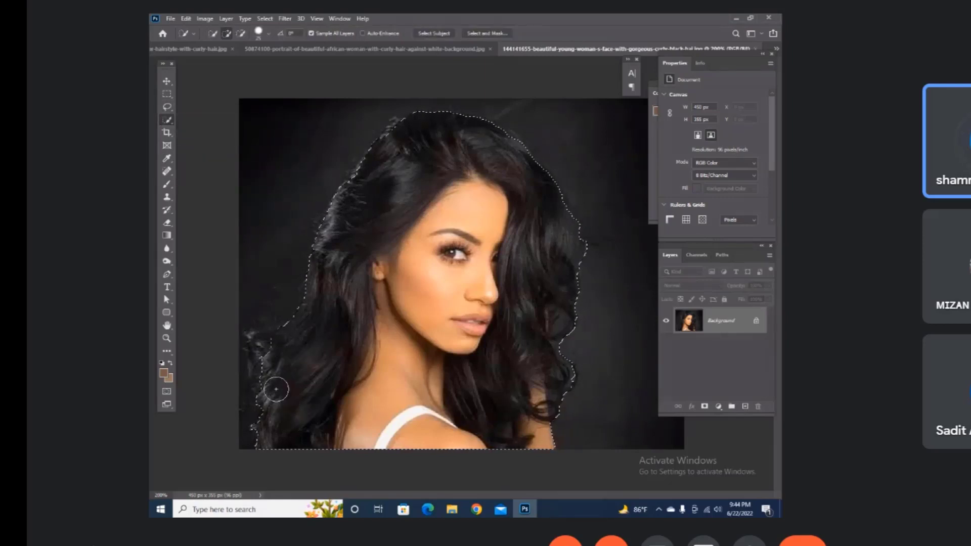
{"action": "mouse_move", "coordinate": [267, 371]}
{"action": "left_mouse_down"}
{"action": "mouse_move", "coordinate": [260, 340]}
{"action": "mouse_move", "coordinate": [255, 359]}
{"action": "left_mouse_up"}
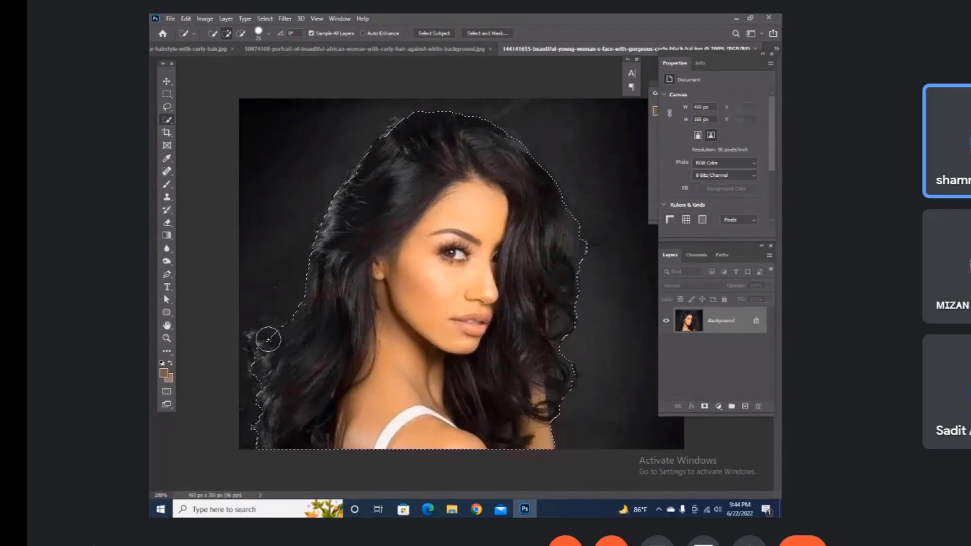
{"action": "left_click_drag", "start_coordinate": [269, 339], "coordinate": [250, 408]}
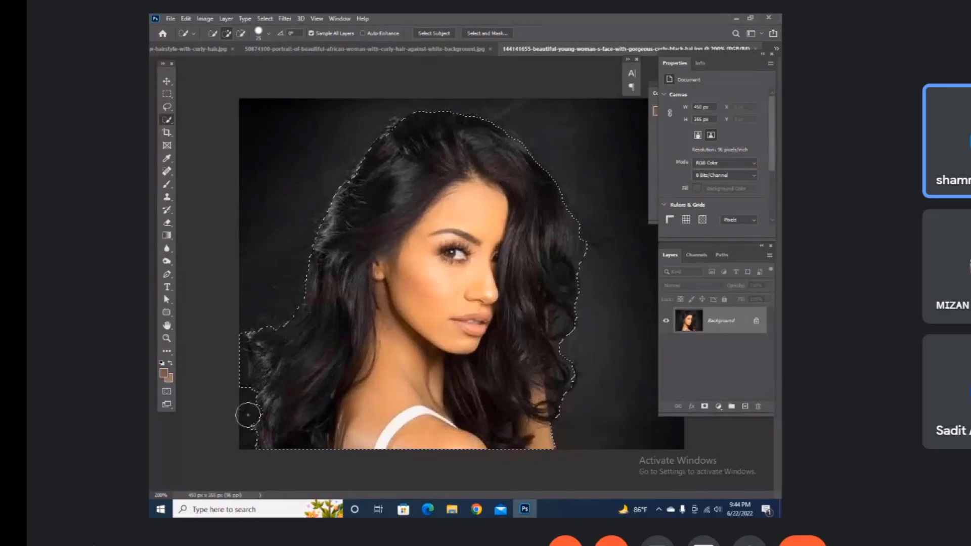
{"action": "key", "text": "alt"}
{"action": "left_click", "coordinate": [232, 384]}
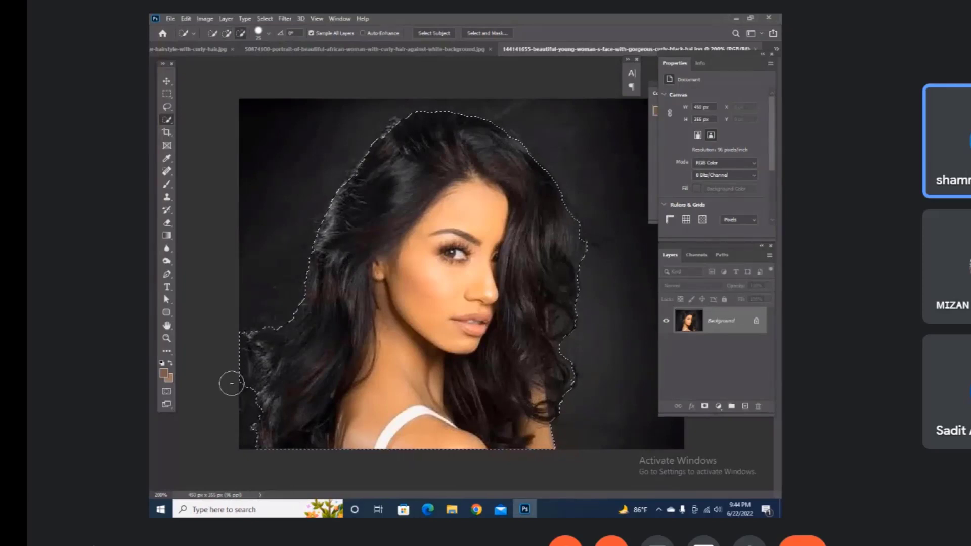
{"action": "left_click", "coordinate": [323, 386]}
{"action": "left_click", "coordinate": [476, 34]}
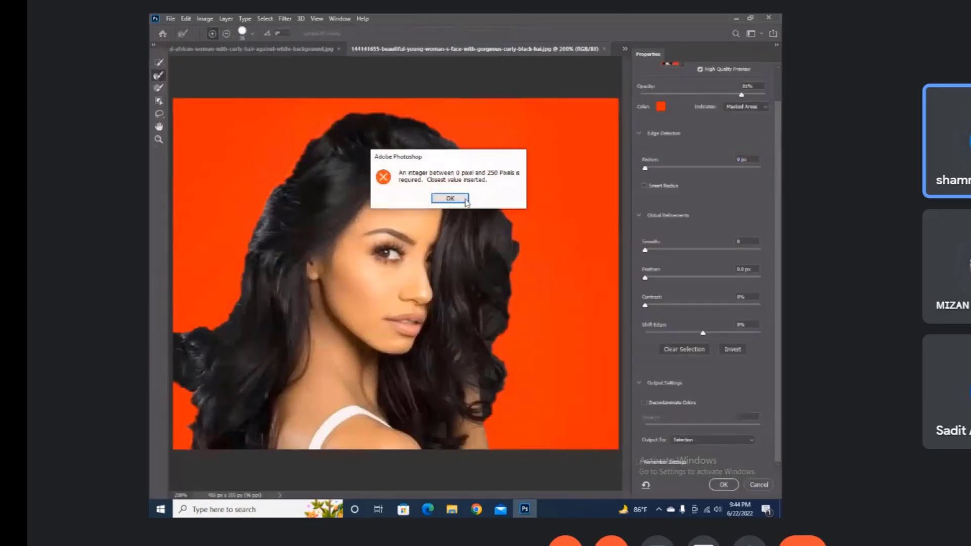
Dismiss the value-range error and preview the mask in Black & White view.
{"action": "left_click", "coordinate": [450, 198]}
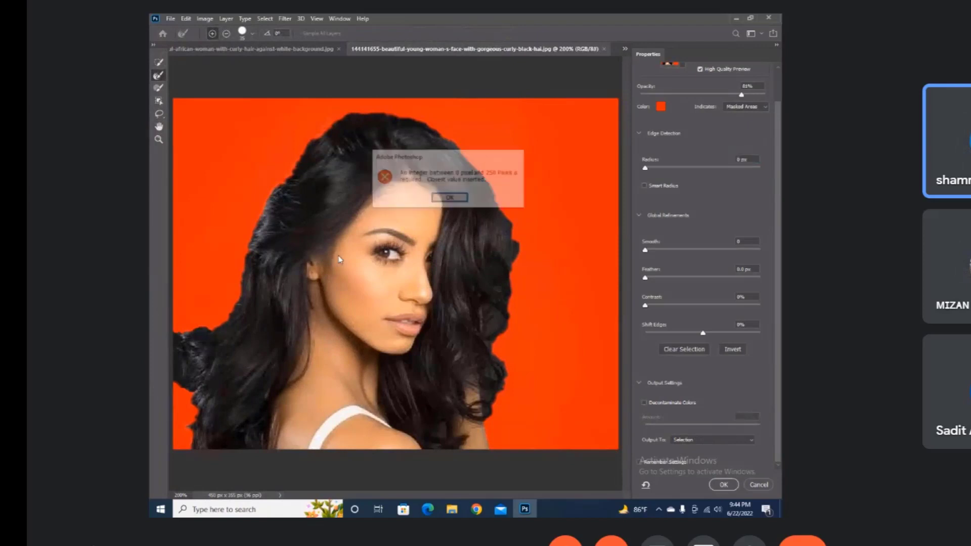
{"action": "left_click", "coordinate": [450, 199]}
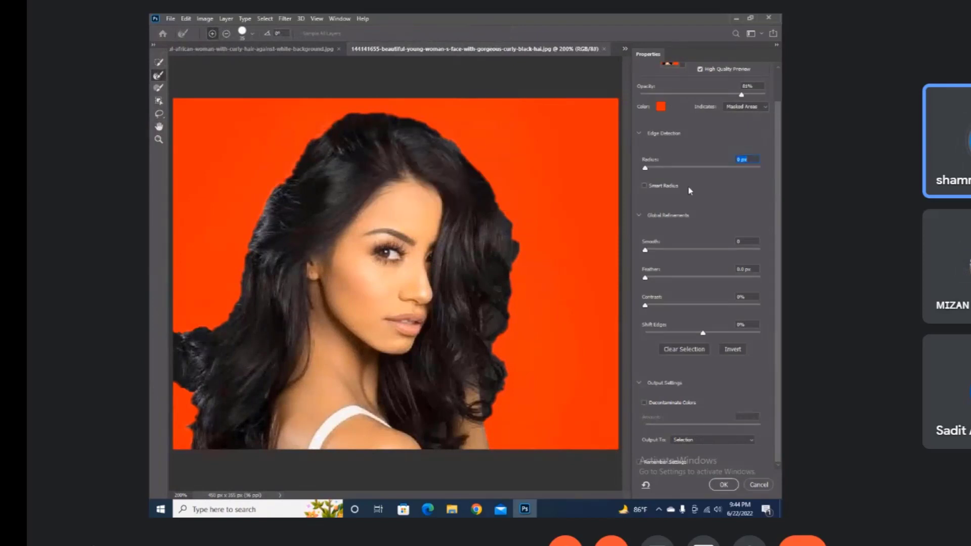
{"action": "scroll", "coordinate": [688, 187], "scroll_direction": "up", "scroll_amount": 3}
{"action": "left_click", "coordinate": [671, 92]}
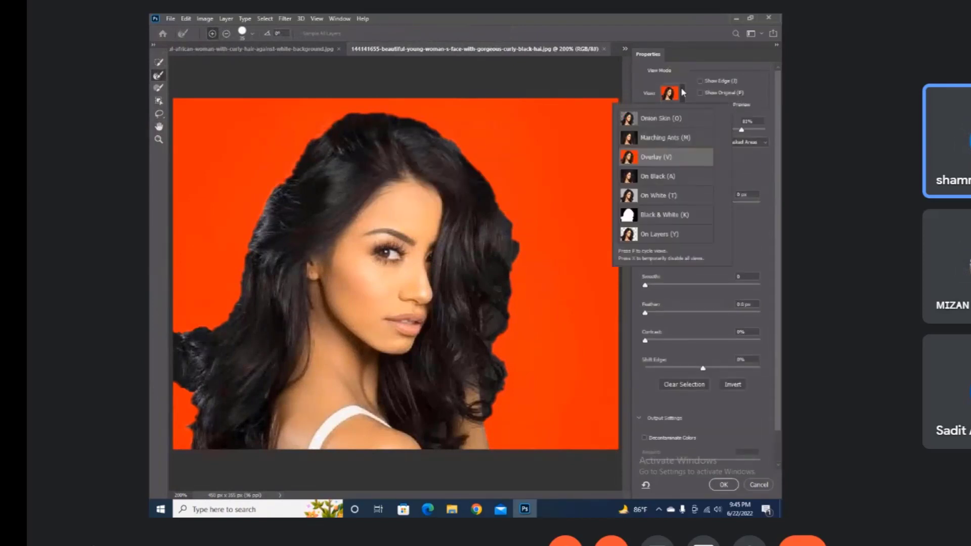
{"action": "left_click", "coordinate": [652, 216]}
{"action": "left_click", "coordinate": [660, 214]}
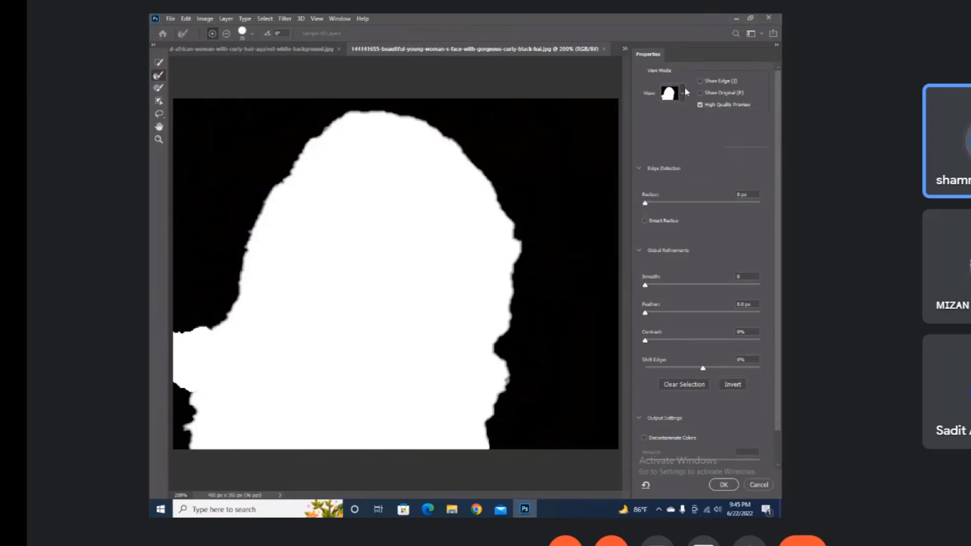
Set the edge-detection radius to 6 px and return the preview to Overlay.
{"action": "left_click_drag", "start_coordinate": [645, 204], "coordinate": [694, 208]}
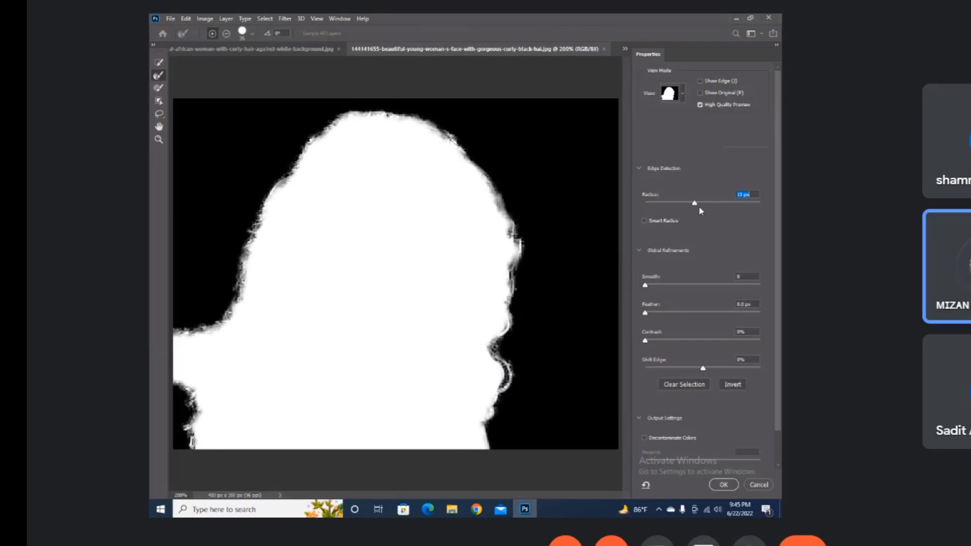
{"action": "left_click_drag", "start_coordinate": [695, 210], "coordinate": [694, 210]}
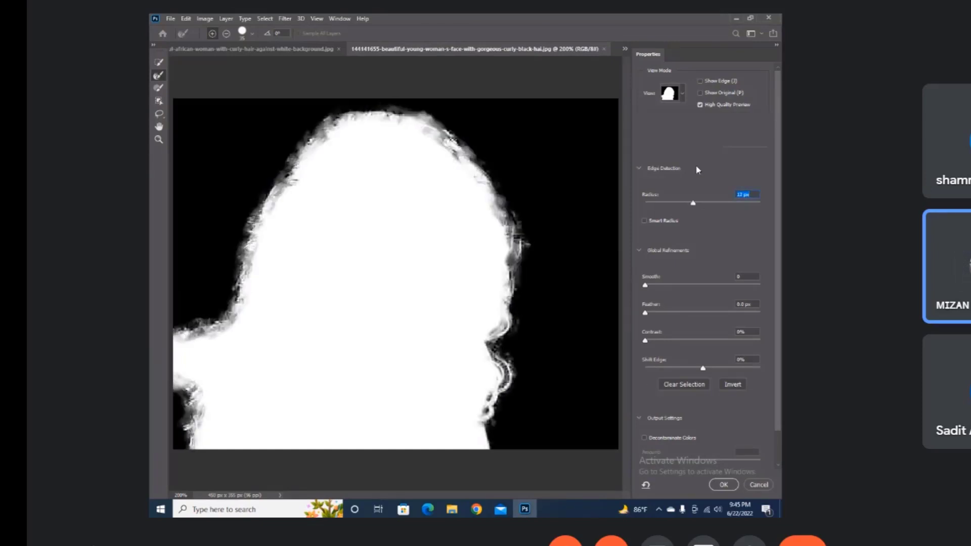
{"action": "left_click_drag", "start_coordinate": [693, 203], "coordinate": [679, 207]}
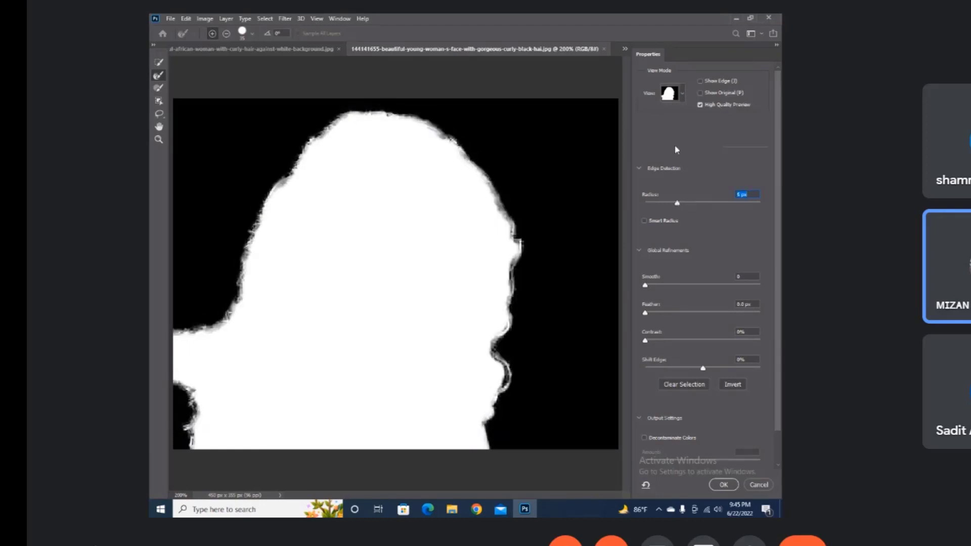
{"action": "left_click", "coordinate": [669, 93]}
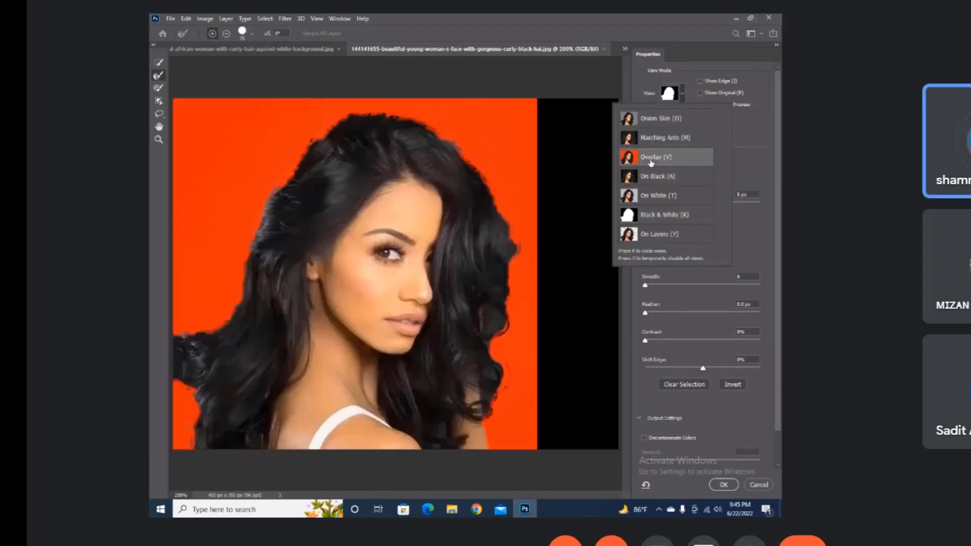
Brush the upper-left, left and right curl edges with Refine Edge, then apply with OK.
{"action": "left_click", "coordinate": [473, 410]}
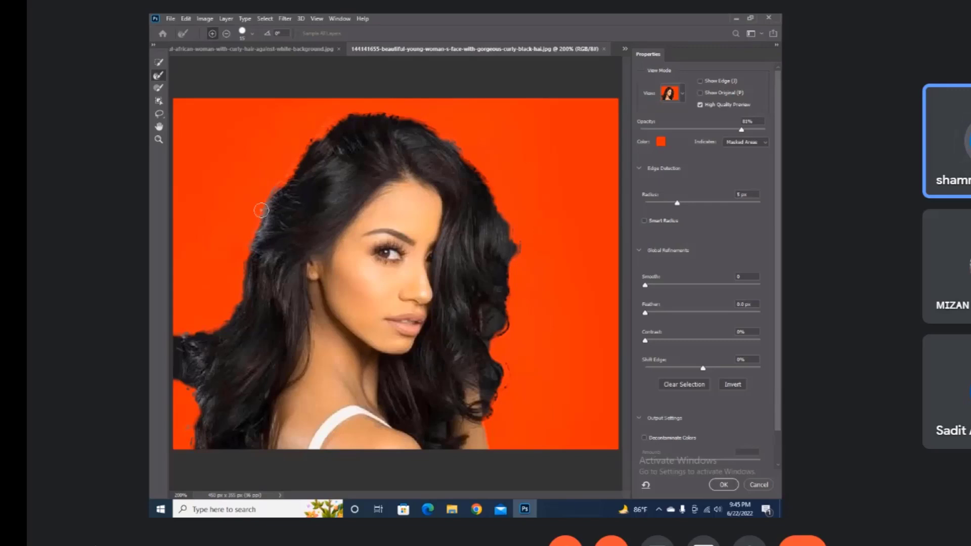
{"action": "left_click_drag", "start_coordinate": [261, 210], "coordinate": [289, 168]}
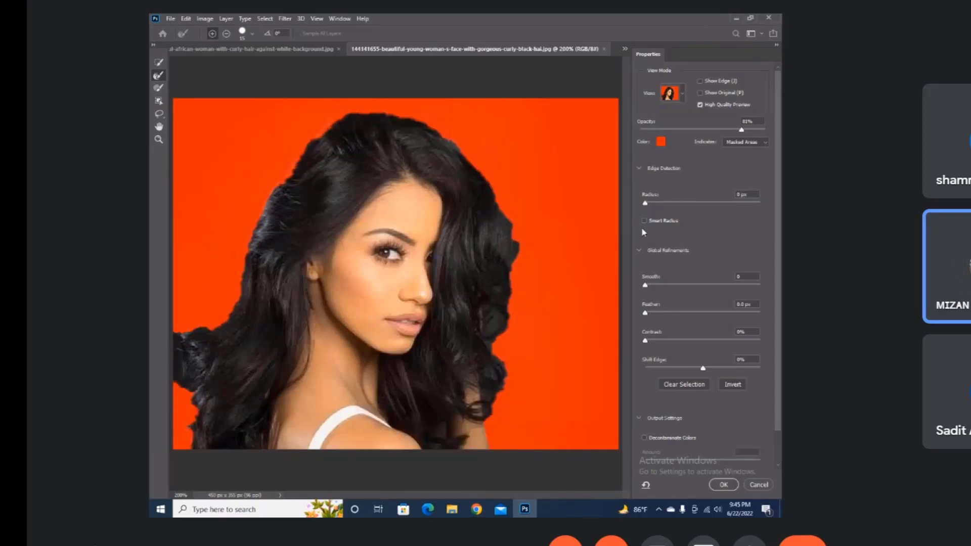
{"action": "left_click_drag", "start_coordinate": [646, 203], "coordinate": [651, 203]}
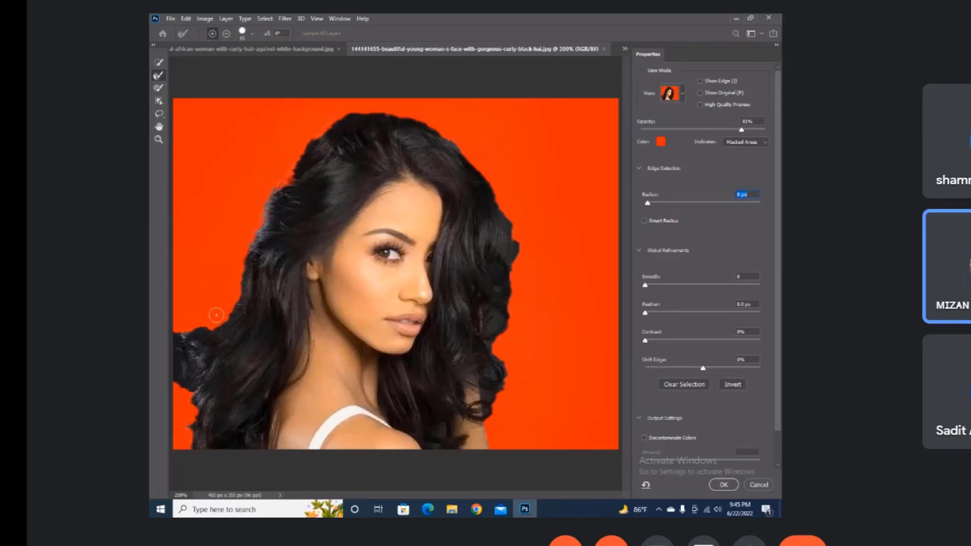
{"action": "left_click_drag", "start_coordinate": [235, 302], "coordinate": [197, 329]}
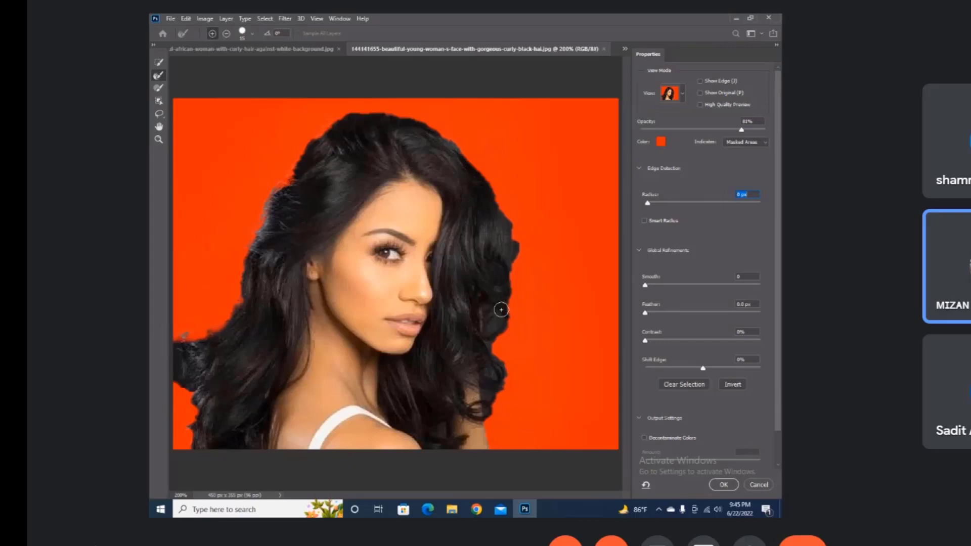
{"action": "left_click_drag", "start_coordinate": [501, 310], "coordinate": [523, 393]}
{"action": "left_click_drag", "start_coordinate": [501, 303], "coordinate": [477, 360]}
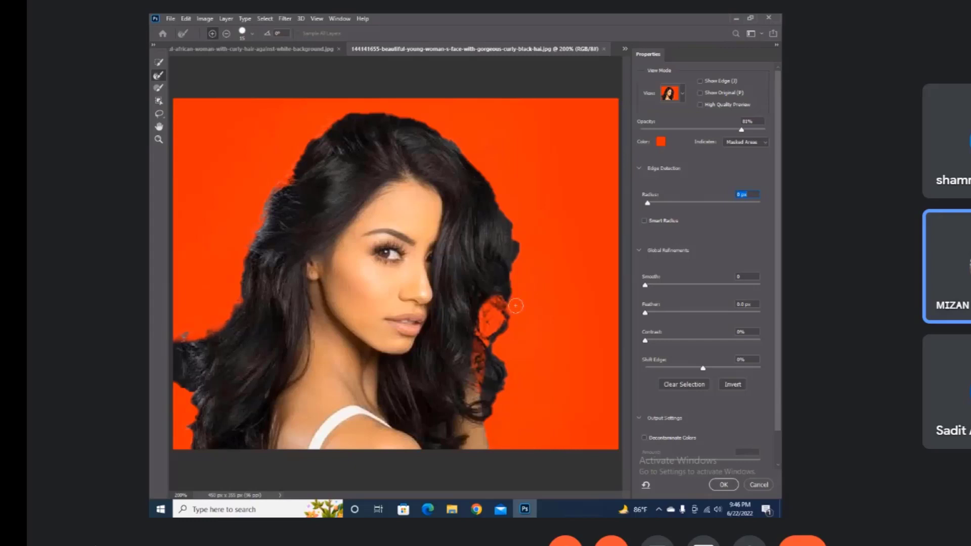
{"action": "mouse_move", "coordinate": [504, 312]}
{"action": "left_mouse_down"}
{"action": "mouse_move", "coordinate": [471, 425]}
{"action": "mouse_move", "coordinate": [481, 422]}
{"action": "left_mouse_up"}
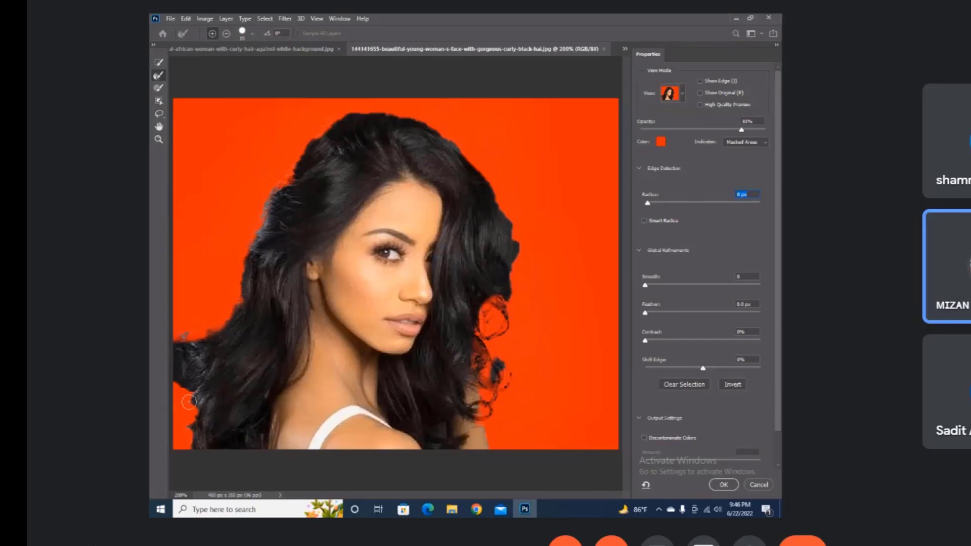
{"action": "mouse_move", "coordinate": [189, 401]}
{"action": "left_mouse_down"}
{"action": "mouse_move", "coordinate": [172, 345]}
{"action": "mouse_move", "coordinate": [180, 324]}
{"action": "mouse_move", "coordinate": [178, 382]}
{"action": "left_mouse_up"}
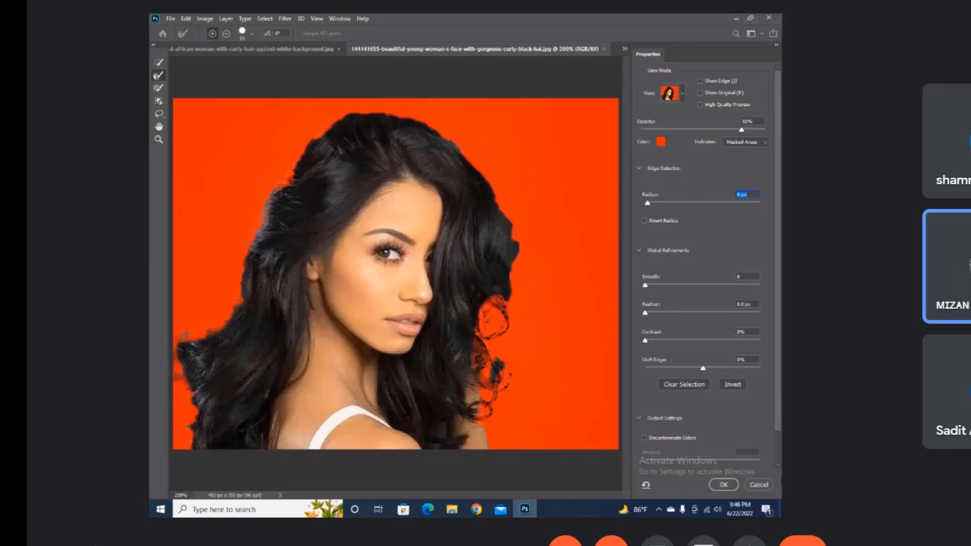
{"action": "left_click", "coordinate": [725, 487]}
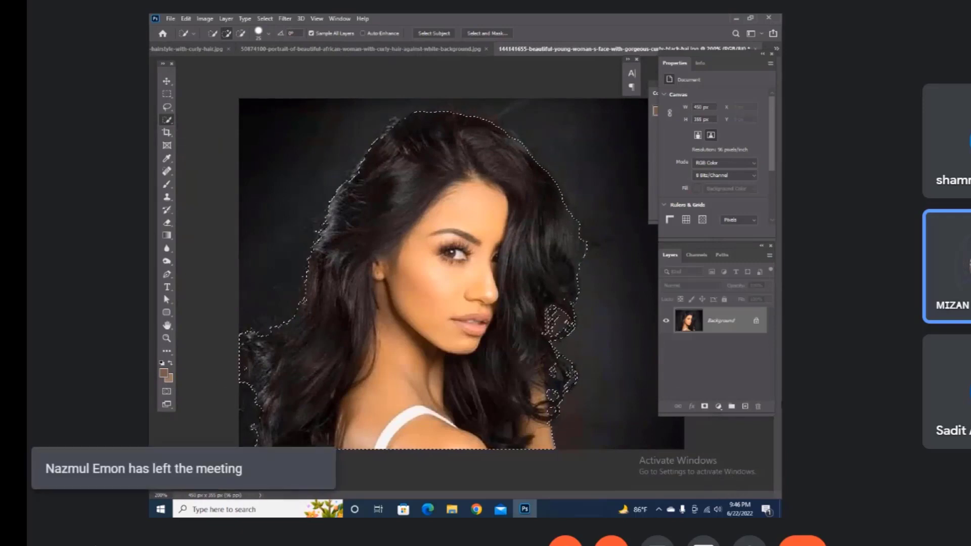
Mask out the woman's background and close the original curly-haired portrait document.
{"action": "left_click", "coordinate": [705, 407]}
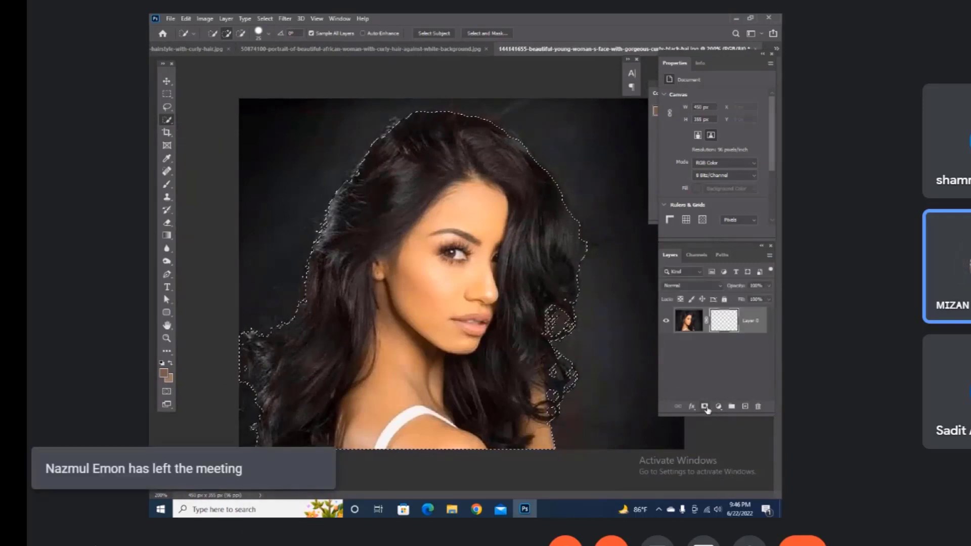
{"action": "mouse_move", "coordinate": [475, 509]}
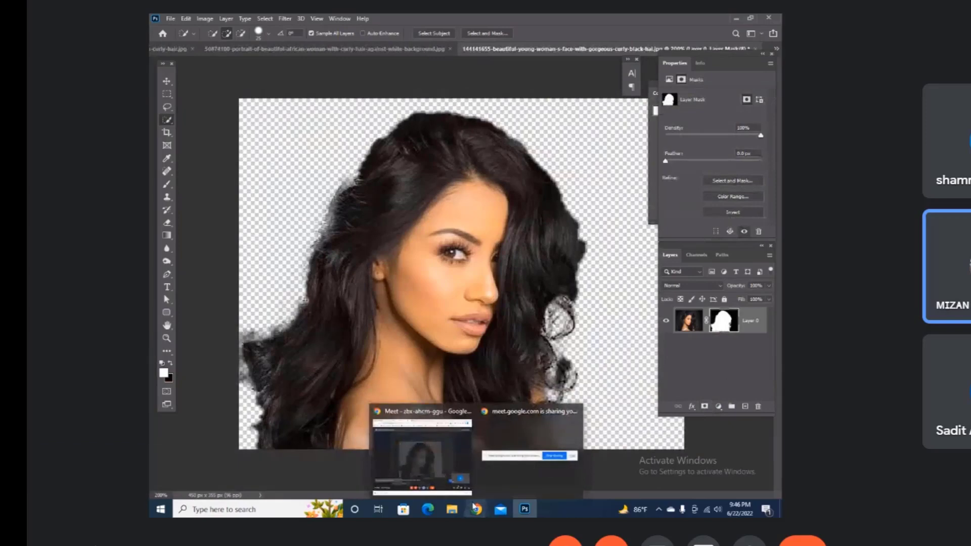
{"action": "left_click", "coordinate": [168, 82]}
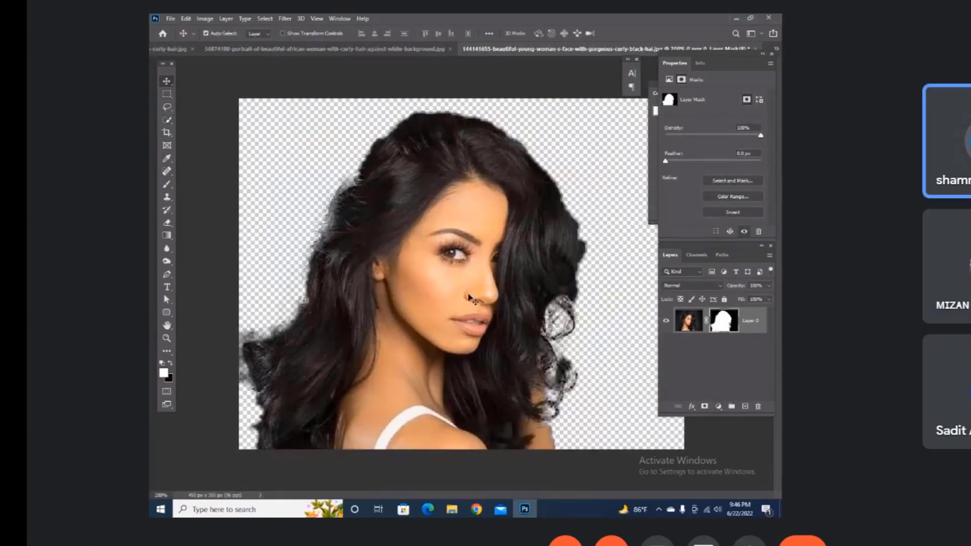
{"action": "left_click", "coordinate": [168, 49]}
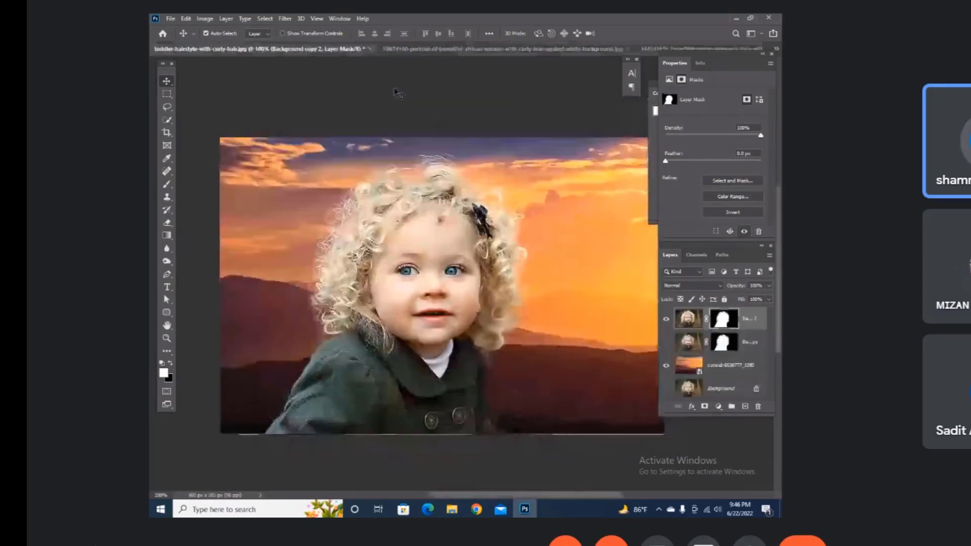
{"action": "left_click", "coordinate": [420, 50]}
{"action": "left_click", "coordinate": [642, 49]}
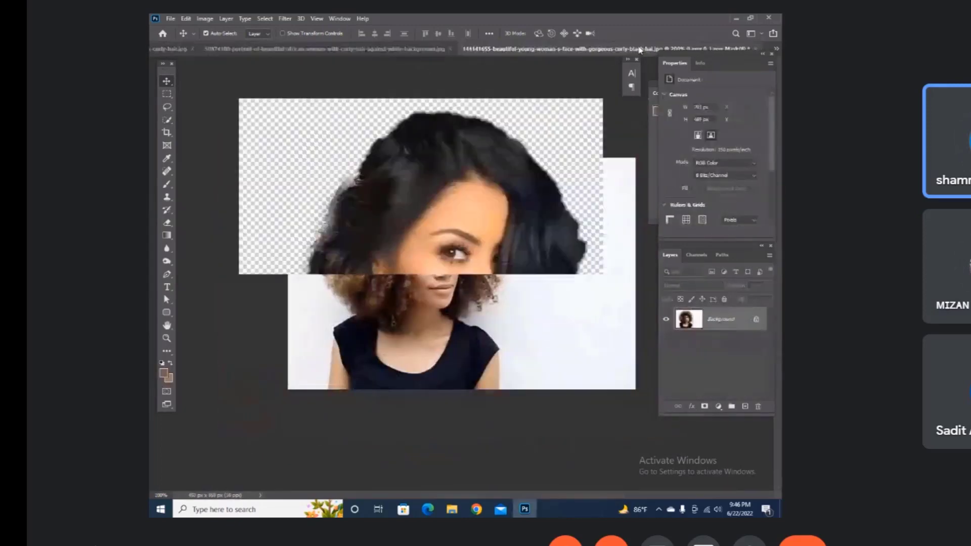
{"action": "left_click", "coordinate": [557, 49]}
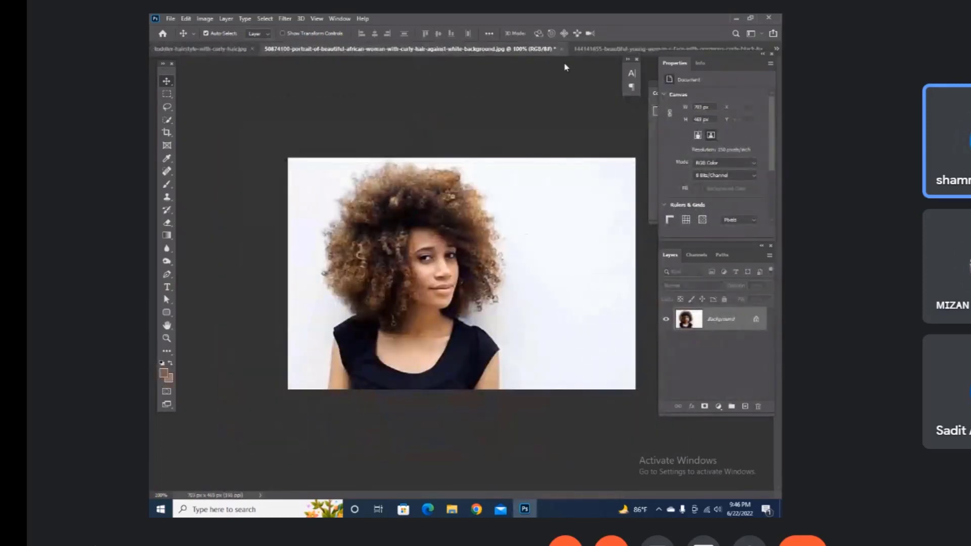
{"action": "left_click", "coordinate": [562, 49]}
{"action": "left_click", "coordinate": [461, 198]}
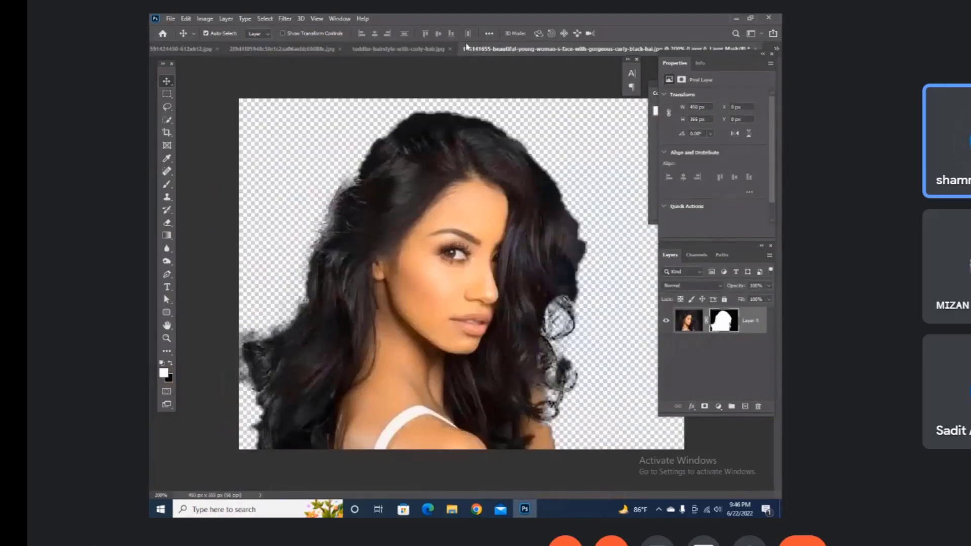
Drag the woman cutout onto the dark background image, near its bottom.
{"action": "left_click", "coordinate": [409, 51]}
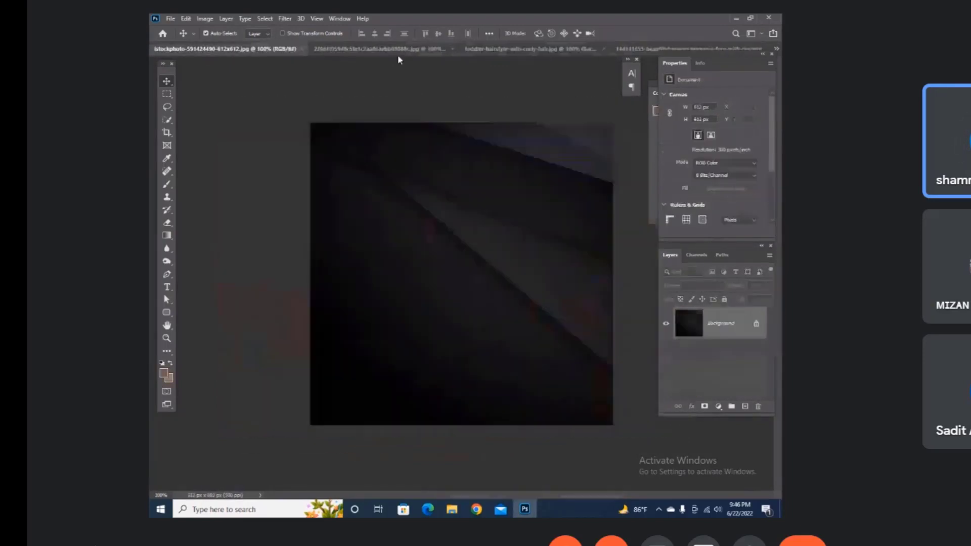
{"action": "left_click", "coordinate": [637, 49]}
{"action": "mouse_move", "coordinate": [480, 306]}
{"action": "left_mouse_down"}
{"action": "mouse_move", "coordinate": [180, 46]}
{"action": "mouse_move", "coordinate": [446, 295]}
{"action": "mouse_move", "coordinate": [439, 351]}
{"action": "left_mouse_up"}
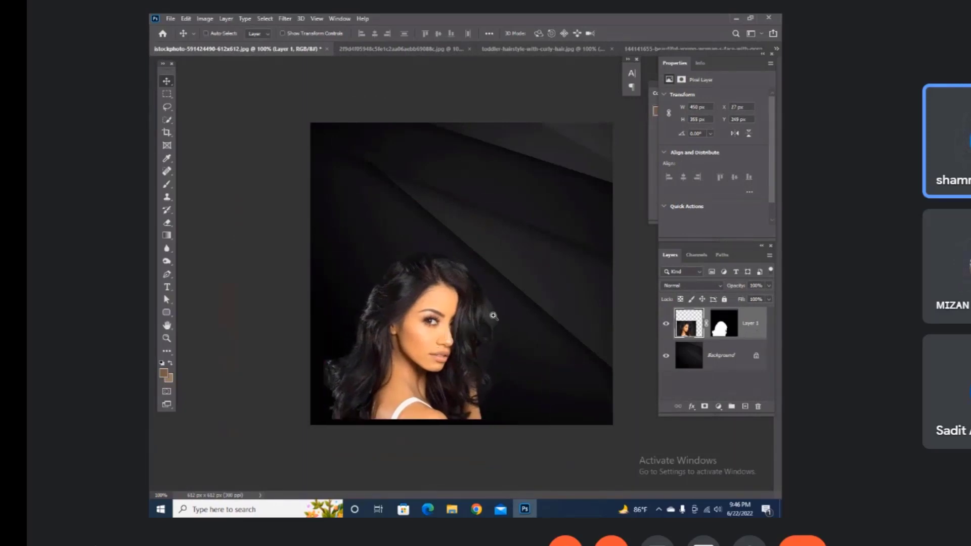
{"action": "key", "text": "ctrl+plus"}
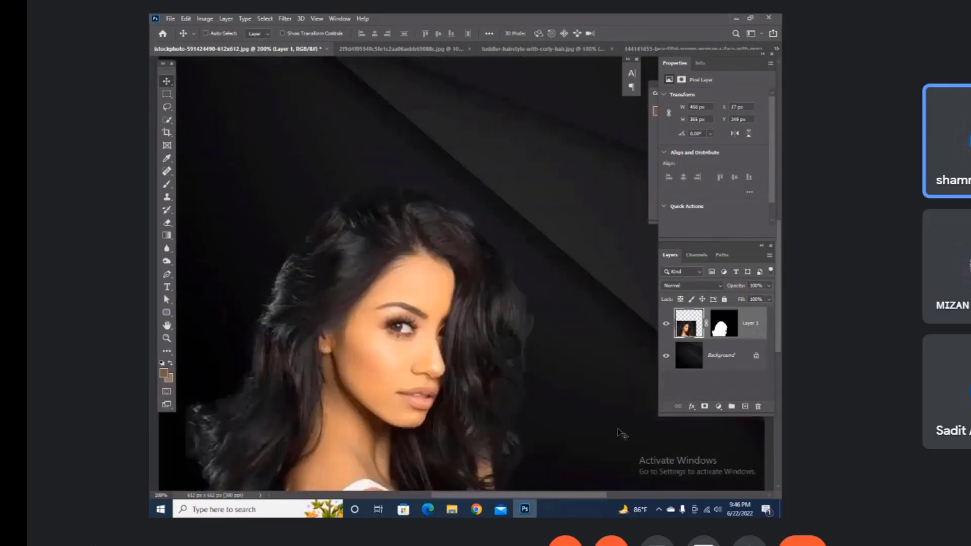
{"action": "key", "text": "ctrl+minus"}
{"action": "left_click", "coordinate": [170, 20]}
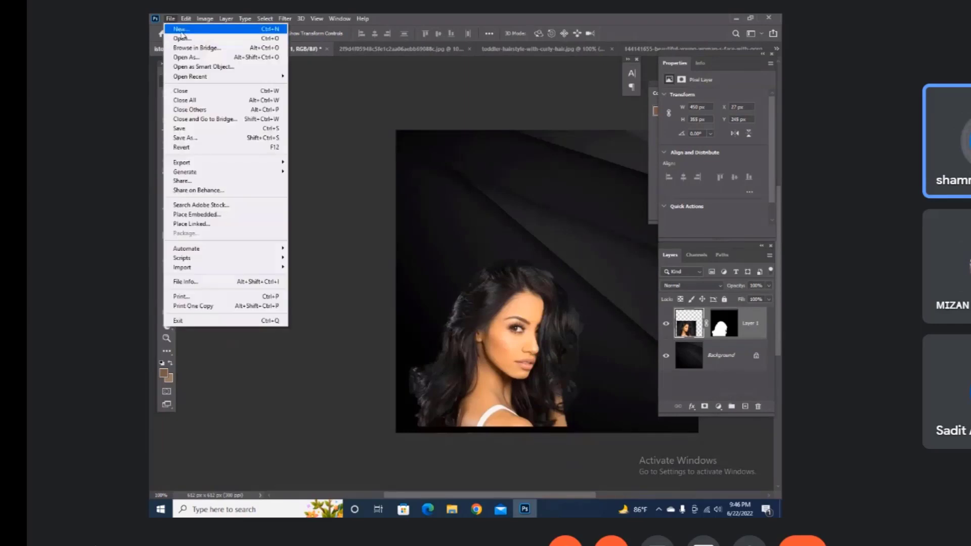
Create a new 920×788 px document from the Custom preset.
{"action": "left_click", "coordinate": [182, 29]}
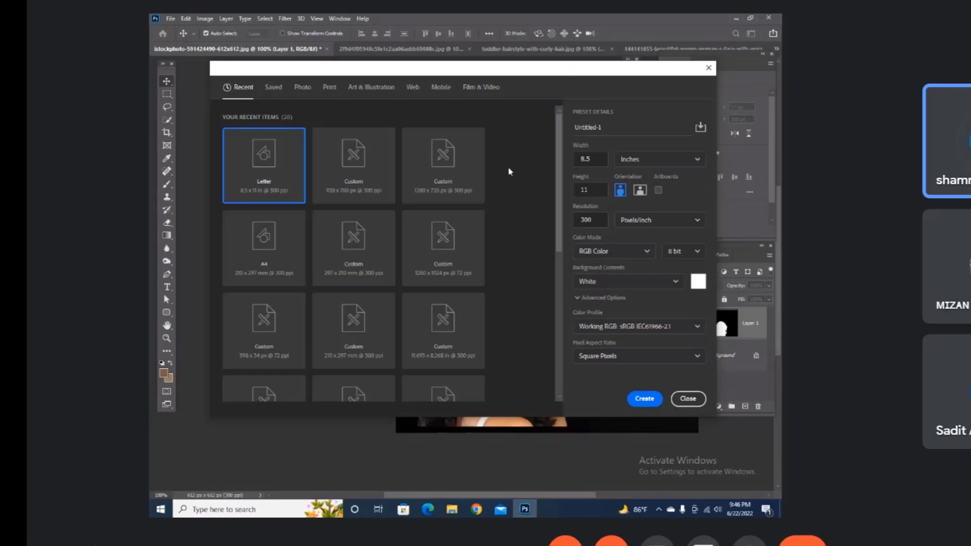
{"action": "scroll", "coordinate": [353, 243], "scroll_direction": "down", "scroll_amount": 1}
{"action": "scroll", "coordinate": [353, 243], "scroll_direction": "up", "scroll_amount": 1}
{"action": "left_click", "coordinate": [338, 160]}
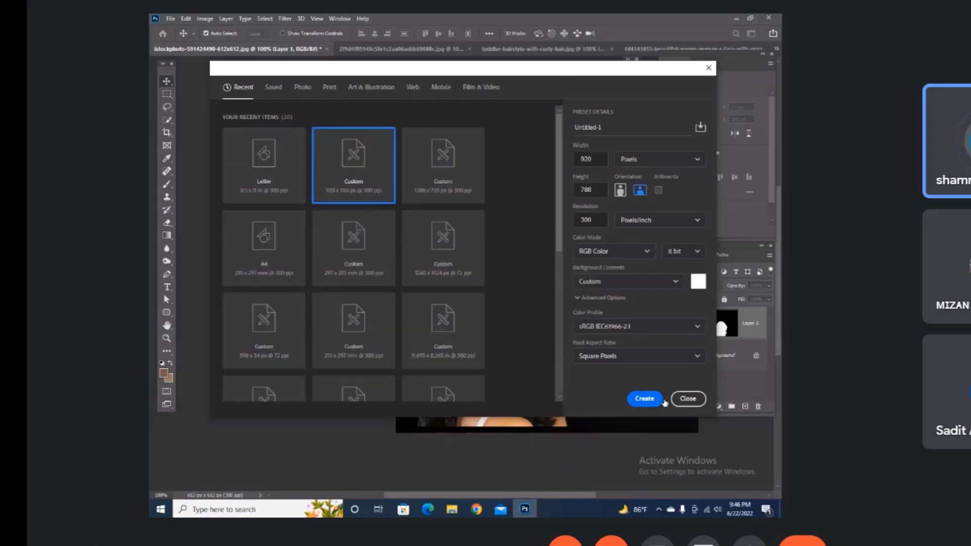
{"action": "key", "text": "Escape"}
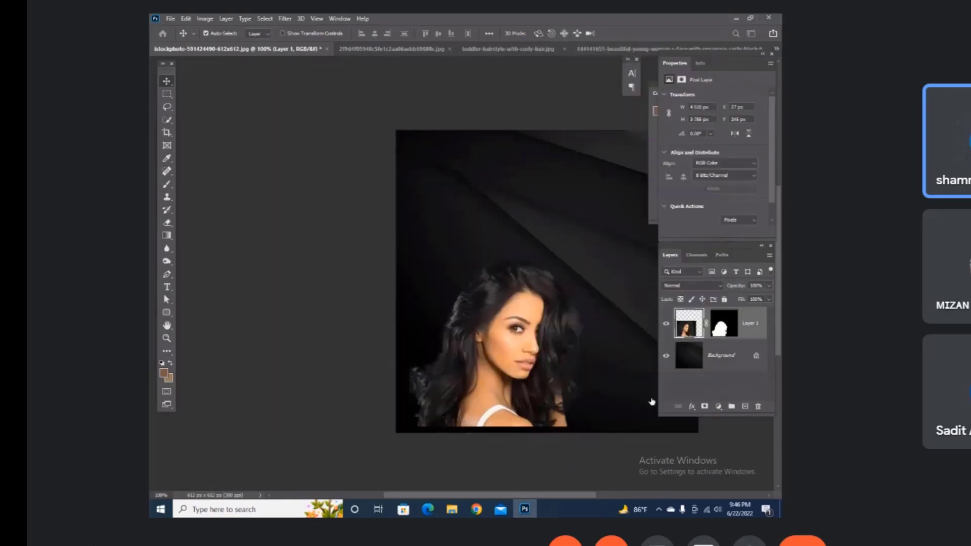
Copy the dark background and paste it into the new Untitled-1 document.
{"action": "left_click", "coordinate": [172, 49]}
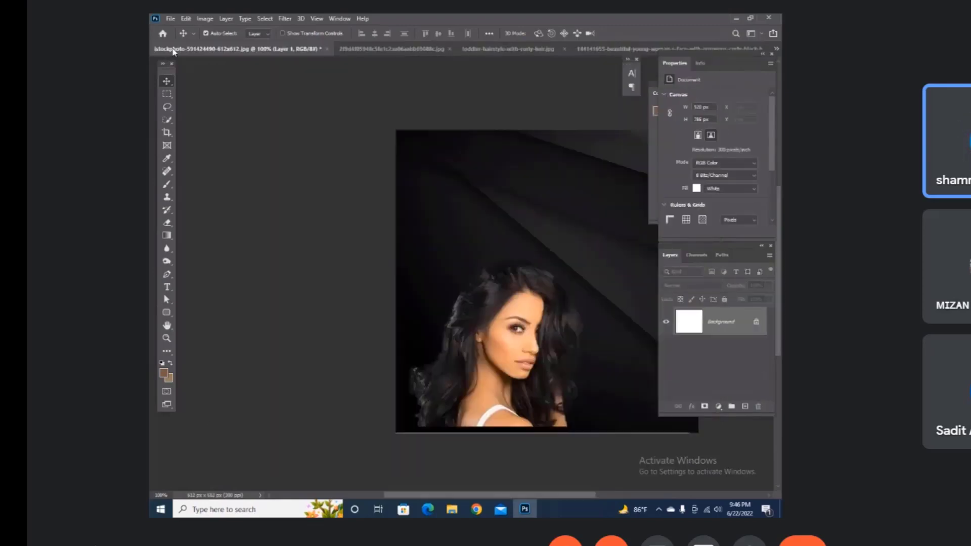
{"action": "mouse_move", "coordinate": [568, 226]}
{"action": "left_mouse_down"}
{"action": "mouse_move", "coordinate": [535, 201]}
{"action": "mouse_move", "coordinate": [570, 126]}
{"action": "left_mouse_up"}
{"action": "left_click", "coordinate": [705, 354]}
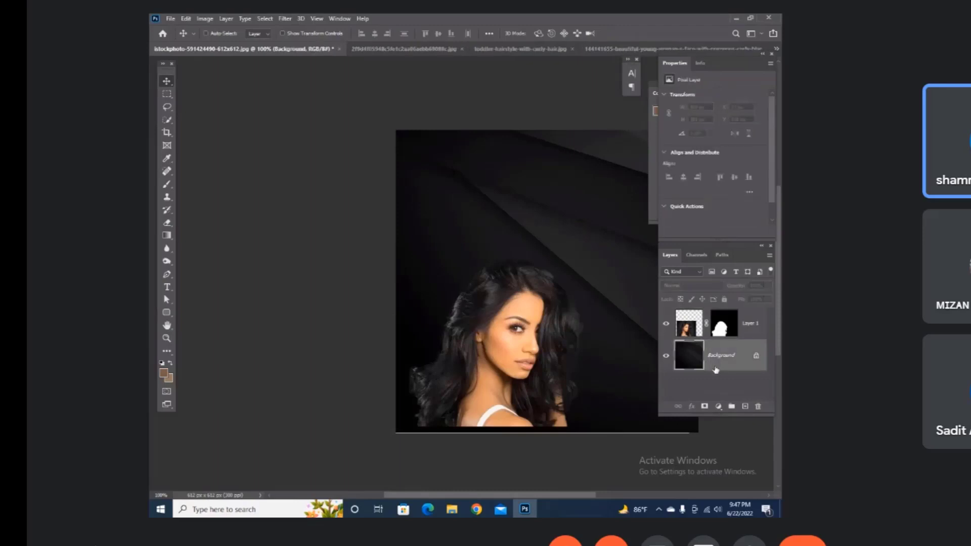
{"action": "key", "text": "ctrl+a"}
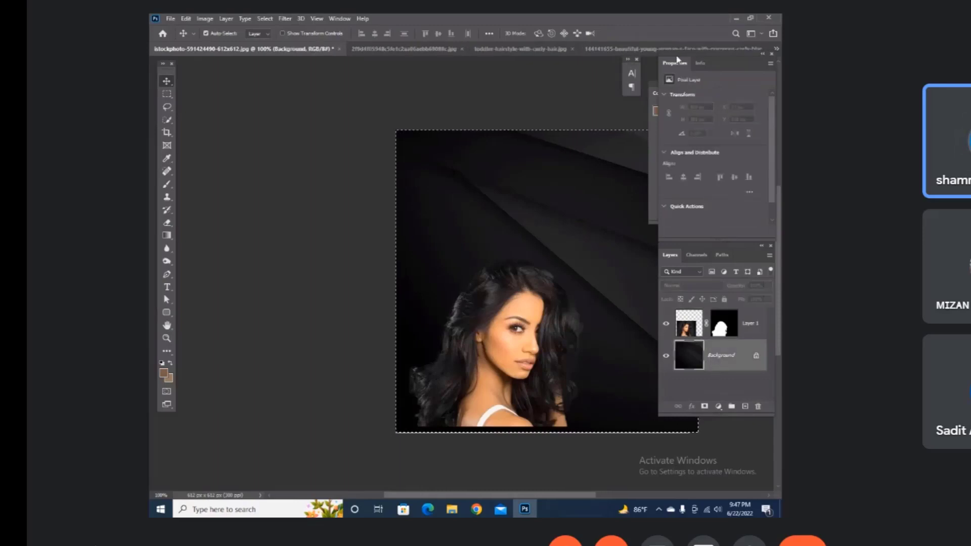
{"action": "left_click", "coordinate": [631, 48]}
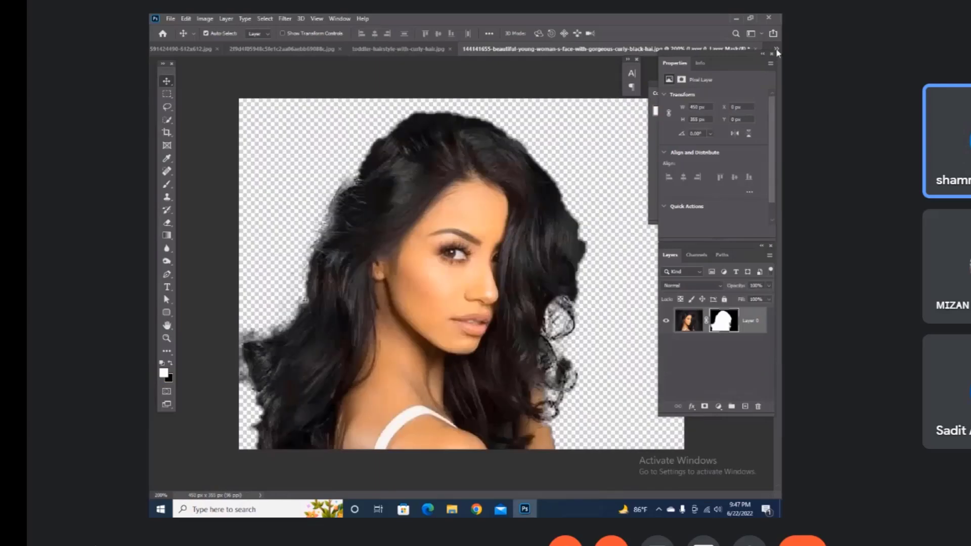
{"action": "left_click", "coordinate": [777, 49]}
{"action": "left_click", "coordinate": [653, 99]}
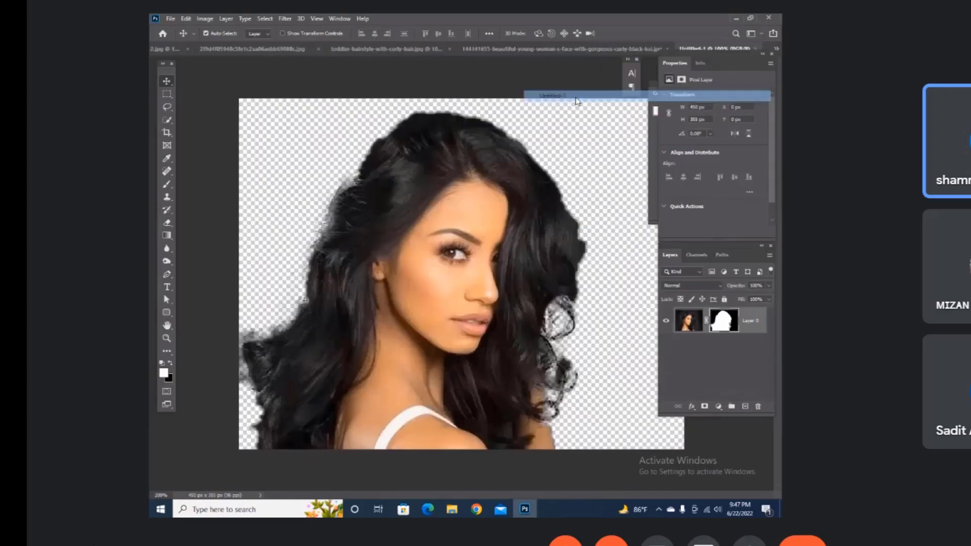
{"action": "key", "text": "ctrl+v"}
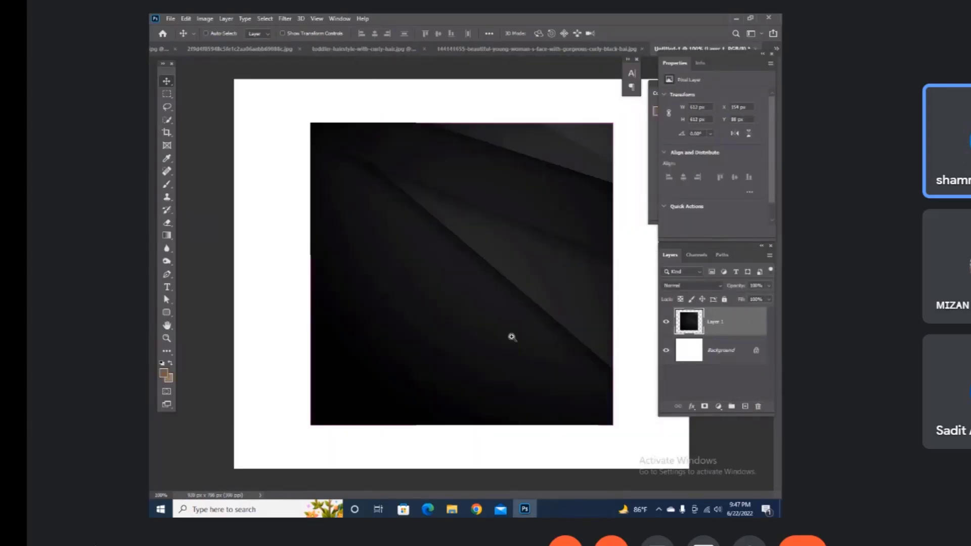
Convert the pasted background to a smart object and scale it to fill the canvas.
{"action": "left_click", "coordinate": [557, 351], "text": "alt"}
{"action": "right_click", "coordinate": [731, 321]}
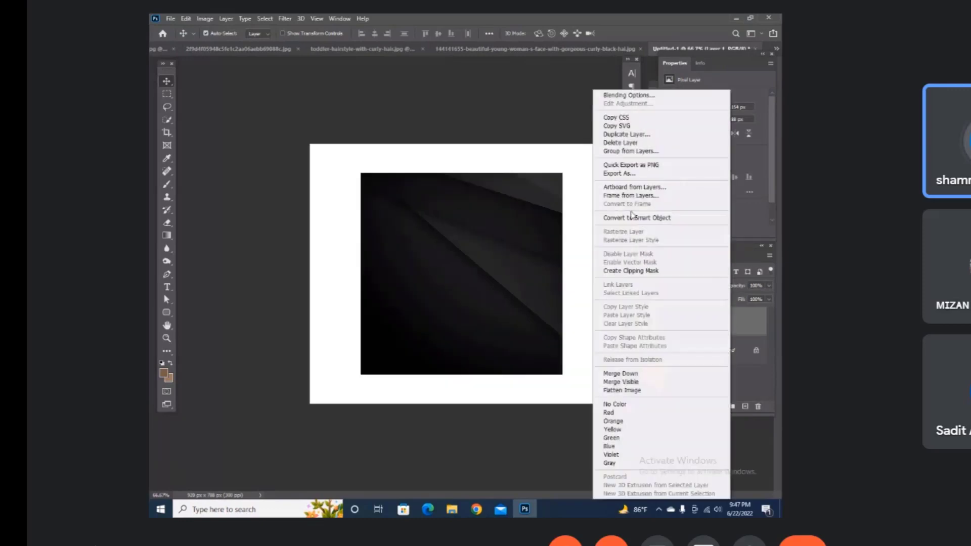
{"action": "left_click", "coordinate": [632, 218]}
{"action": "key", "text": "ctrl+t"}
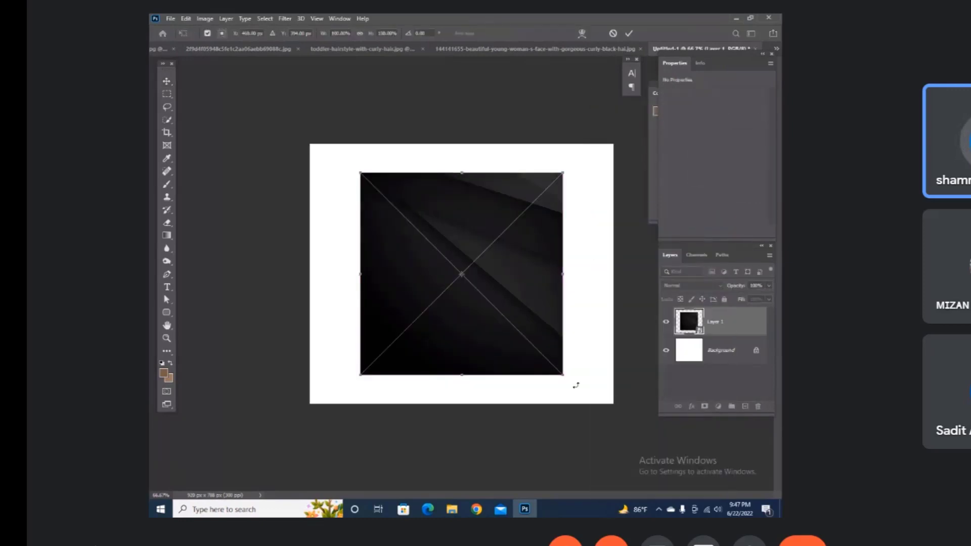
{"action": "mouse_move", "coordinate": [561, 376]}
{"action": "left_mouse_down"}
{"action": "mouse_move", "coordinate": [645, 416]}
{"action": "mouse_move", "coordinate": [637, 406]}
{"action": "left_mouse_up"}
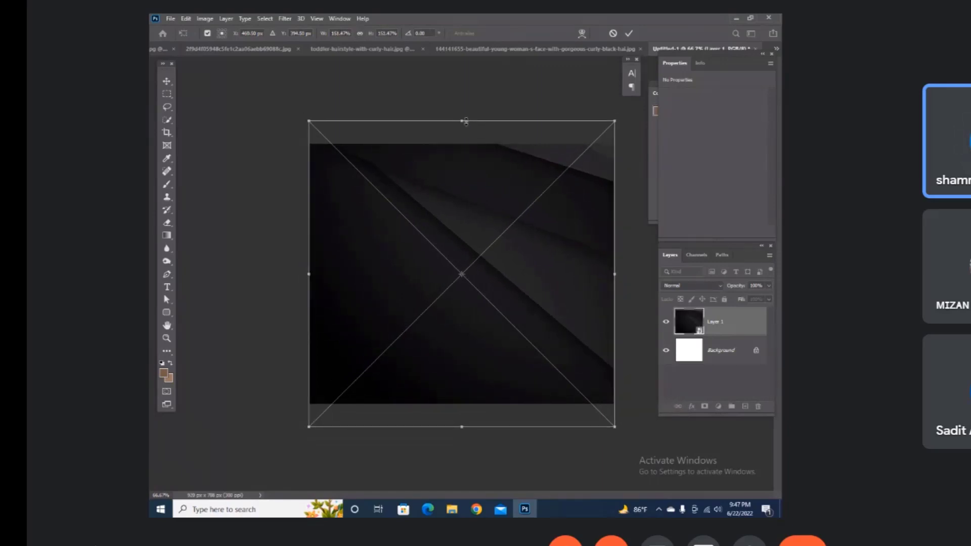
{"action": "left_click_drag", "start_coordinate": [466, 121], "coordinate": [473, 129]}
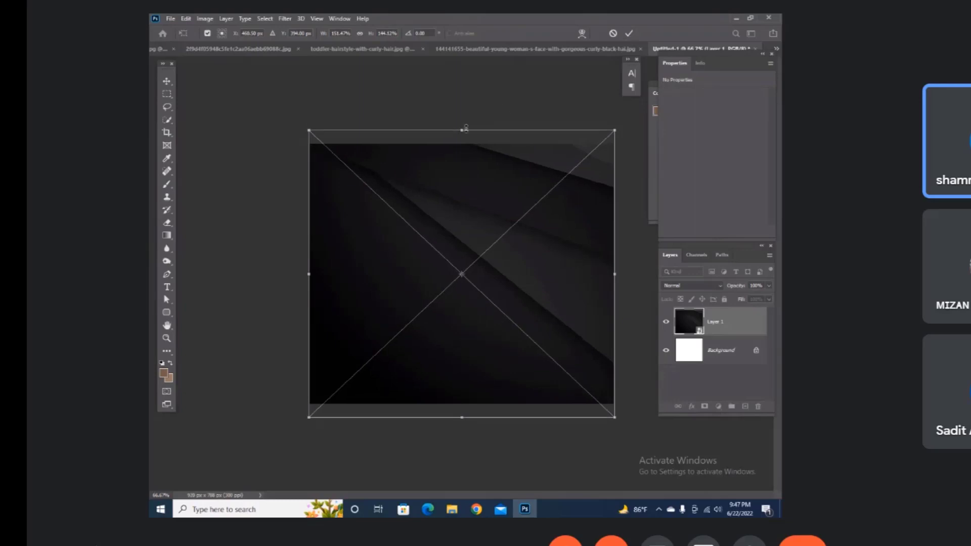
{"action": "left_click", "coordinate": [629, 33]}
Drag the woman cutout into the new document and close the stock photo without saving.
{"action": "left_click", "coordinate": [162, 48]}
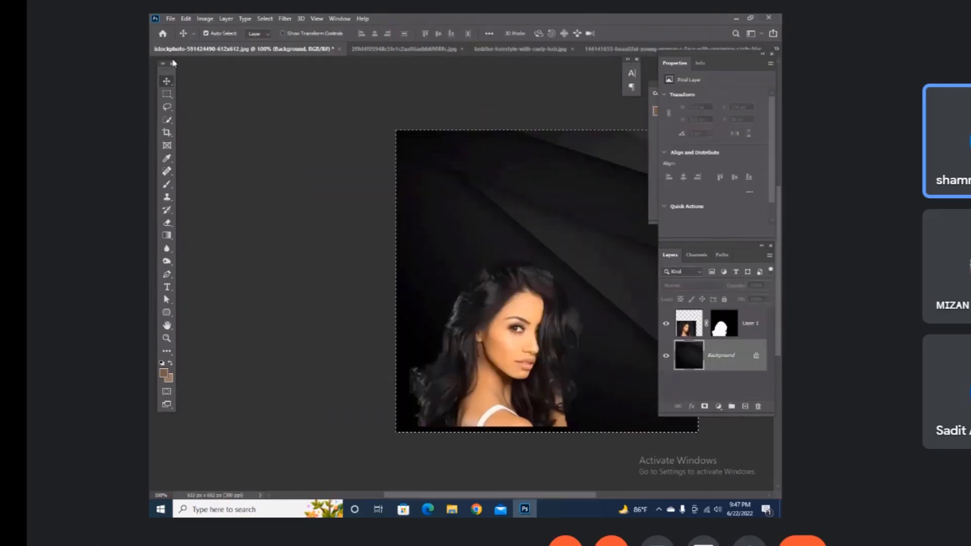
{"action": "key", "text": "ctrl+d"}
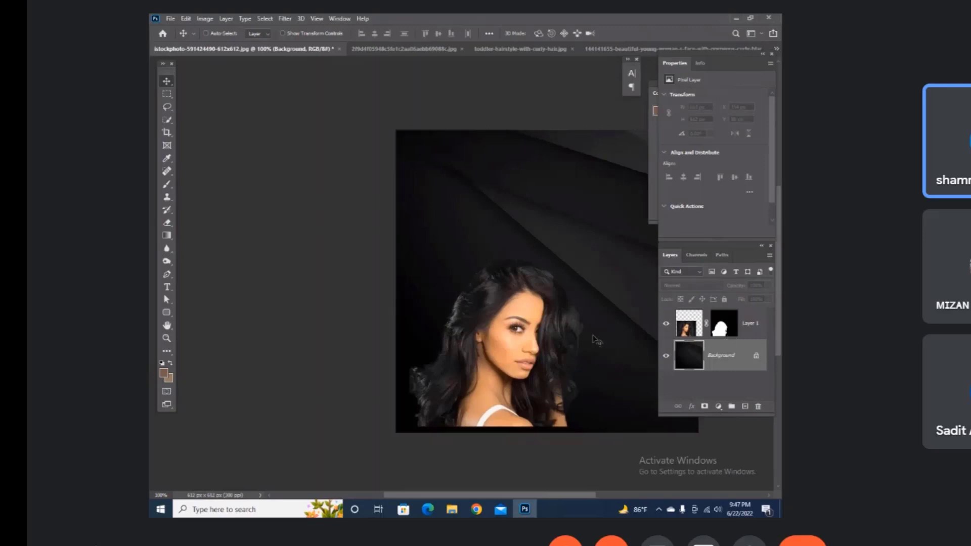
{"action": "left_click_drag", "start_coordinate": [512, 342], "coordinate": [690, 25]}
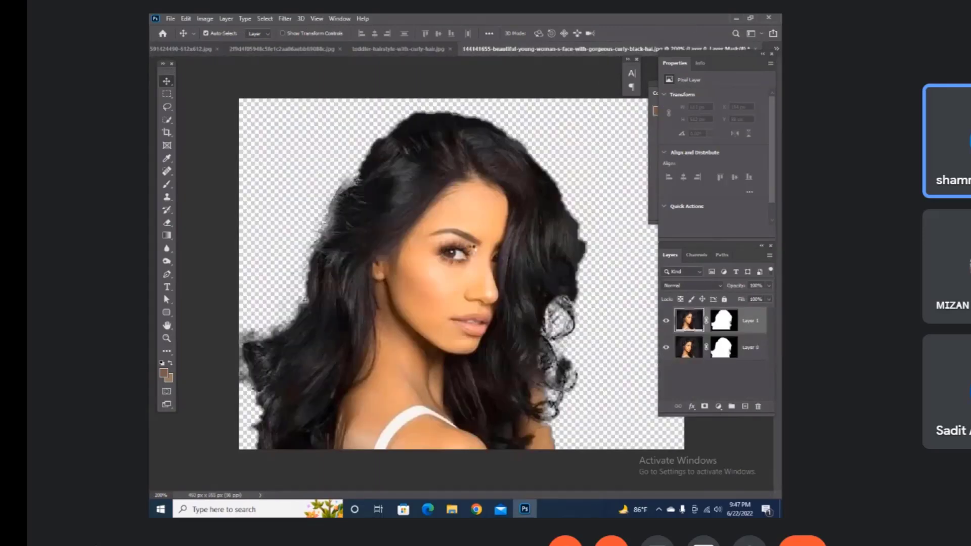
{"action": "left_click_drag", "start_coordinate": [648, 44], "coordinate": [780, 91]}
{"action": "left_click_drag", "start_coordinate": [760, 57], "coordinate": [331, 60]}
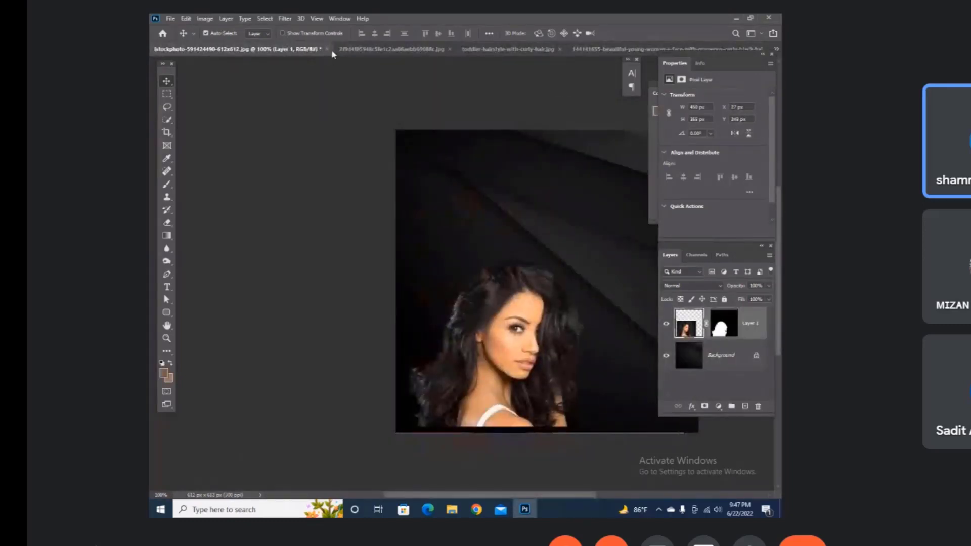
{"action": "left_click", "coordinate": [327, 49]}
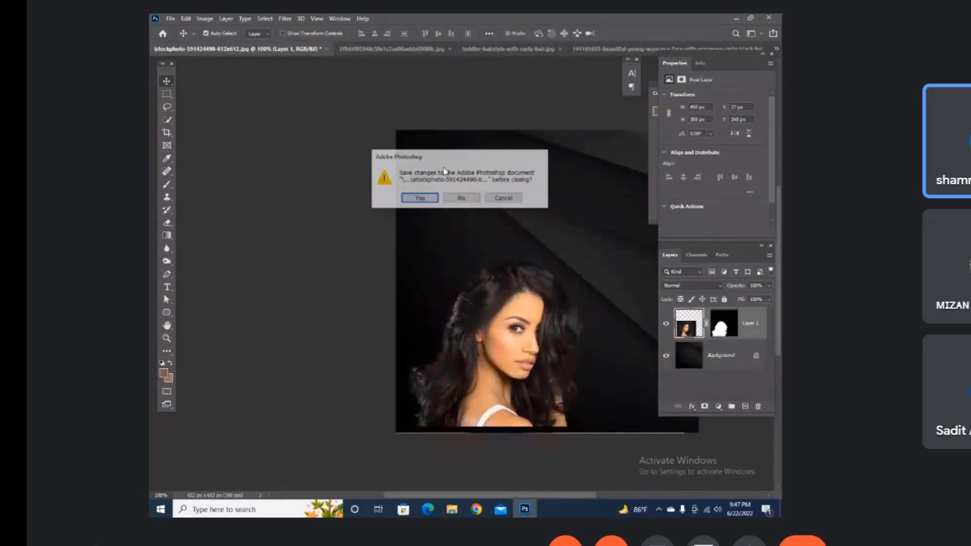
{"action": "left_click", "coordinate": [462, 199]}
Bring the woman in as Layer 2, convert it to a smart object and move it up-right.
{"action": "mouse_move", "coordinate": [468, 280]}
{"action": "left_mouse_down"}
{"action": "mouse_move", "coordinate": [488, 260]}
{"action": "mouse_move", "coordinate": [394, 329]}
{"action": "left_mouse_up"}
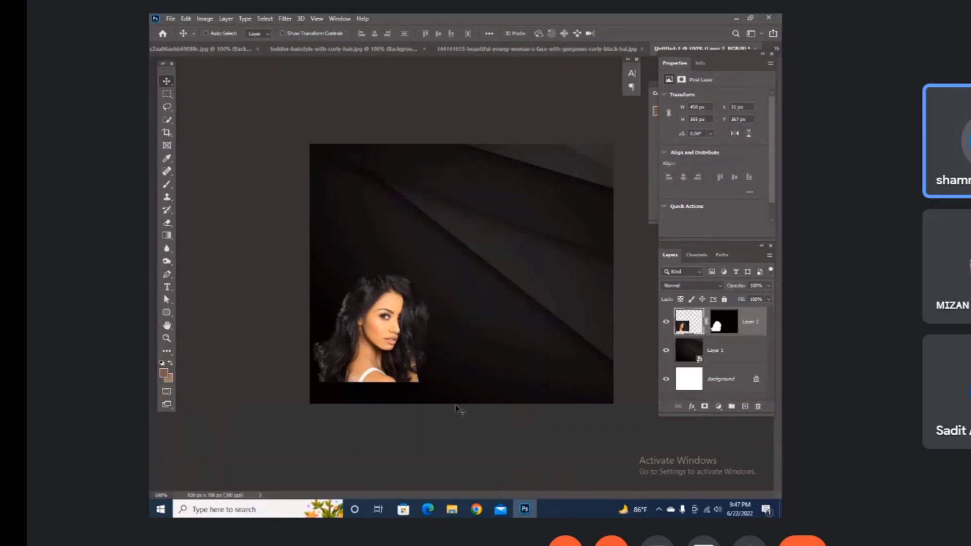
{"action": "key", "text": "ctrl+plus"}
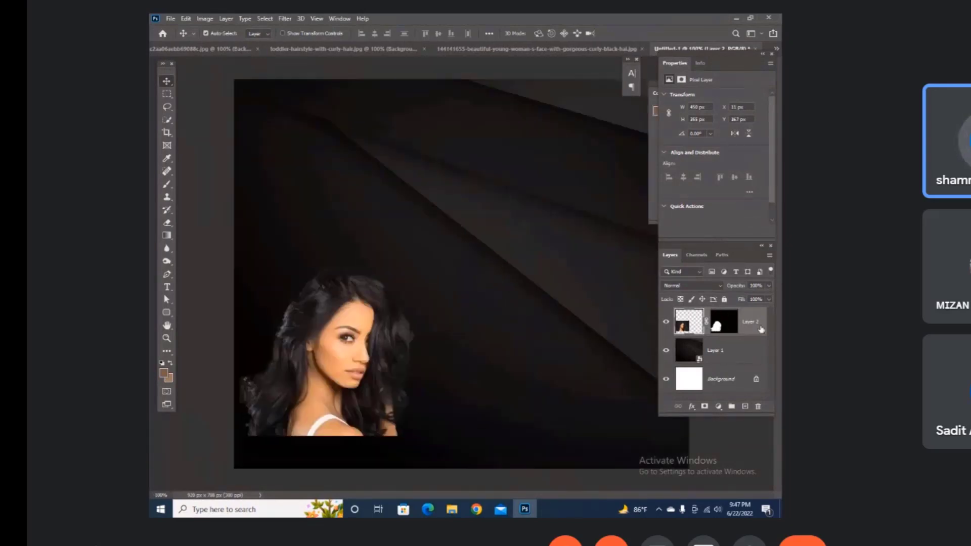
{"action": "right_click", "coordinate": [758, 322]}
{"action": "left_click", "coordinate": [653, 219]}
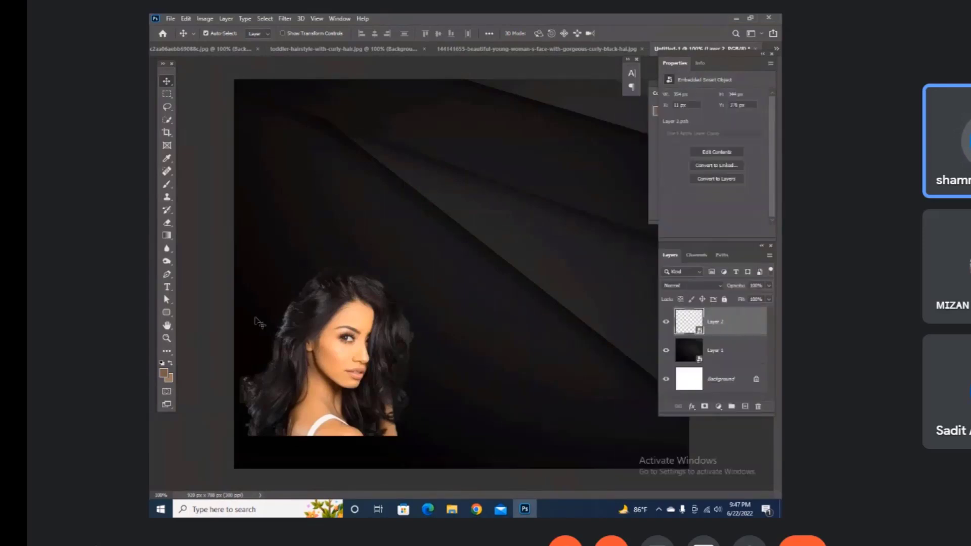
{"action": "left_click_drag", "start_coordinate": [305, 358], "coordinate": [343, 328]}
Scale the woman to about 188% over the lower left, then view the canvas at 100%.
{"action": "key", "text": "ctrl+t"}
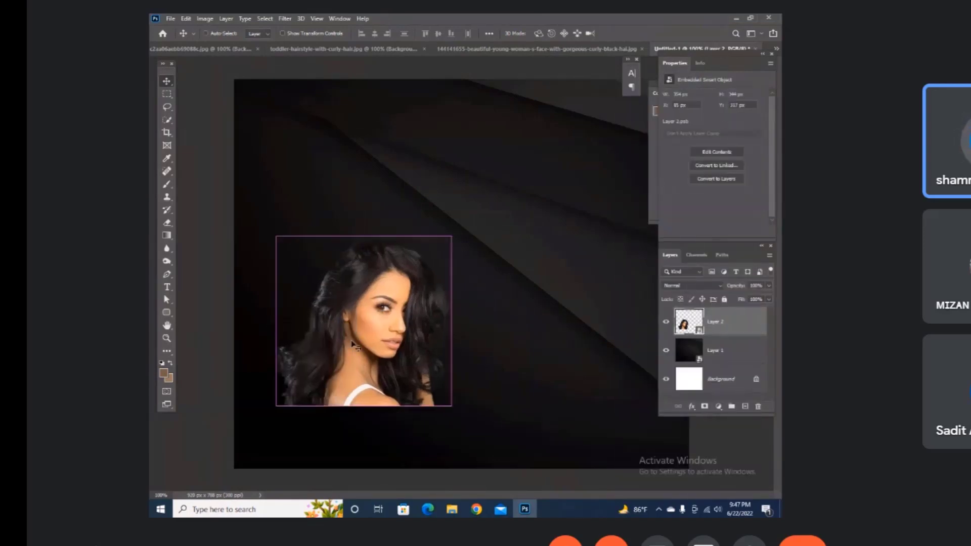
{"action": "mouse_move", "coordinate": [451, 407]}
{"action": "left_mouse_down"}
{"action": "mouse_move", "coordinate": [482, 463]}
{"action": "mouse_move", "coordinate": [512, 480]}
{"action": "mouse_move", "coordinate": [503, 482]}
{"action": "left_mouse_up"}
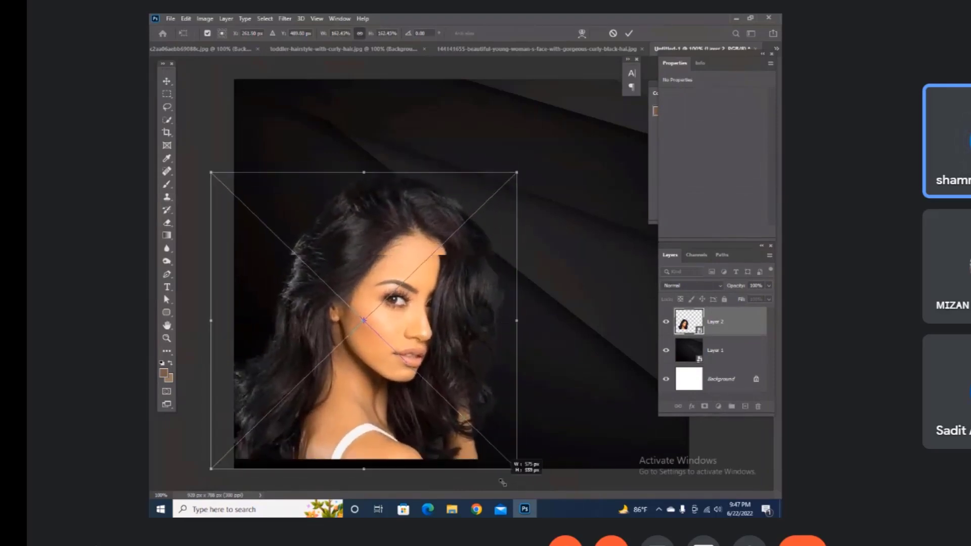
{"action": "left_click_drag", "start_coordinate": [435, 387], "coordinate": [379, 423]}
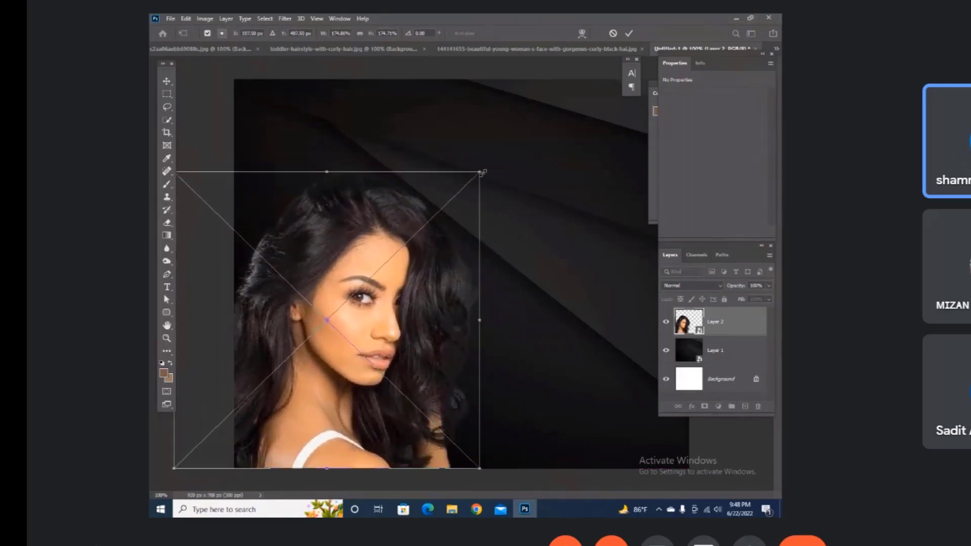
{"action": "left_click_drag", "start_coordinate": [483, 173], "coordinate": [490, 156]}
{"action": "mouse_move", "coordinate": [367, 417]}
{"action": "left_mouse_down"}
{"action": "mouse_move", "coordinate": [359, 405]}
{"action": "mouse_move", "coordinate": [356, 418]}
{"action": "left_mouse_up"}
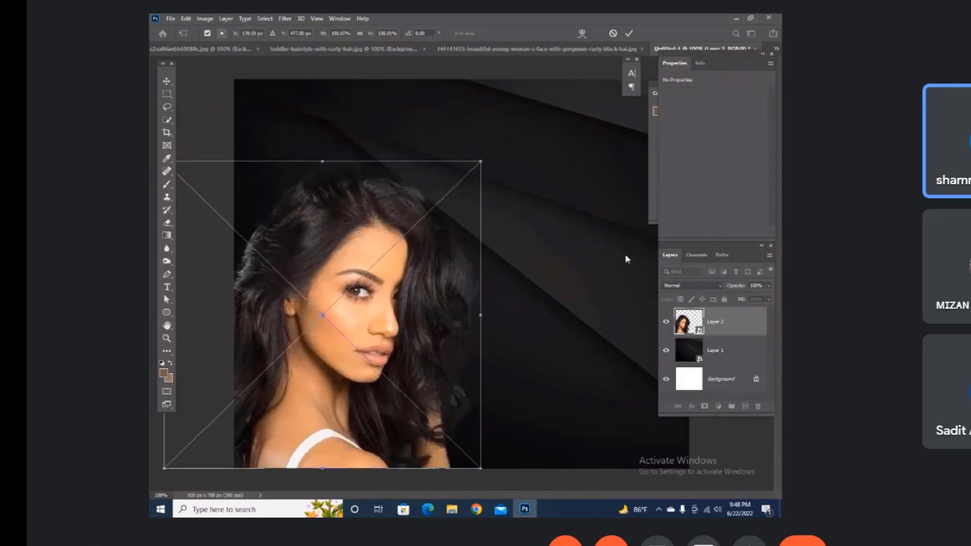
{"action": "left_click_drag", "start_coordinate": [380, 340], "coordinate": [384, 340]}
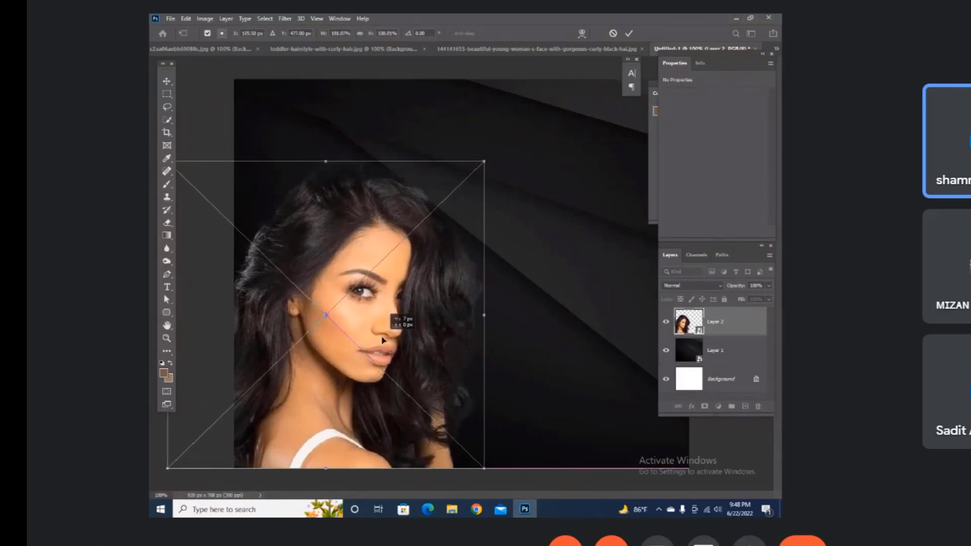
{"action": "left_click", "coordinate": [630, 34]}
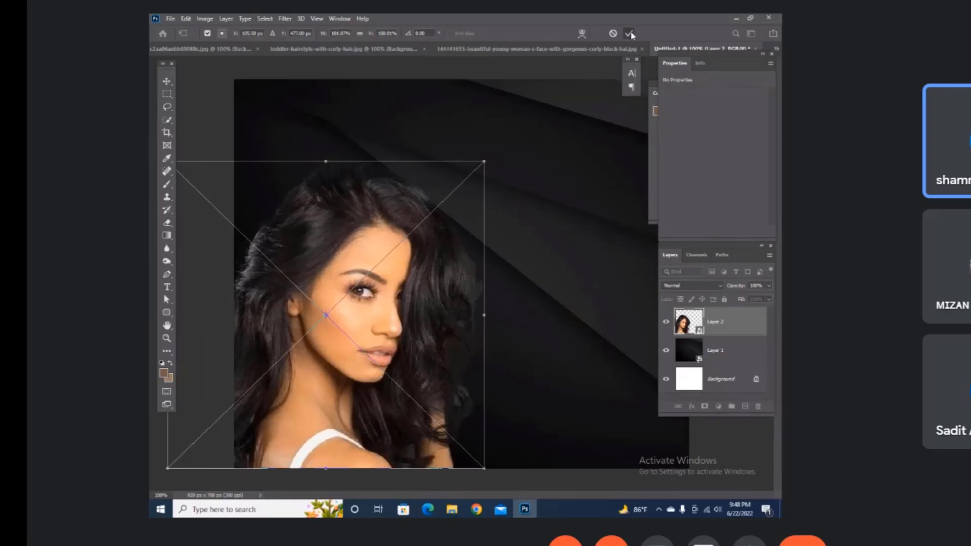
{"action": "left_click", "coordinate": [545, 321], "text": "alt"}
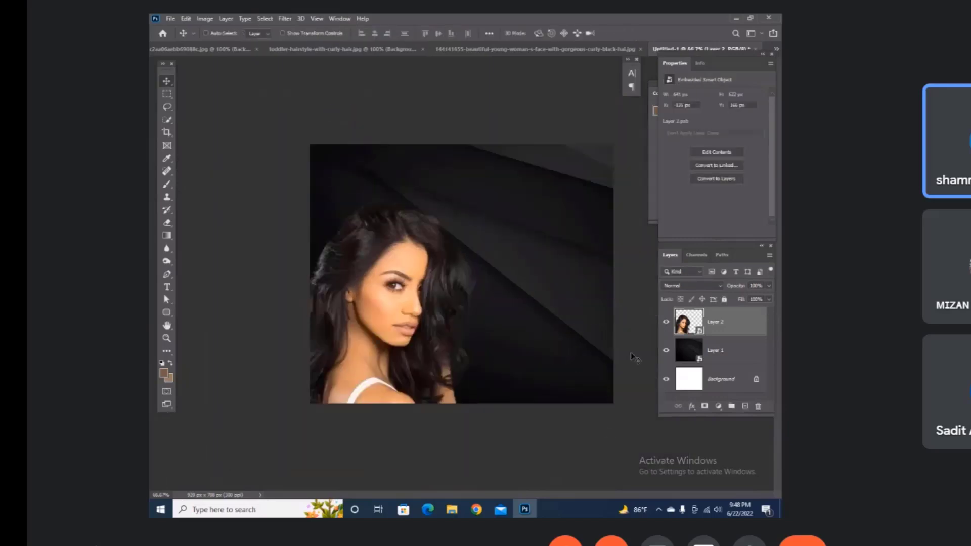
{"action": "key", "text": "ctrl+1"}
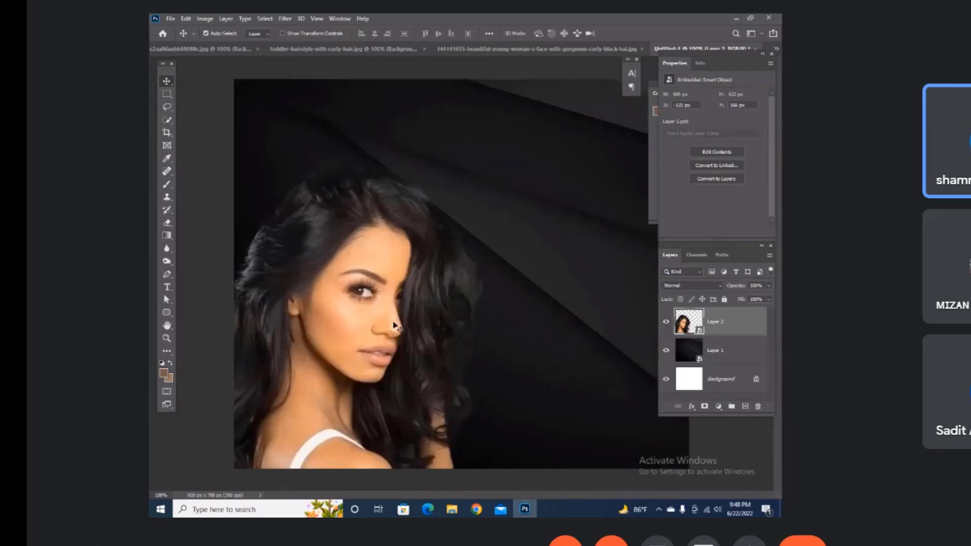
Shift the woman layer left to X -181 px so the canvas edge crops her.
{"action": "mouse_move", "coordinate": [393, 322]}
{"action": "left_mouse_down"}
{"action": "mouse_move", "coordinate": [373, 327]}
{"action": "mouse_move", "coordinate": [385, 320]}
{"action": "left_mouse_up"}
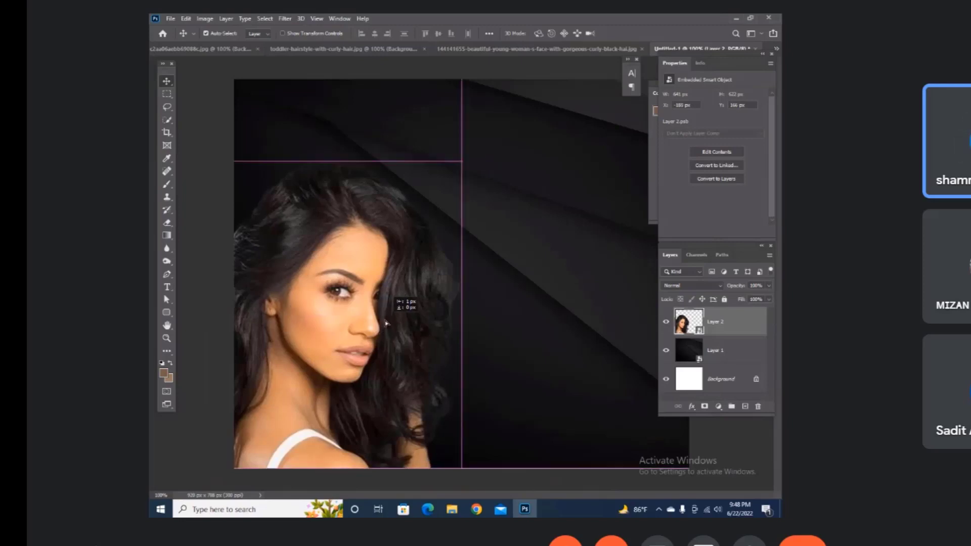
{"action": "left_click_drag", "start_coordinate": [385, 323], "coordinate": [386, 323]}
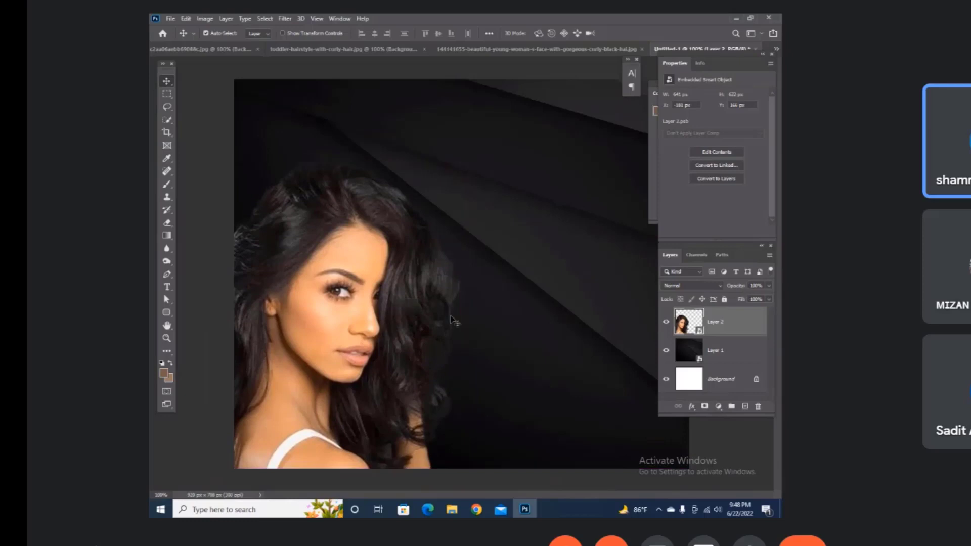
{"action": "left_click", "coordinate": [171, 285]}
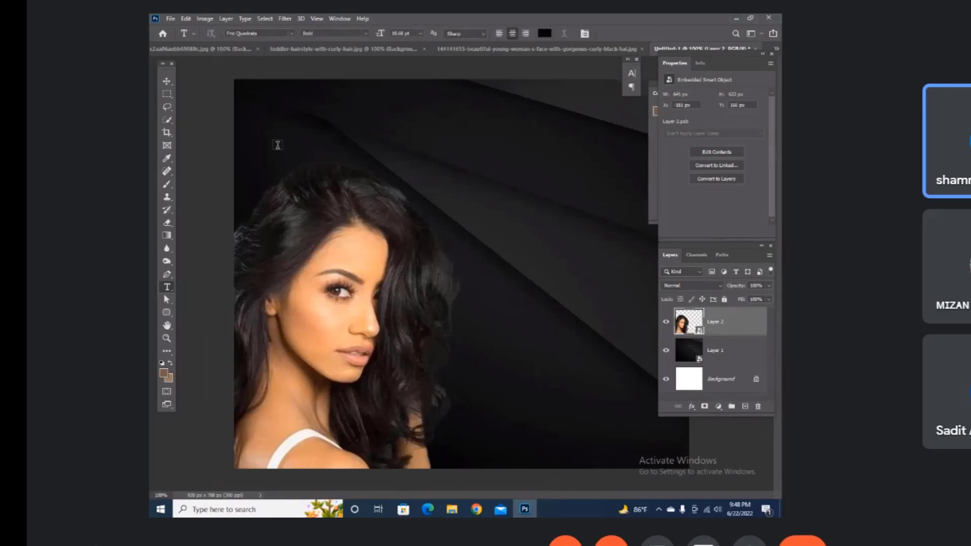
{"action": "left_click", "coordinate": [166, 81]}
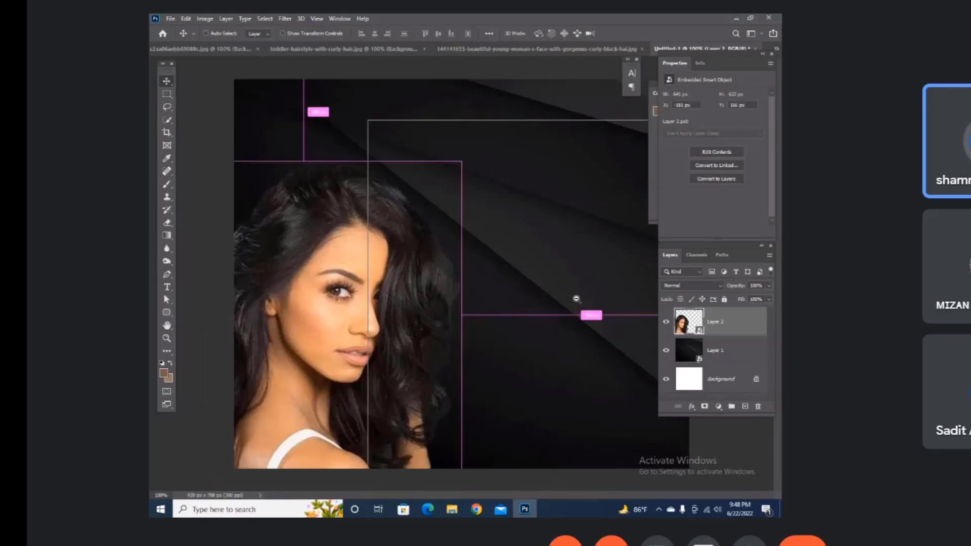
{"action": "key", "text": "ctrl+minus"}
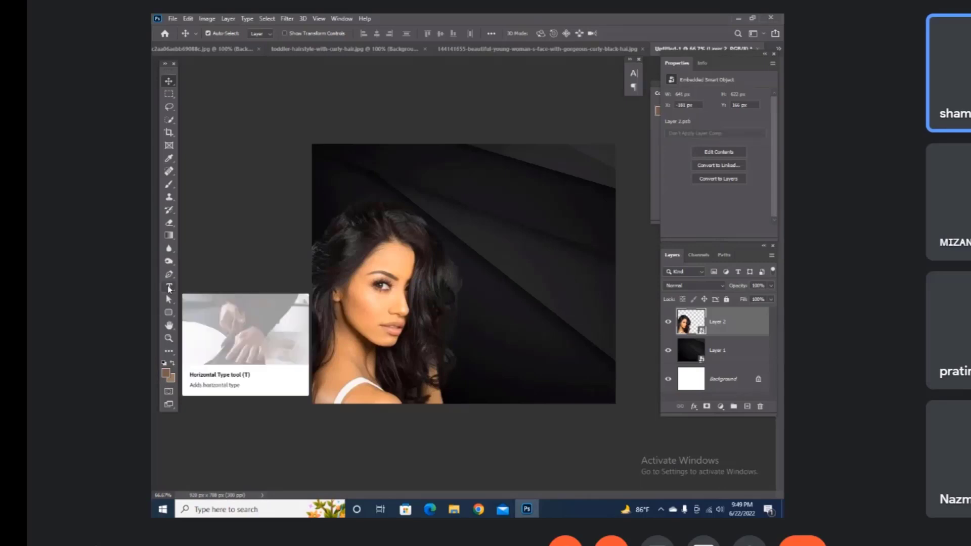
Add a right-aligned text layer at the upper right with #ffffff white text.
{"action": "left_click", "coordinate": [169, 287]}
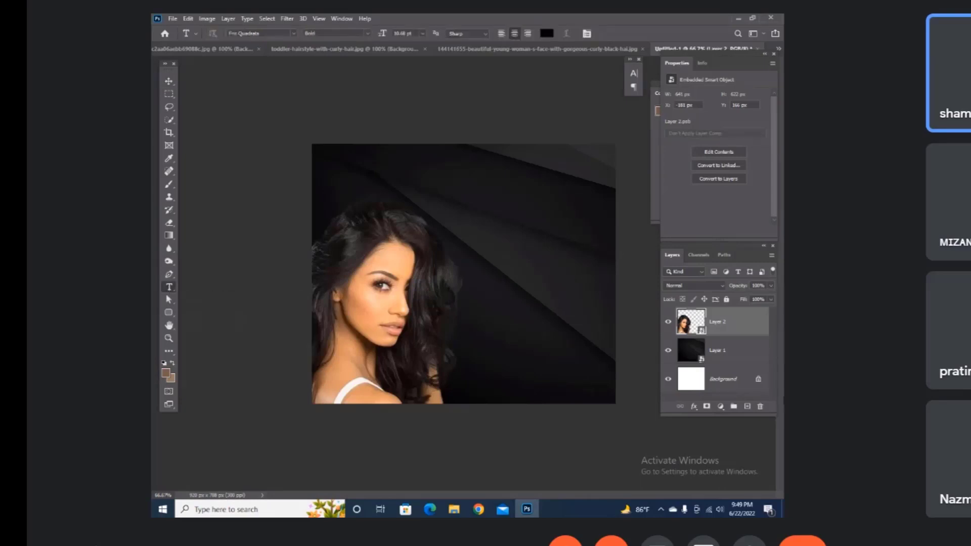
{"action": "left_click", "coordinate": [528, 34]}
{"action": "left_click", "coordinate": [587, 233]}
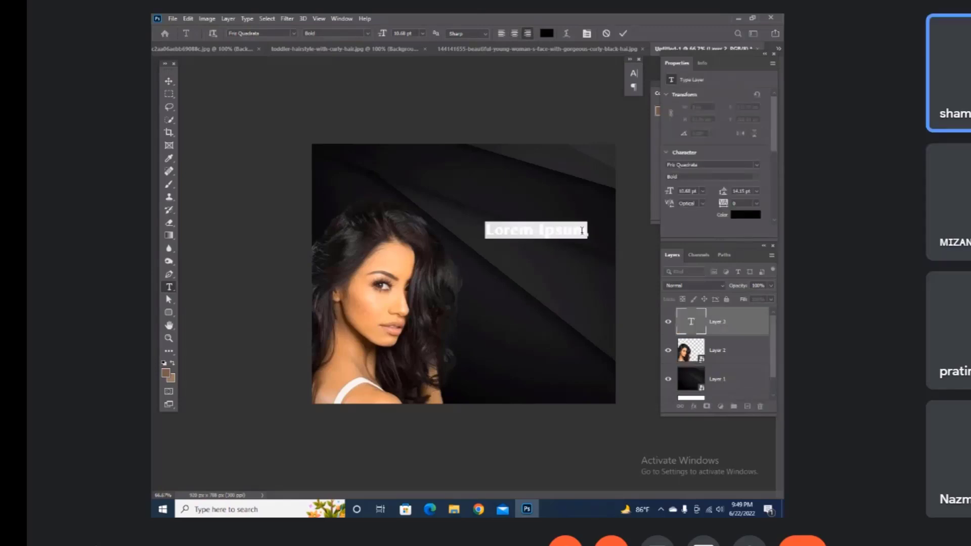
{"action": "left_click", "coordinate": [547, 35]}
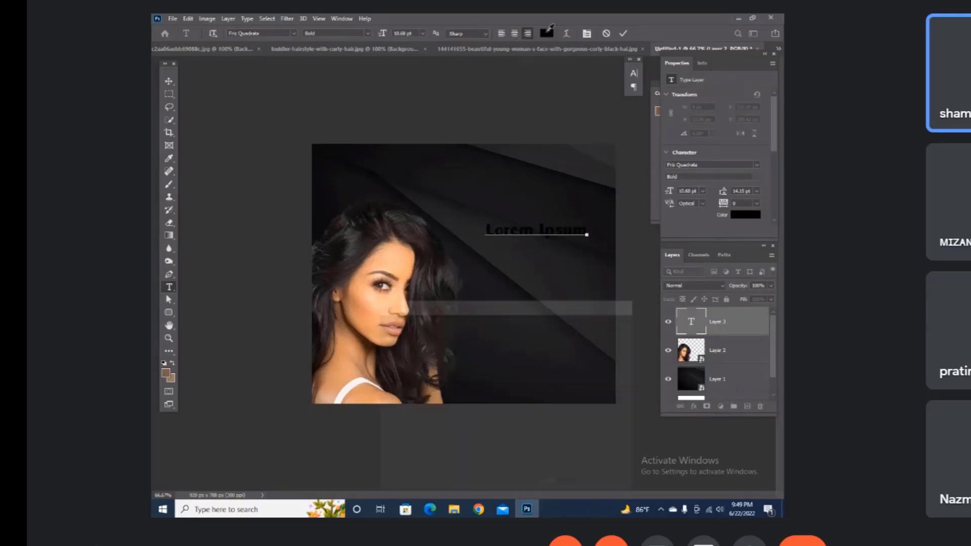
{"action": "left_click_drag", "start_coordinate": [393, 350], "coordinate": [380, 328]}
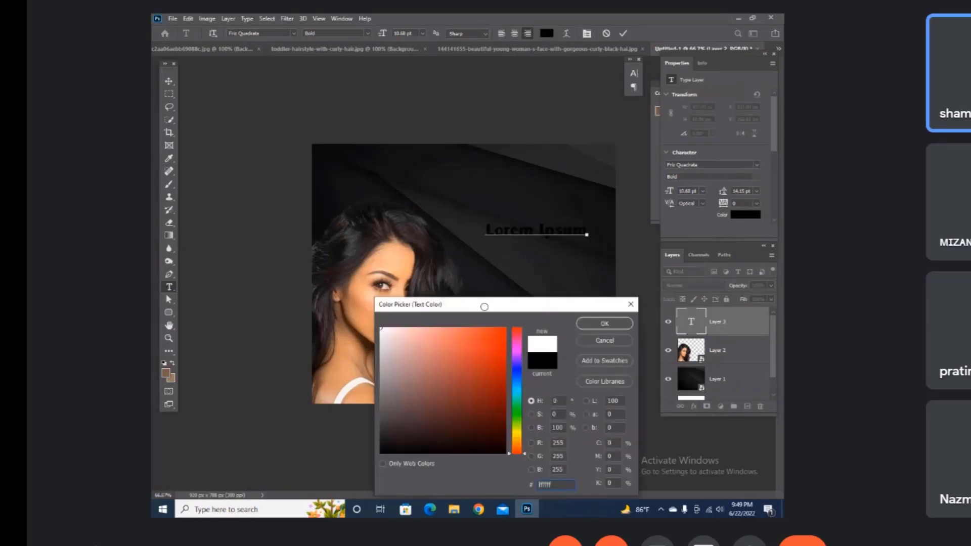
{"action": "left_click", "coordinate": [604, 324]}
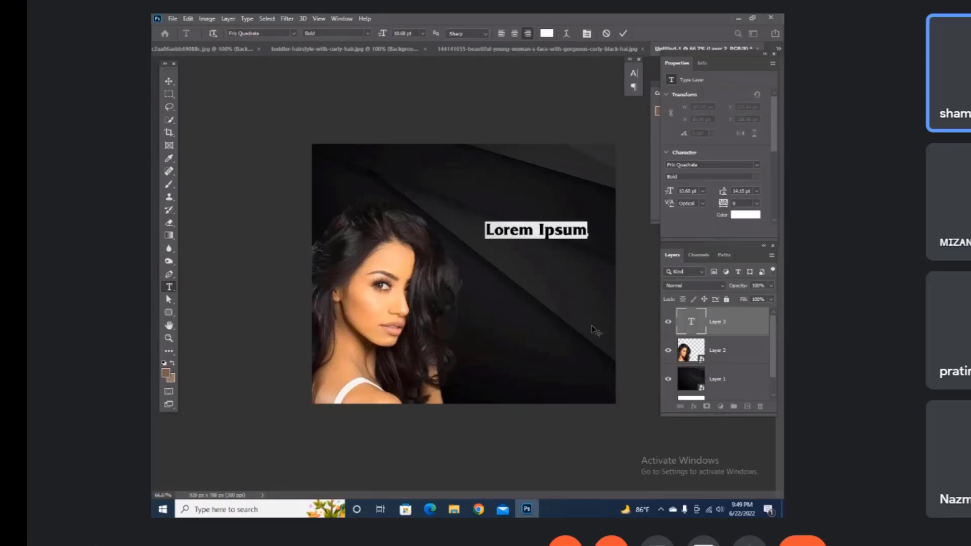
Replace the placeholder with the heading 'SunSilk', correcting typos along the way.
{"action": "type", "text": "S"}
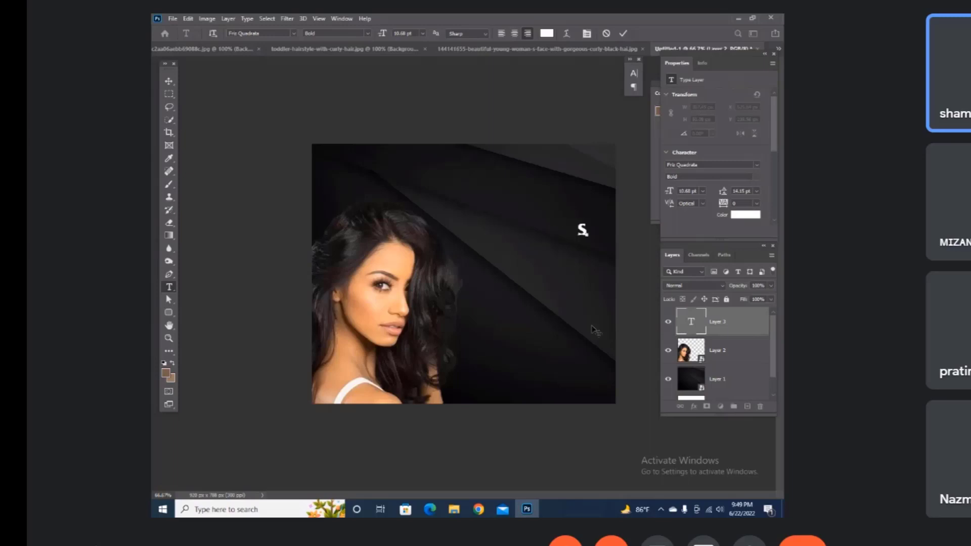
{"action": "type", "text": "ham"}
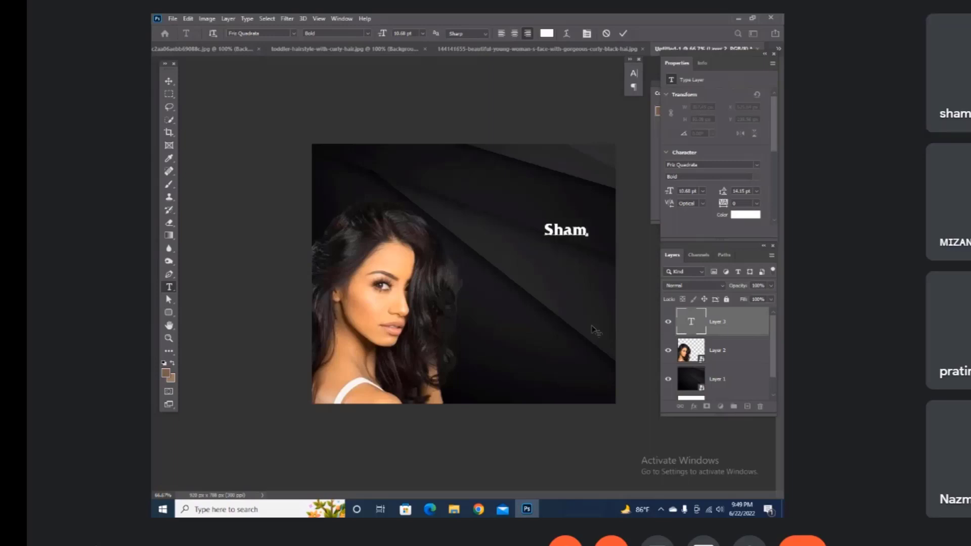
{"action": "type", "text": "p"}
{"action": "key", "text": "BackSpace"}
{"action": "key", "text": "BackSpace"}
{"action": "key", "text": "BackSpace"}
{"action": "key", "text": "BackSpace"}
{"action": "type", "text": "un"}
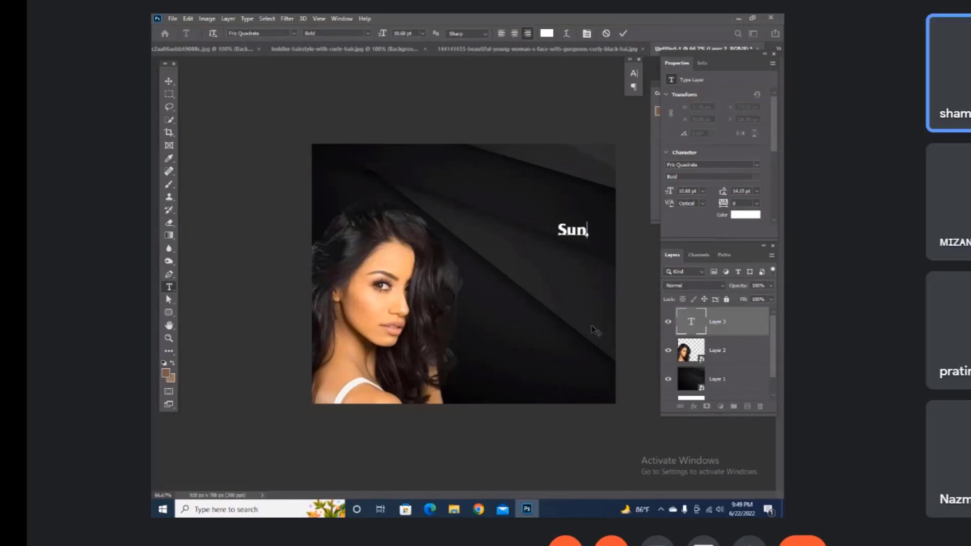
{"action": "type", "text": "silk"}
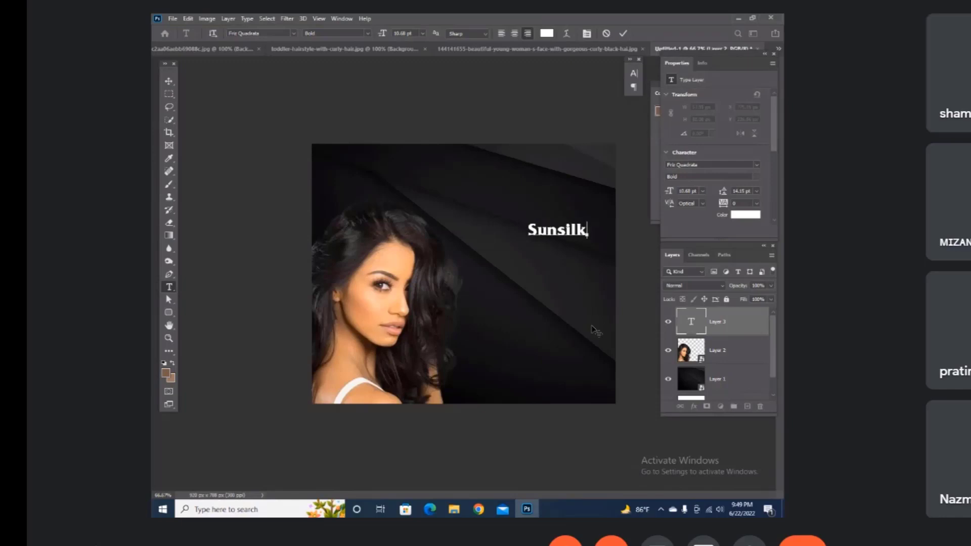
{"action": "key", "text": "BackSpace"}
{"action": "key", "text": "BackSpace"}
{"action": "key", "text": "BackSpace"}
{"action": "key", "text": "BackSpace"}
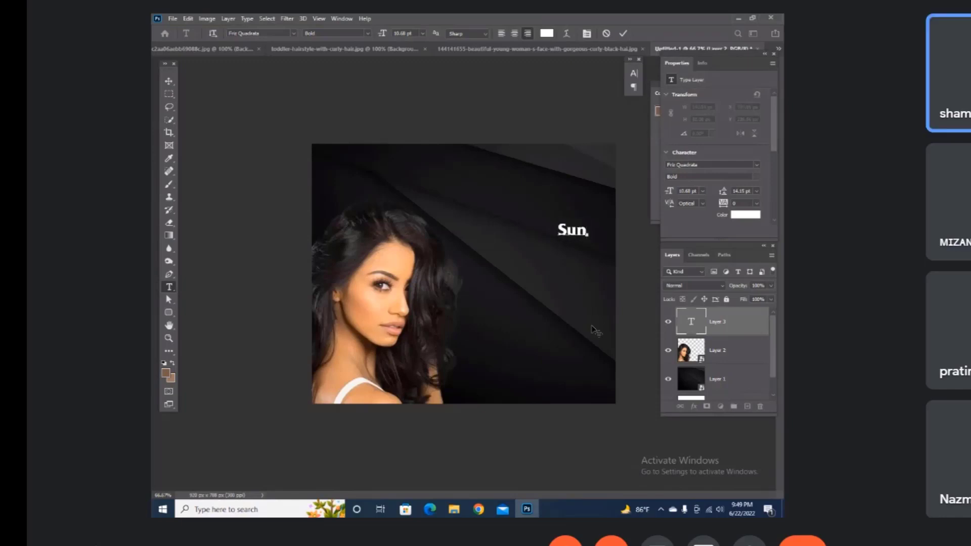
{"action": "type", "text": "Silk"}
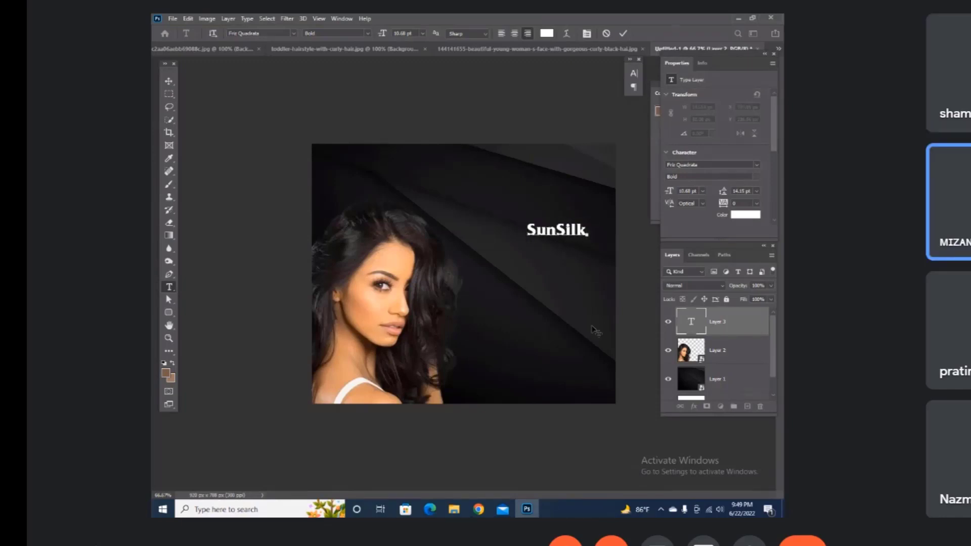
{"action": "type", "text": " Sa"}
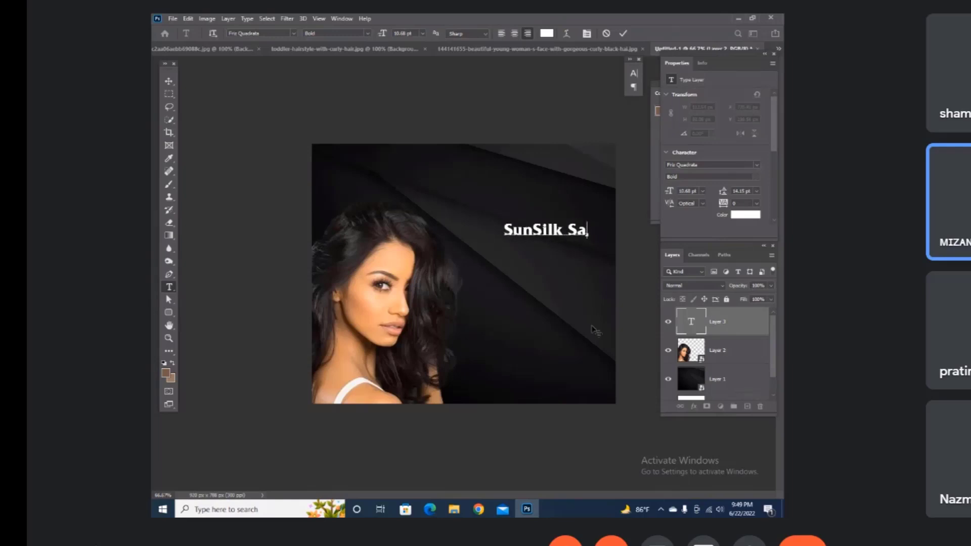
{"action": "type", "text": "m"}
{"action": "key", "text": "BackSpace"}
{"action": "key", "text": "BackSpace"}
{"action": "key", "text": "BackSpace"}
{"action": "key", "text": "BackSpace"}
{"action": "key", "text": "BackSpace"}
{"action": "key", "text": "BackSpace"}
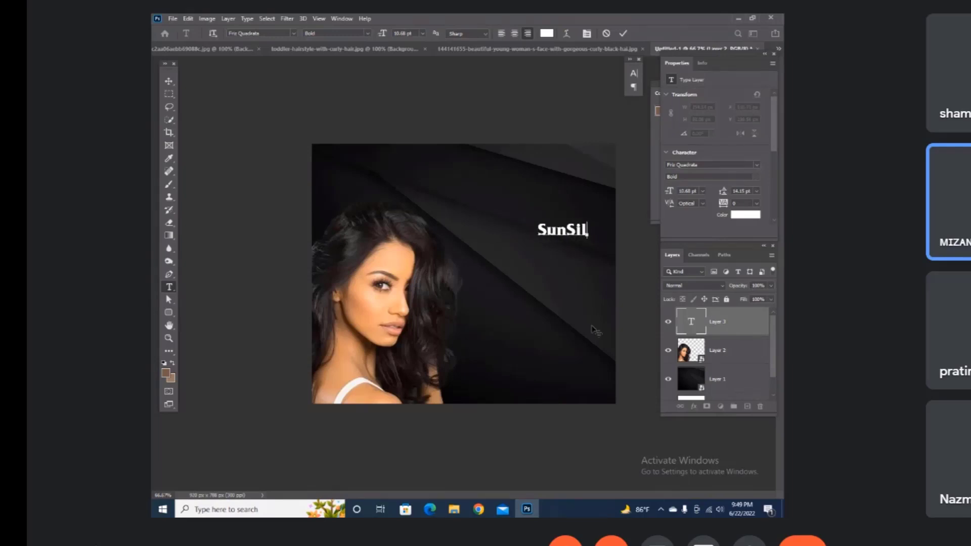
{"action": "type", "text": "k,"}
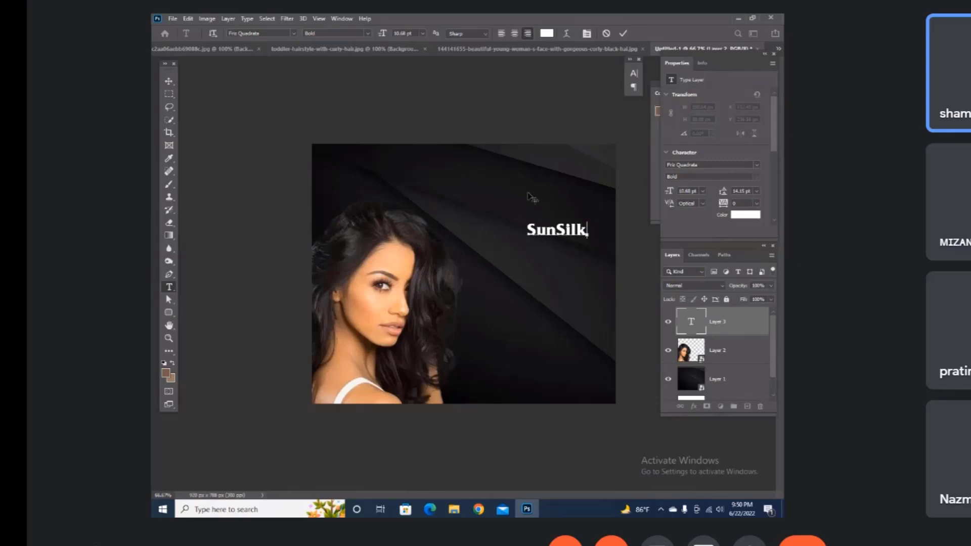
Enlarge the SunSilk heading to about 20 pt and commit the text layer.
{"action": "left_click_drag", "start_coordinate": [589, 229], "coordinate": [527, 232]}
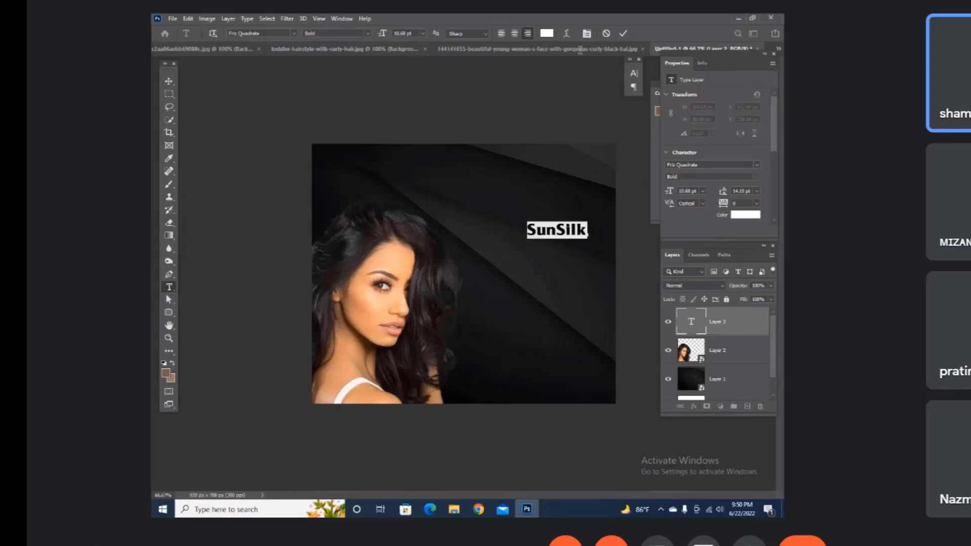
{"action": "left_click_drag", "start_coordinate": [383, 34], "coordinate": [386, 33]}
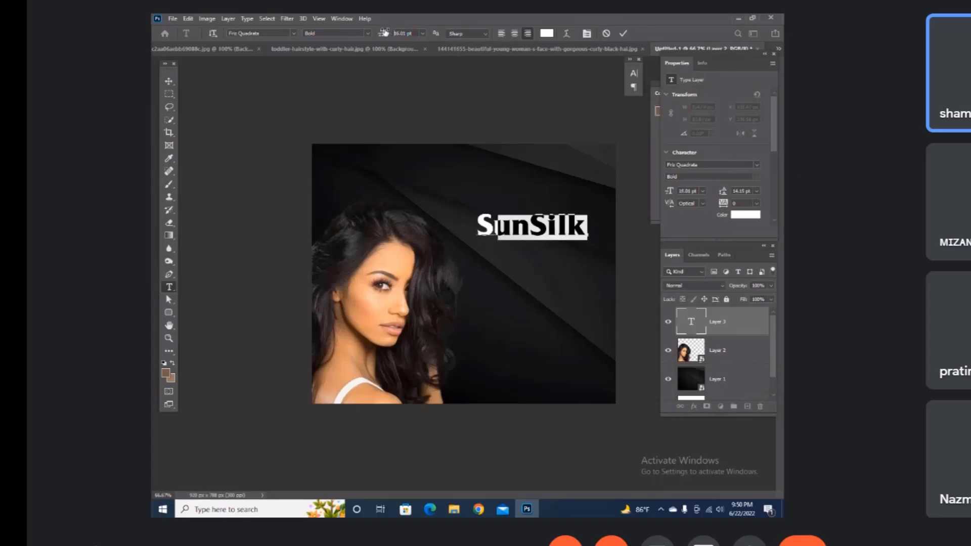
{"action": "left_click", "coordinate": [548, 226]}
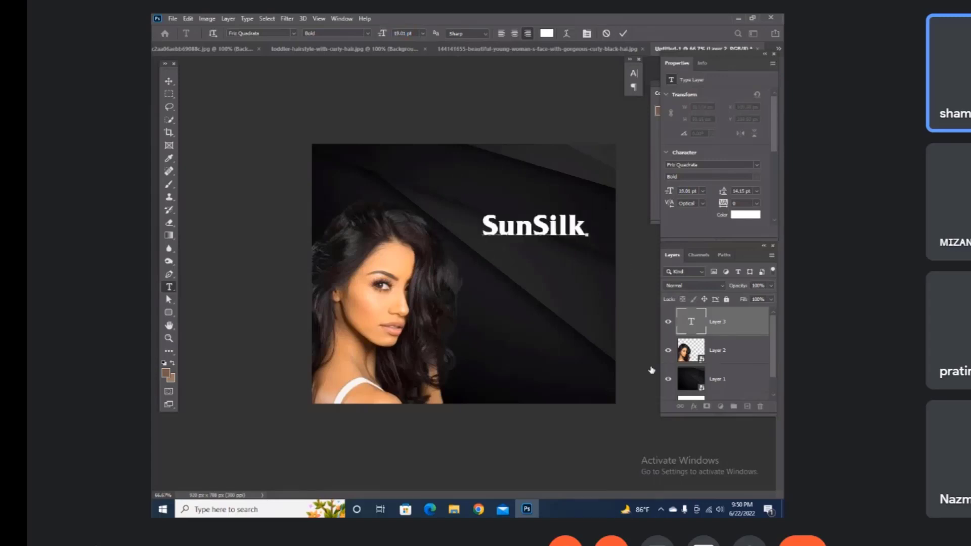
{"action": "left_click", "coordinate": [170, 80]}
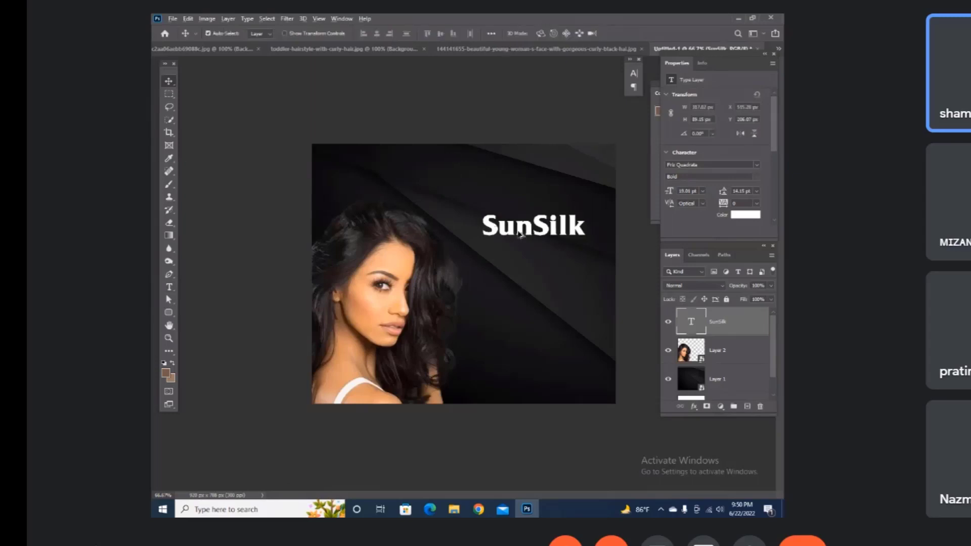
Duplicate the SunSilk text just below it and retype the copy as 'Shampoo'.
{"action": "left_click_drag", "start_coordinate": [521, 234], "coordinate": [521, 261]}
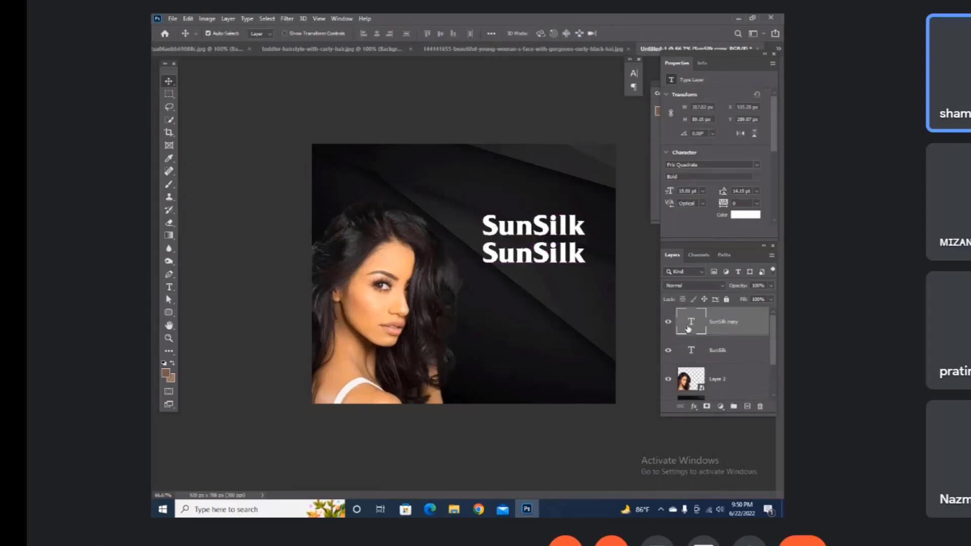
{"action": "double_click", "coordinate": [684, 325]}
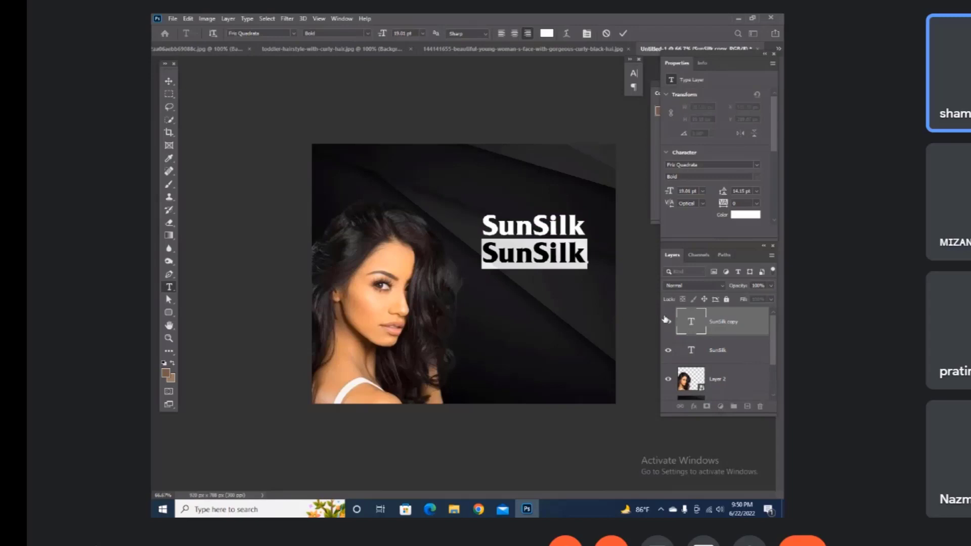
{"action": "type", "text": "Shammp"}
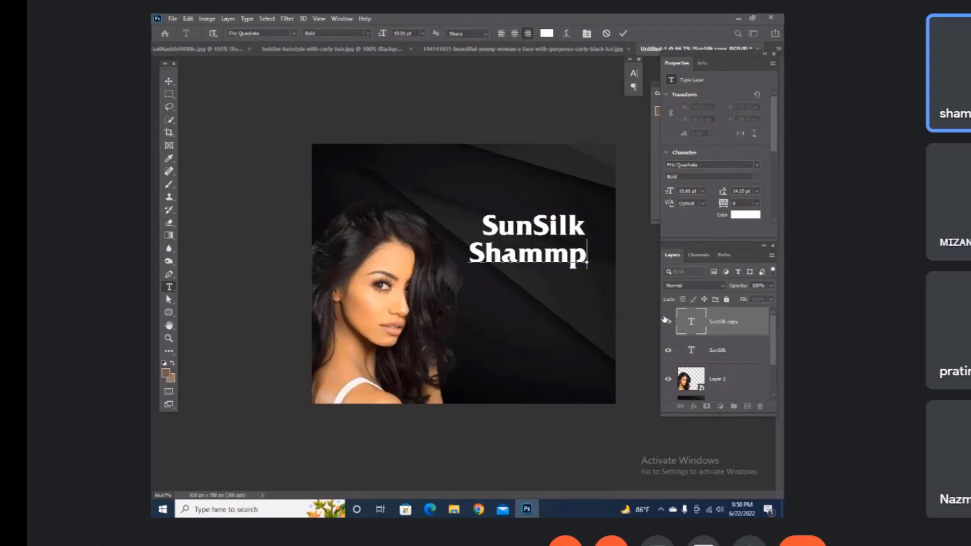
{"action": "key", "text": "BackSpace"}
{"action": "key", "text": "BackSpace"}
{"action": "type", "text": "poo"}
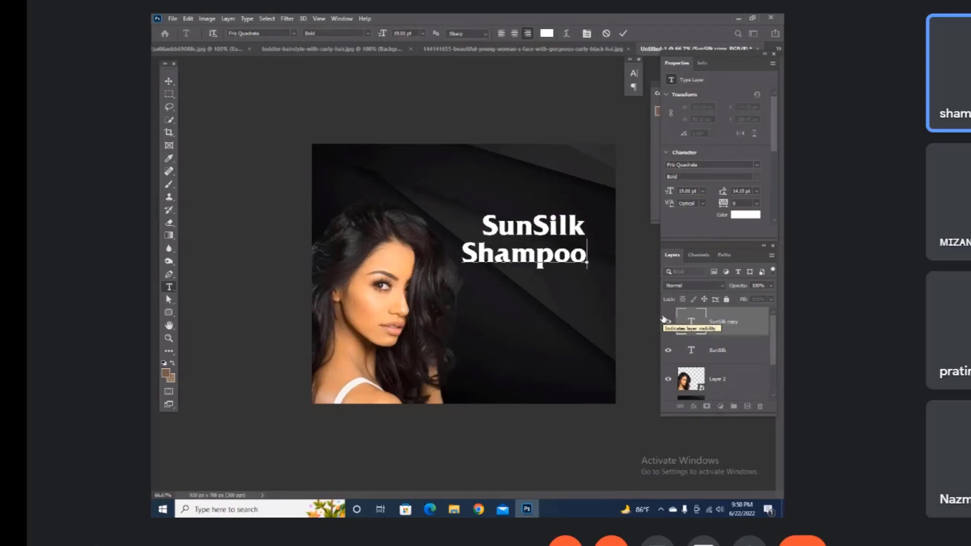
{"action": "left_click", "coordinate": [168, 81]}
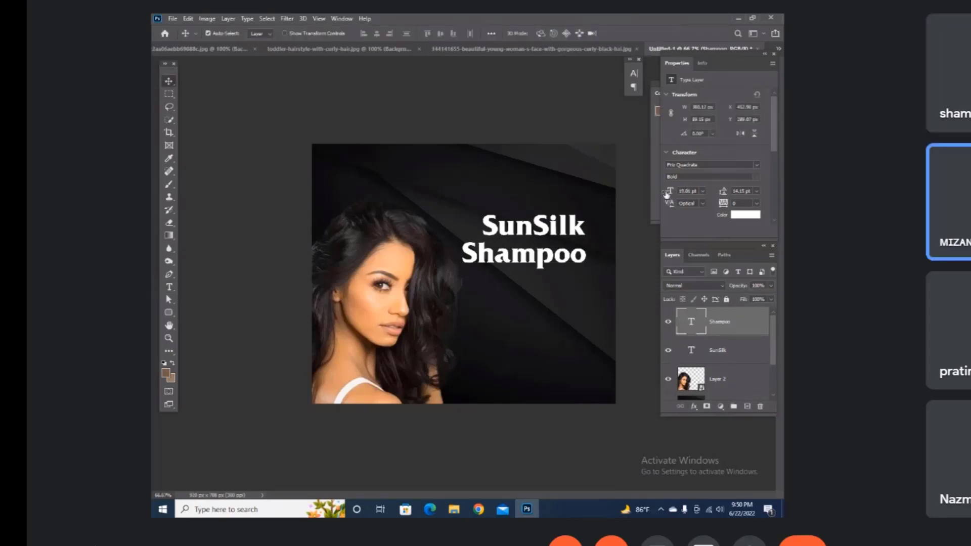
Shrink the Shampoo text to about 13 pt and nudge it up under the title.
{"action": "left_click_drag", "start_coordinate": [670, 195], "coordinate": [662, 190]}
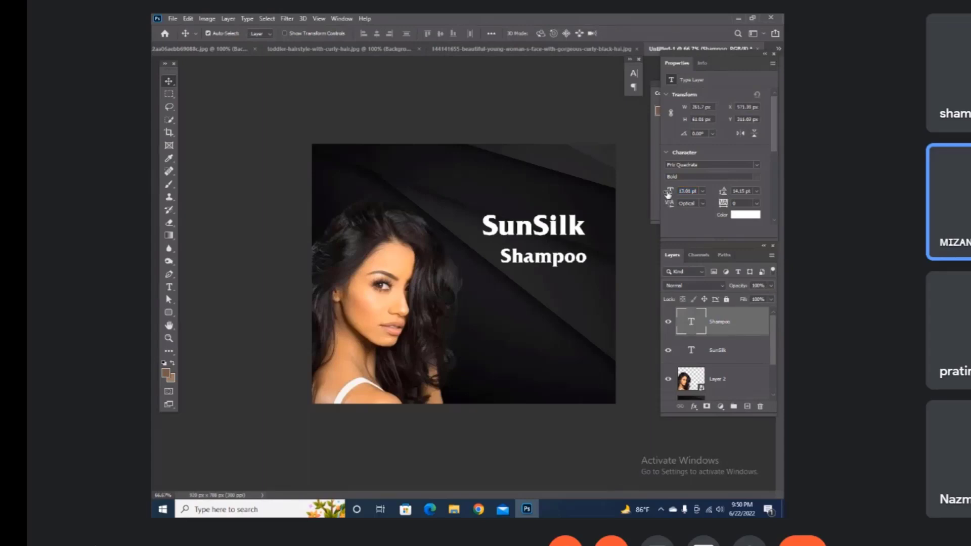
{"action": "key", "text": "Down"}
{"action": "key", "text": "Down"}
{"action": "key", "text": "Down"}
{"action": "left_click_drag", "start_coordinate": [667, 194], "coordinate": [670, 195]}
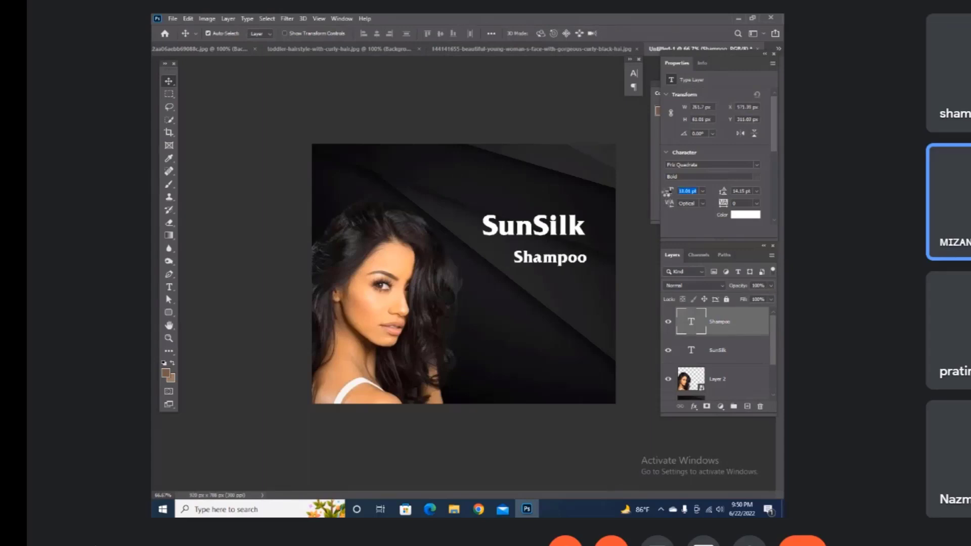
{"action": "left_click", "coordinate": [530, 234]}
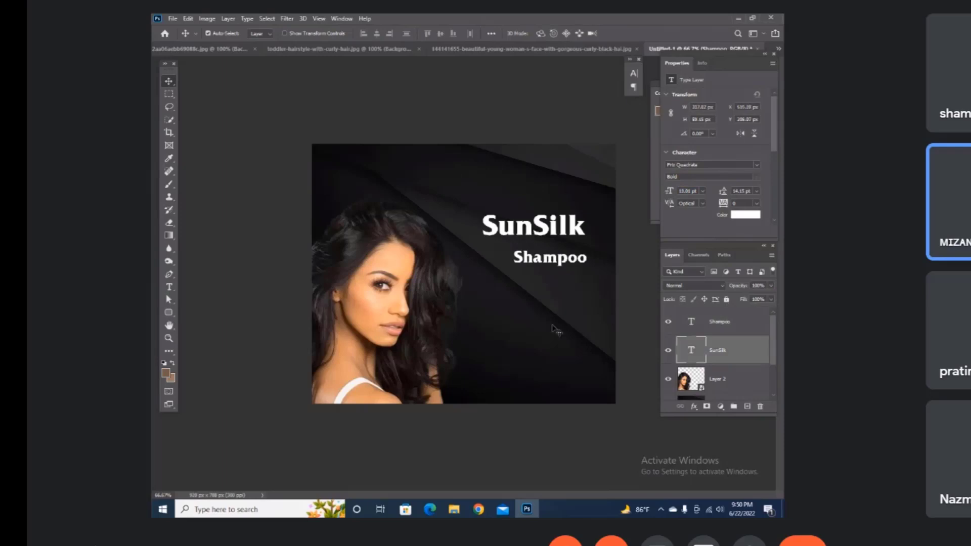
{"action": "left_click", "coordinate": [548, 261]}
{"action": "key", "text": "Up"}
{"action": "key", "text": "Up"}
{"action": "key", "text": "Up"}
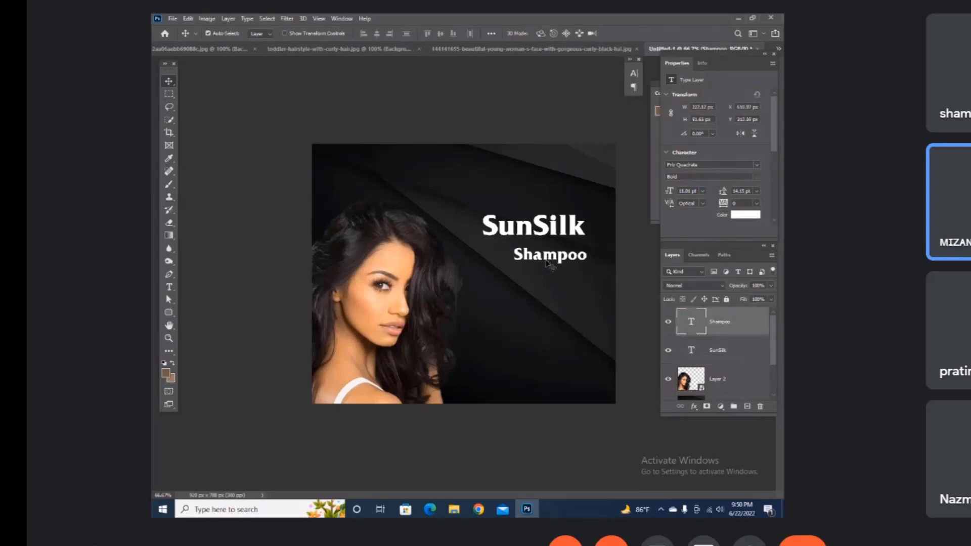
{"action": "key", "text": "Up"}
{"action": "key", "text": "Up"}
{"action": "key", "text": "Up"}
{"action": "key", "text": "Up"}
{"action": "key", "text": "Up"}
{"action": "key", "text": "Up"}
Enlarge the SunSilk title to 22.01 pt and fine-tune the Shampoo size.
{"action": "left_click", "coordinate": [543, 234]}
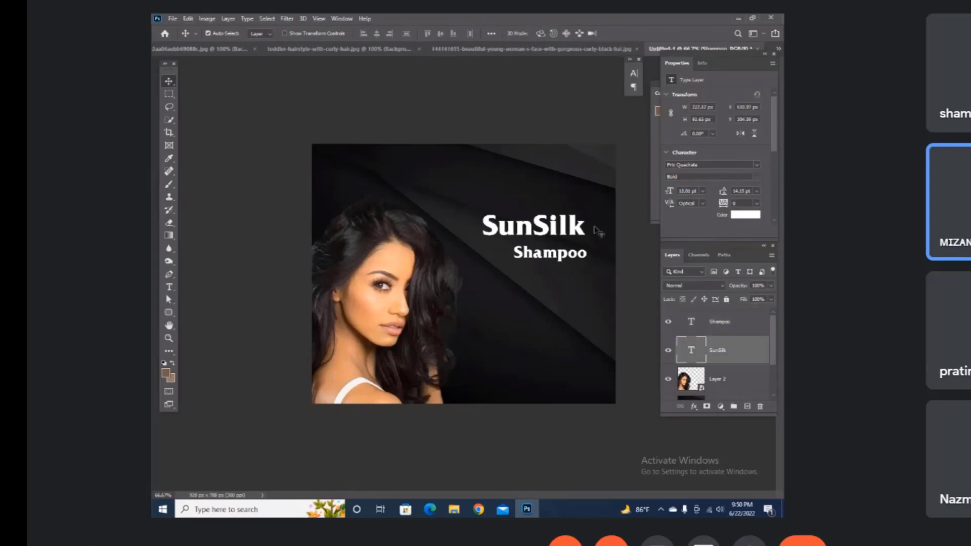
{"action": "left_click_drag", "start_coordinate": [671, 194], "coordinate": [671, 191]}
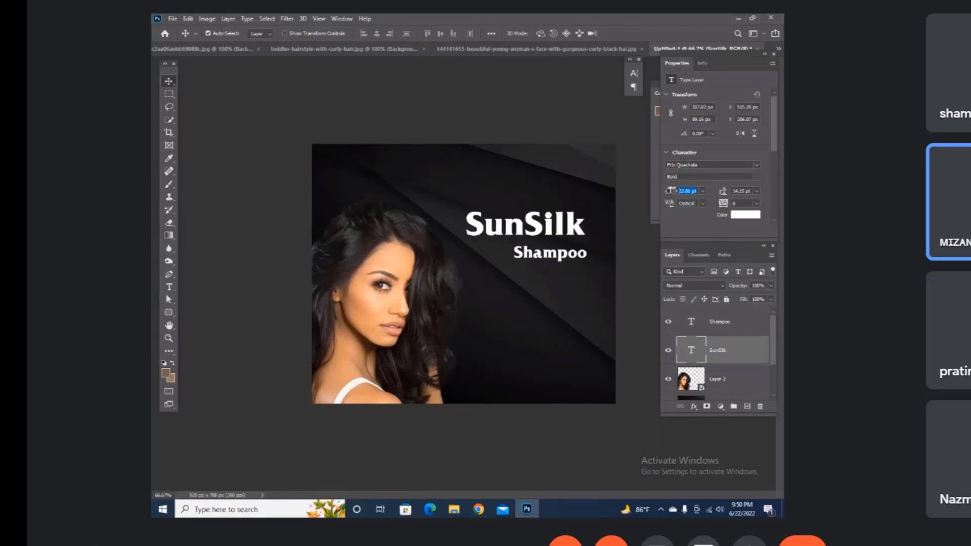
{"action": "left_click", "coordinate": [559, 258]}
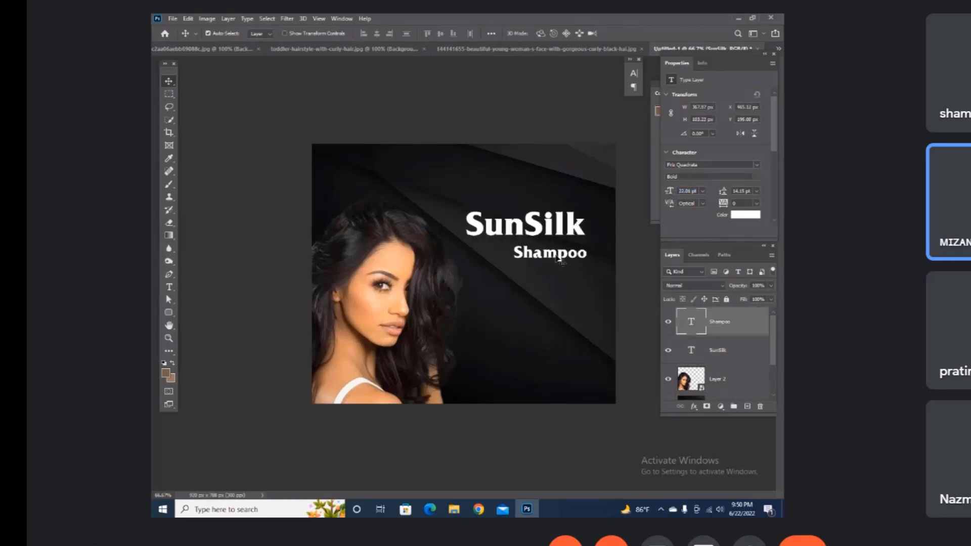
{"action": "left_click_drag", "start_coordinate": [669, 191], "coordinate": [673, 191]}
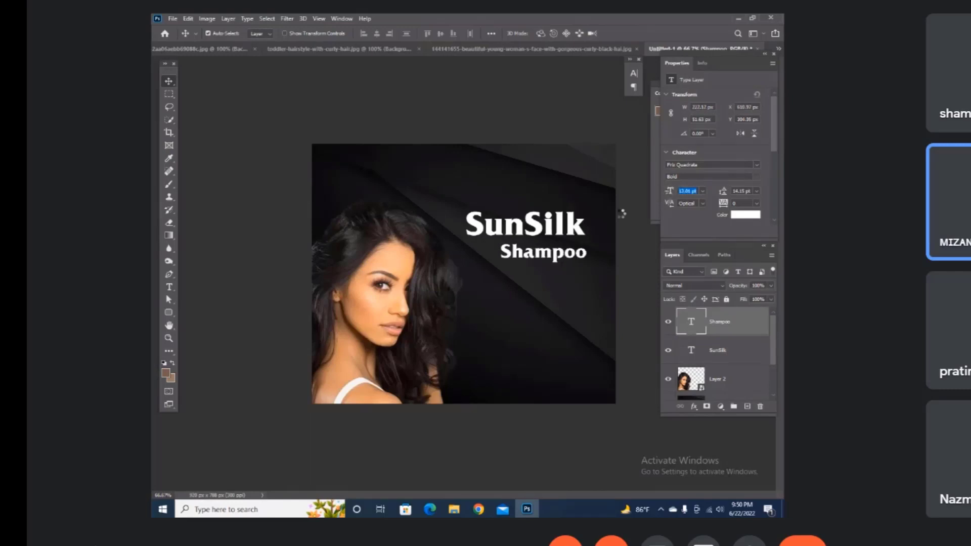
{"action": "left_click", "coordinate": [757, 165]}
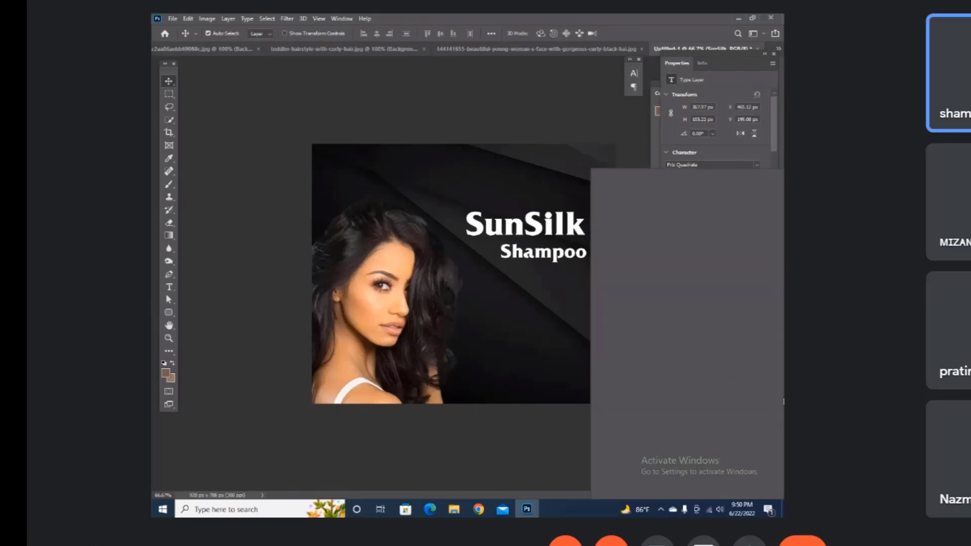
{"action": "key", "text": "Down"}
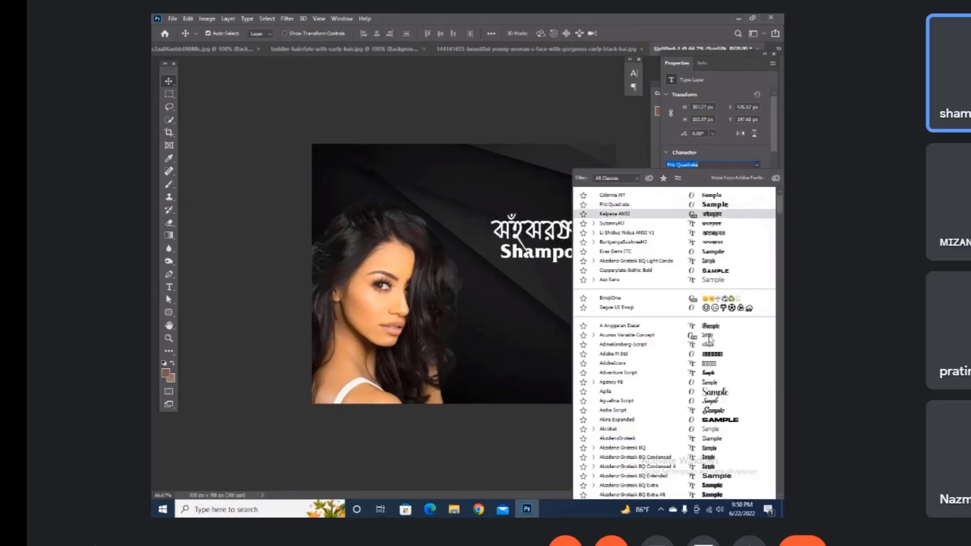
{"action": "scroll", "coordinate": [710, 340], "scroll_direction": "down", "scroll_amount": 3}
{"action": "scroll", "coordinate": [703, 364], "scroll_direction": "down", "scroll_amount": 3}
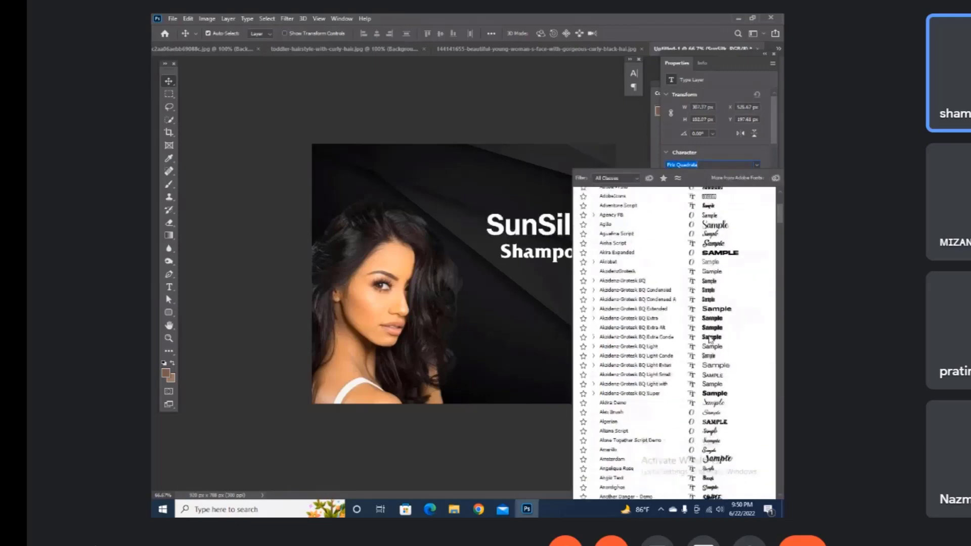
{"action": "scroll", "coordinate": [684, 401], "scroll_direction": "down", "scroll_amount": 2}
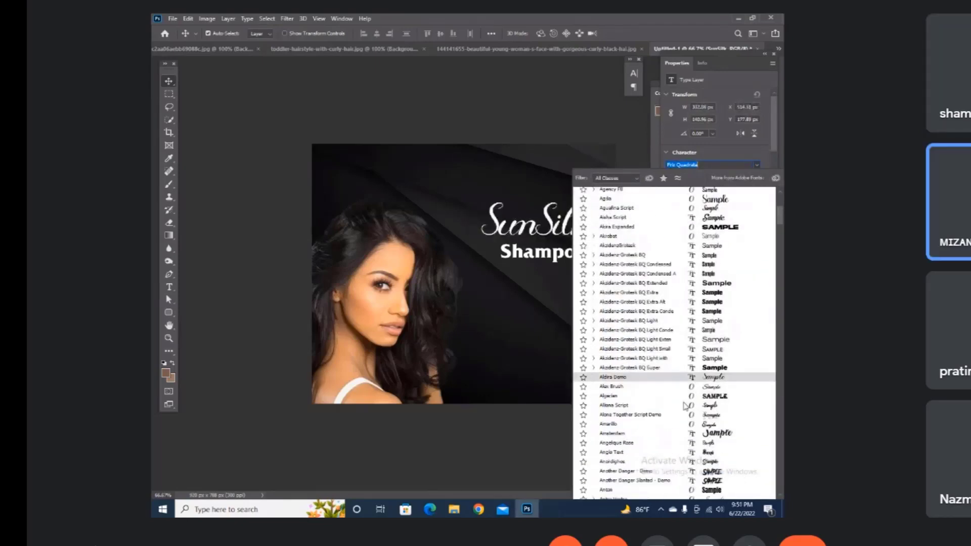
{"action": "scroll", "coordinate": [686, 404], "scroll_direction": "down", "scroll_amount": 1}
{"action": "scroll", "coordinate": [687, 405], "scroll_direction": "down", "scroll_amount": 1}
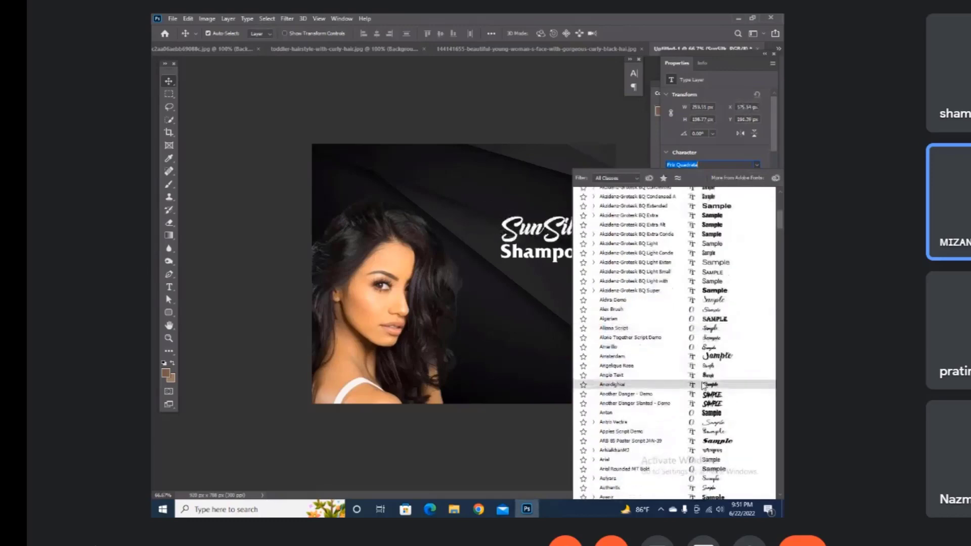
{"action": "scroll", "coordinate": [703, 386], "scroll_direction": "down", "scroll_amount": 3}
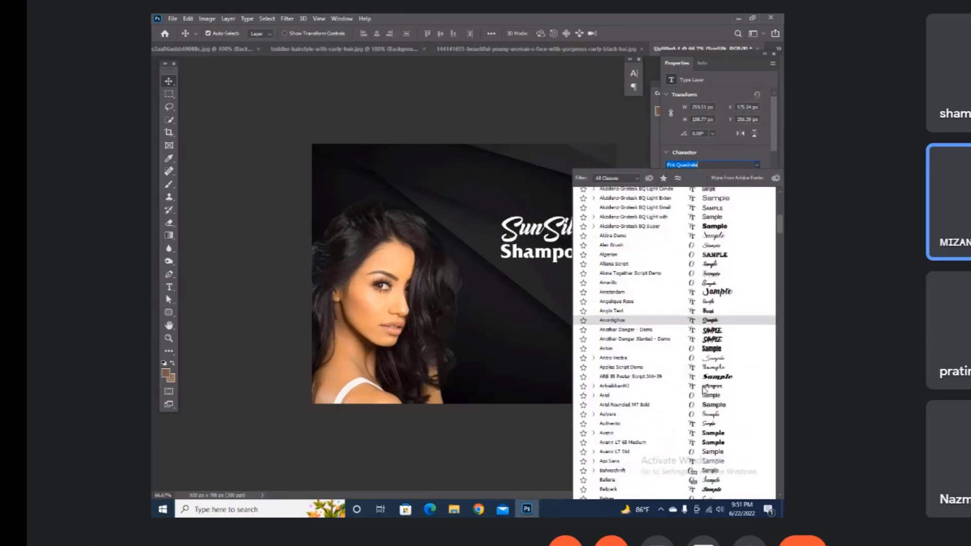
{"action": "scroll", "coordinate": [703, 390], "scroll_direction": "down", "scroll_amount": 2}
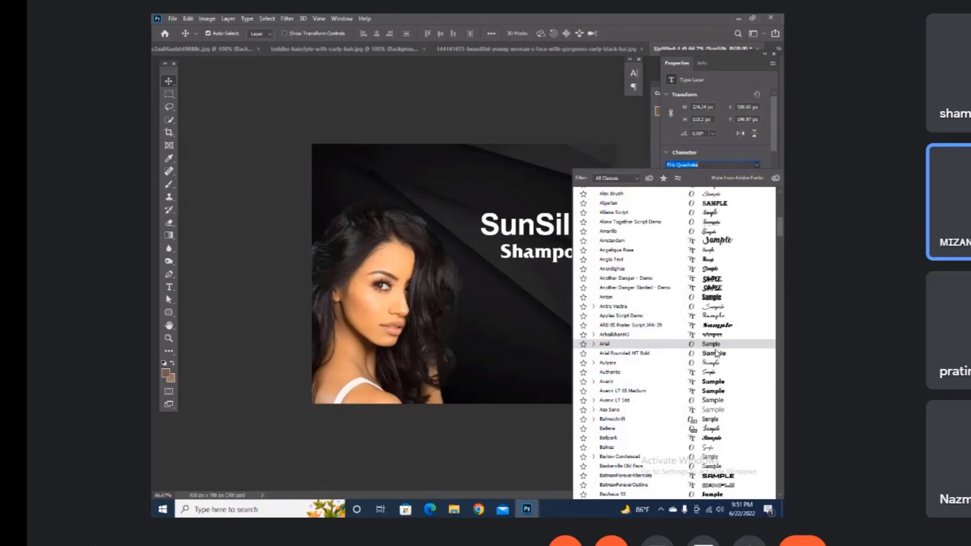
{"action": "scroll", "coordinate": [719, 355], "scroll_direction": "down", "scroll_amount": 2}
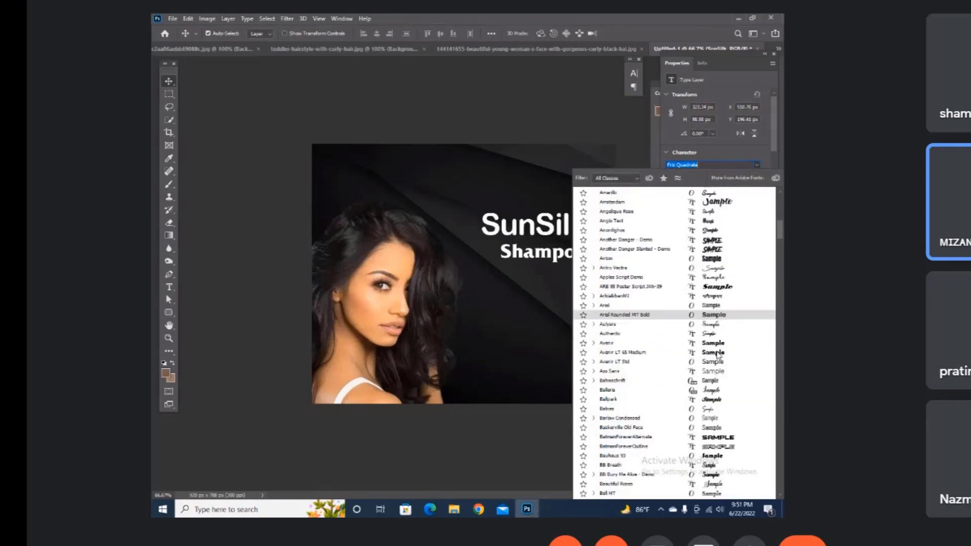
{"action": "scroll", "coordinate": [719, 351], "scroll_direction": "down", "scroll_amount": 3}
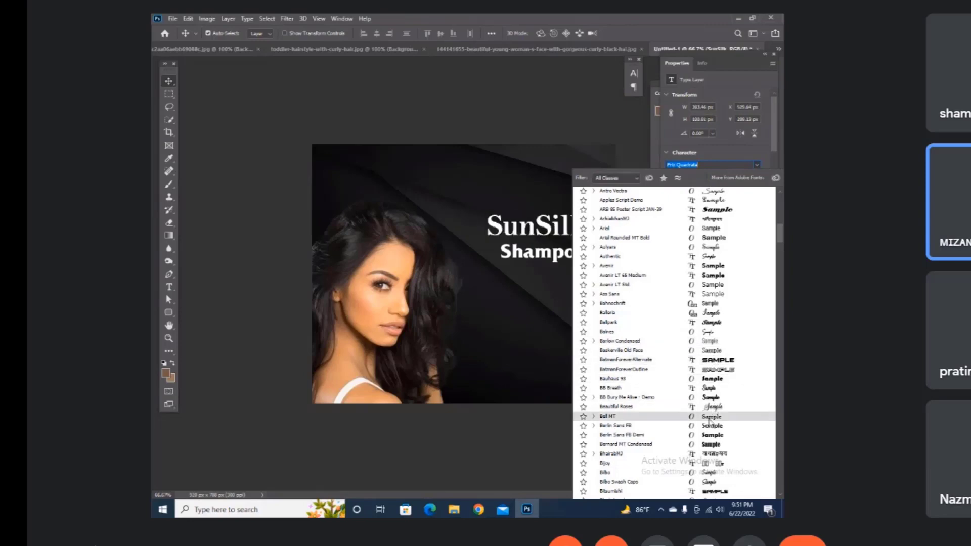
{"action": "scroll", "coordinate": [709, 422], "scroll_direction": "down", "scroll_amount": 2}
{"action": "scroll", "coordinate": [711, 423], "scroll_direction": "down", "scroll_amount": 2}
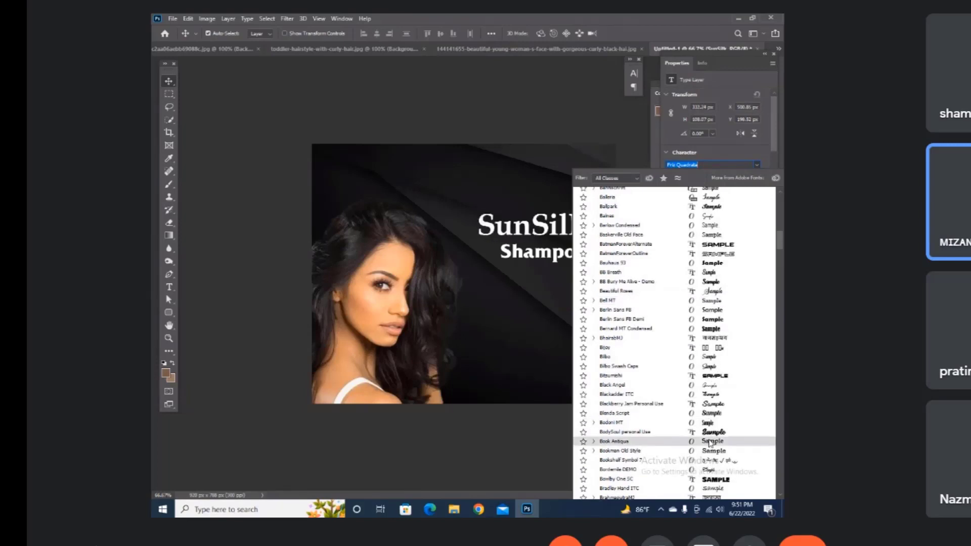
{"action": "left_click", "coordinate": [710, 444]}
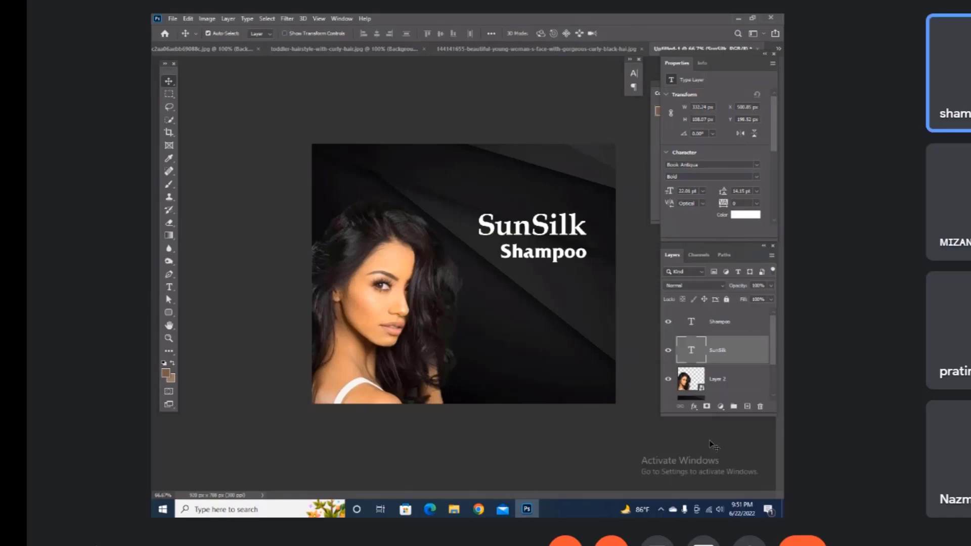
{"action": "key", "text": "ctrl+z"}
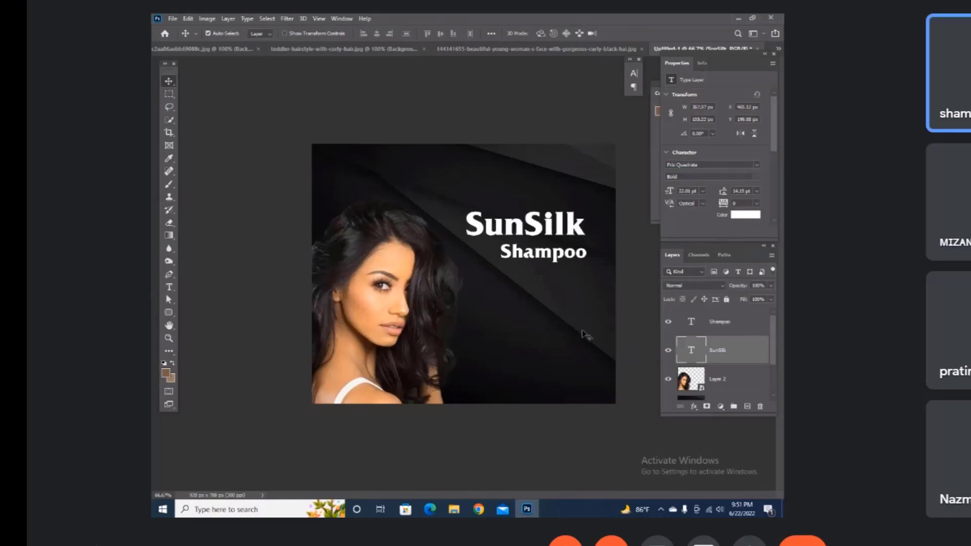
{"action": "key", "text": "ctrl+plus"}
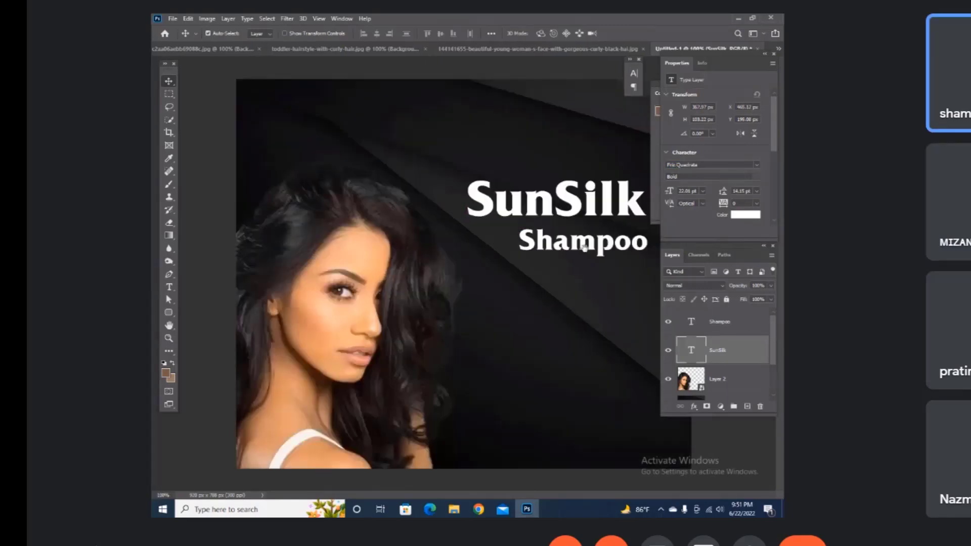
{"action": "left_click", "coordinate": [579, 246]}
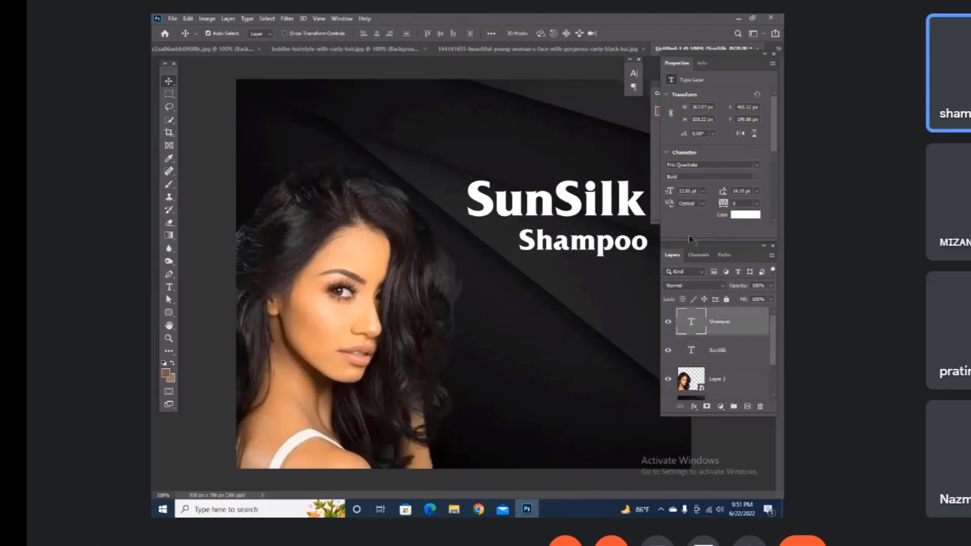
{"action": "left_click", "coordinate": [757, 165]}
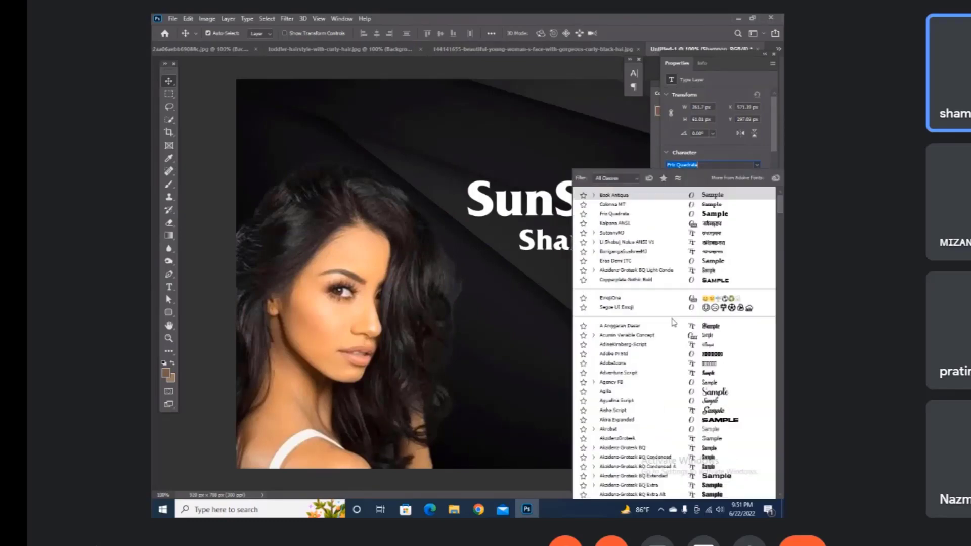
{"action": "scroll", "coordinate": [681, 439], "scroll_direction": "down", "scroll_amount": 2}
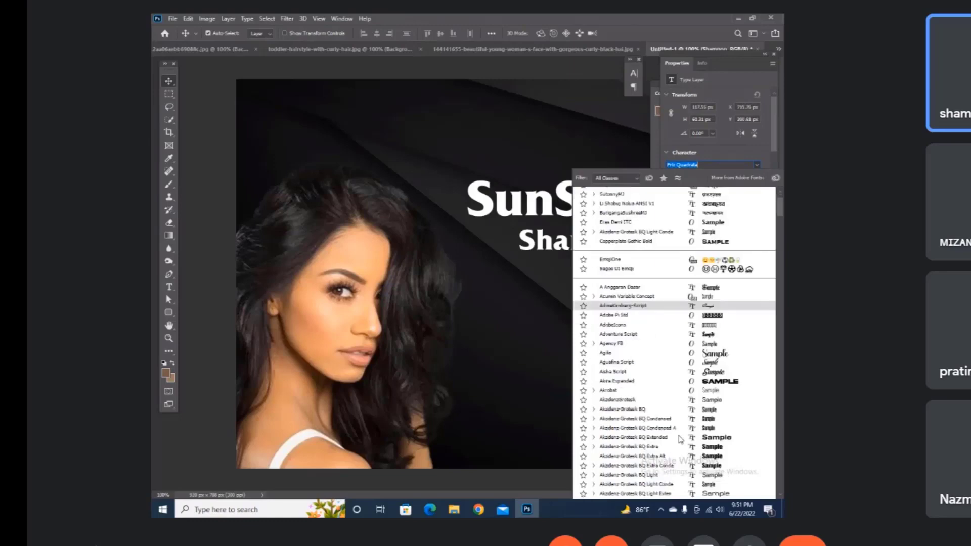
{"action": "scroll", "coordinate": [681, 440], "scroll_direction": "down", "scroll_amount": 5}
{"action": "scroll", "coordinate": [681, 439], "scroll_direction": "down", "scroll_amount": 5}
{"action": "scroll", "coordinate": [698, 405], "scroll_direction": "down", "scroll_amount": 5}
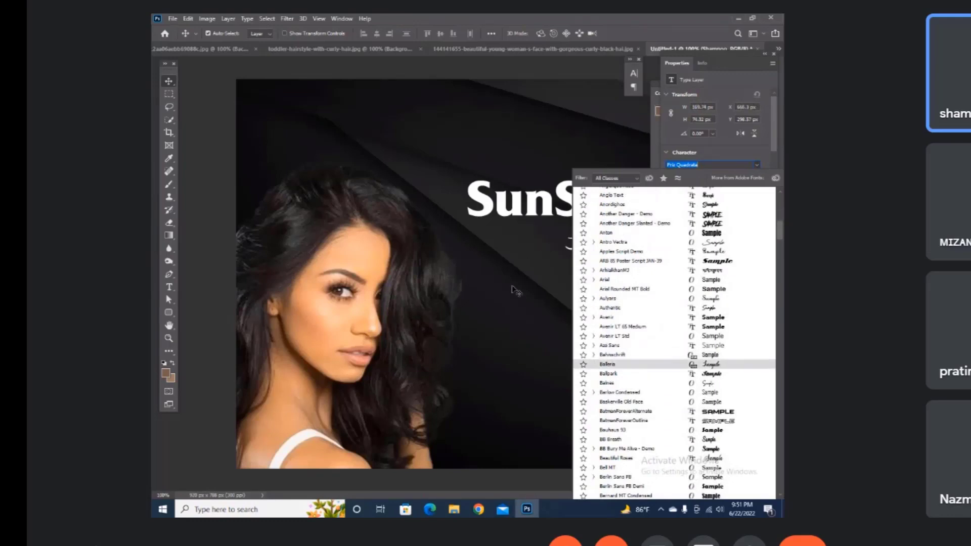
{"action": "left_click", "coordinate": [676, 143]}
{"action": "key", "text": "Return"}
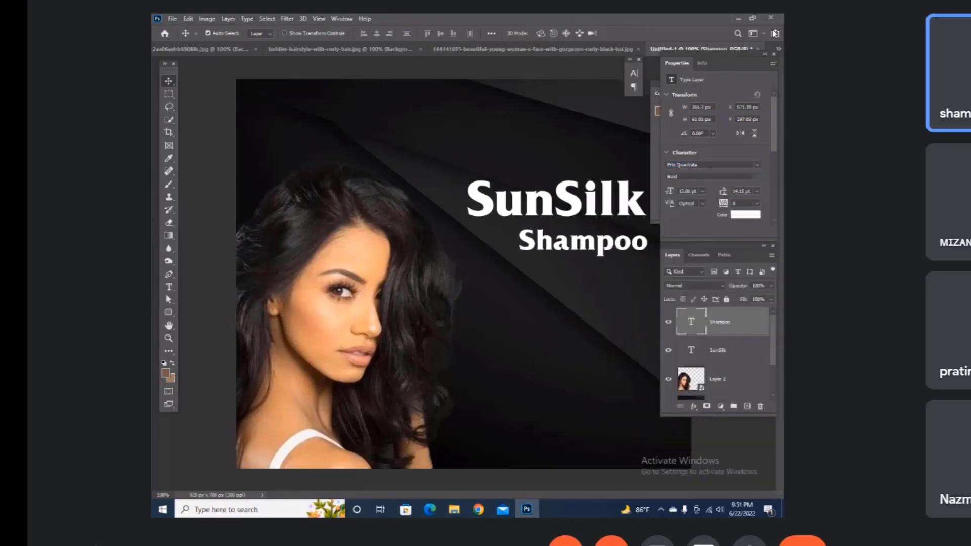
{"action": "left_click", "coordinate": [658, 121]}
Bring the Character panel beside the canvas and start previewing fonts on Shampoo.
{"action": "left_click", "coordinate": [635, 74]}
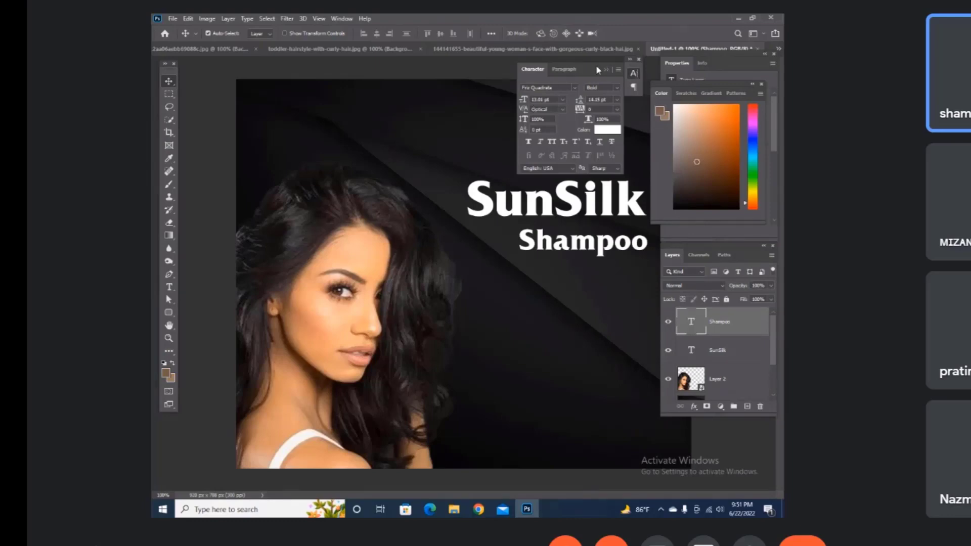
{"action": "left_click_drag", "start_coordinate": [596, 65], "coordinate": [329, 69]}
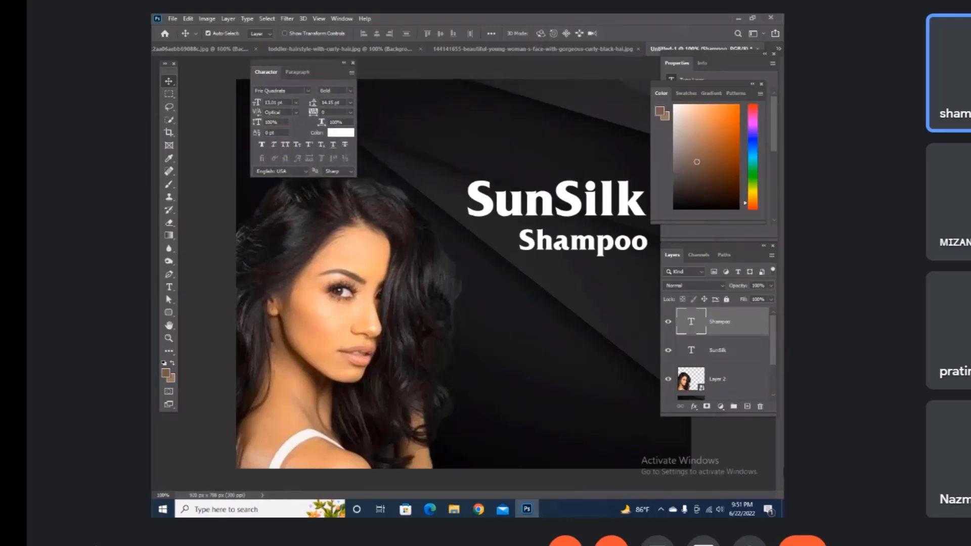
{"action": "left_click", "coordinate": [308, 91]}
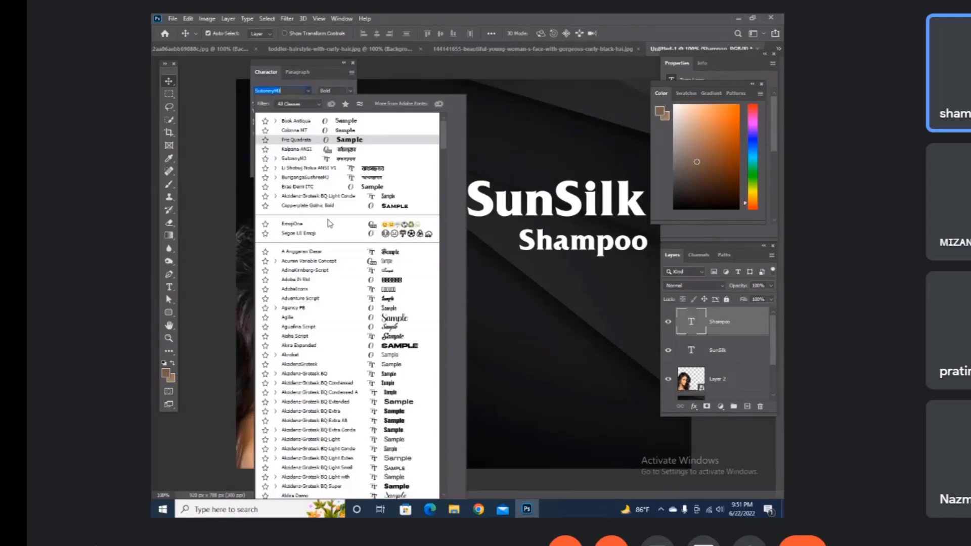
{"action": "key", "text": "Down"}
{"action": "key", "text": "Down"}
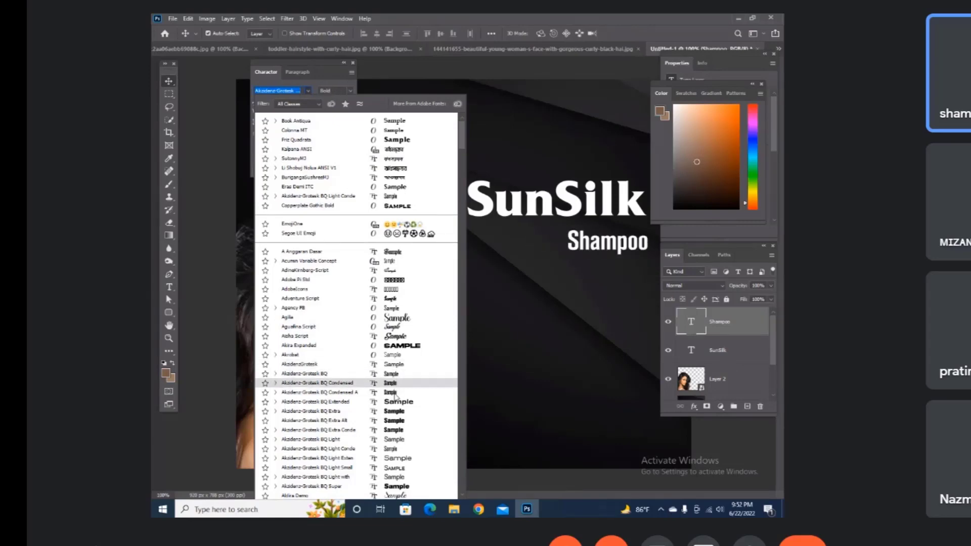
Try Century, Century Schoolbook, Constantia Bold and Consolas on the Shampoo text.
{"action": "scroll", "coordinate": [396, 403], "scroll_direction": "down", "scroll_amount": 2}
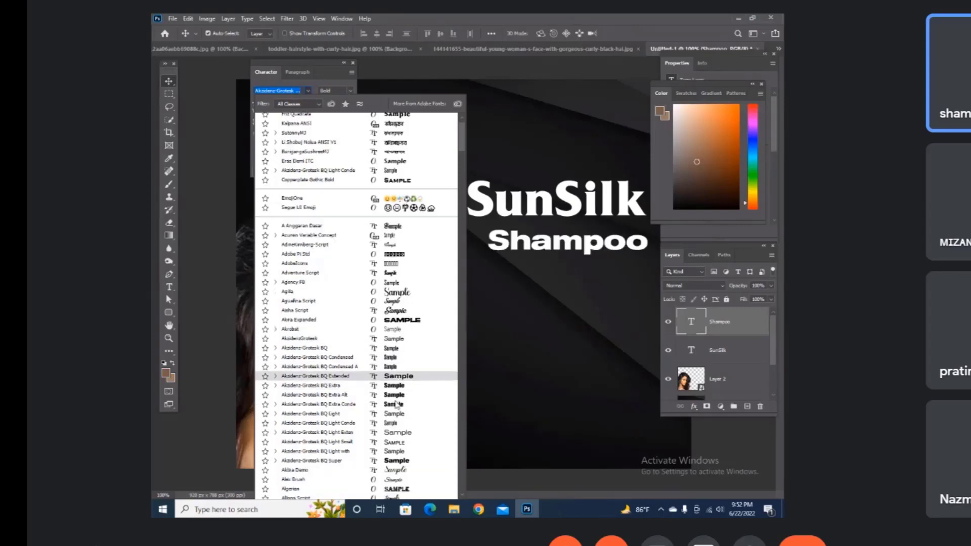
{"action": "scroll", "coordinate": [397, 397], "scroll_direction": "down", "scroll_amount": 1}
{"action": "scroll", "coordinate": [400, 387], "scroll_direction": "down", "scroll_amount": 2}
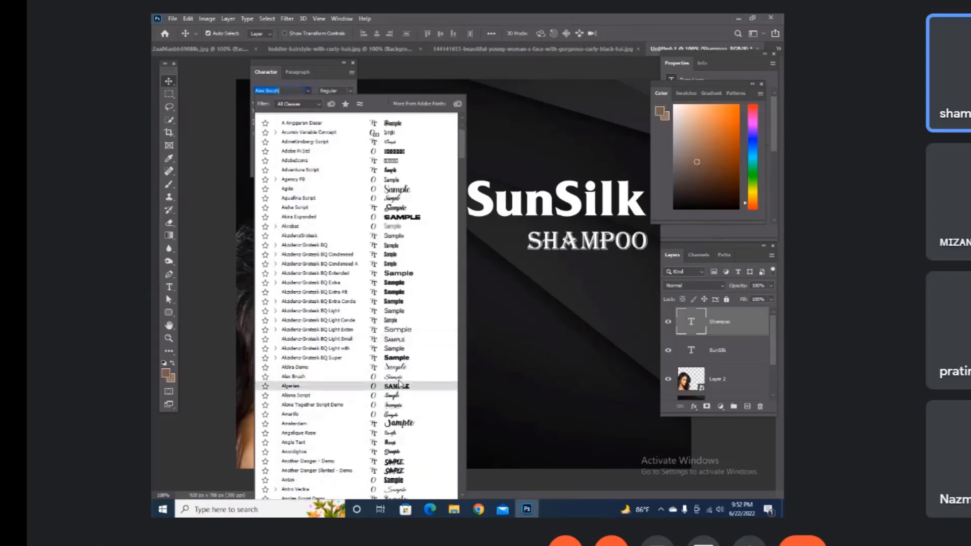
{"action": "scroll", "coordinate": [401, 382], "scroll_direction": "down", "scroll_amount": 4}
{"action": "scroll", "coordinate": [411, 377], "scroll_direction": "down", "scroll_amount": 3}
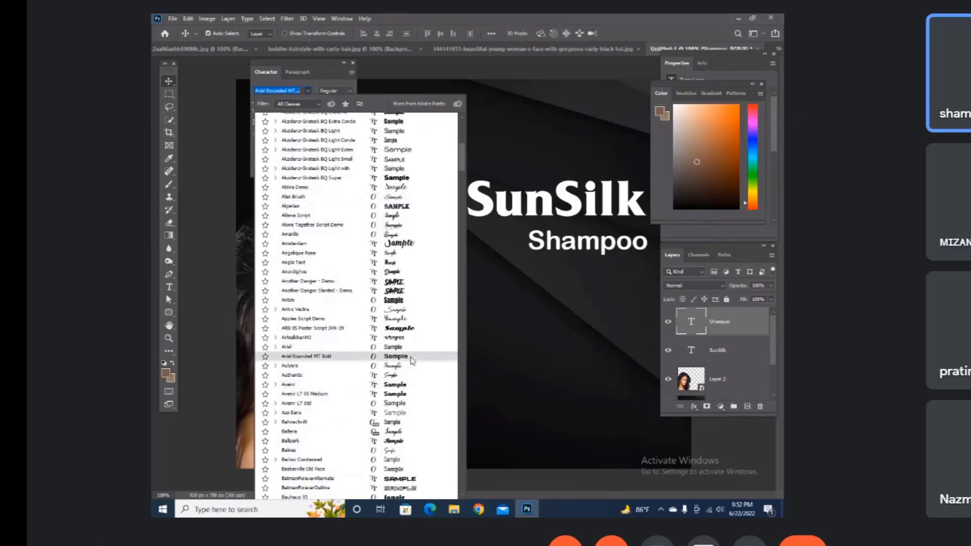
{"action": "scroll", "coordinate": [411, 360], "scroll_direction": "down", "scroll_amount": 3}
{"action": "scroll", "coordinate": [411, 360], "scroll_direction": "down", "scroll_amount": 2}
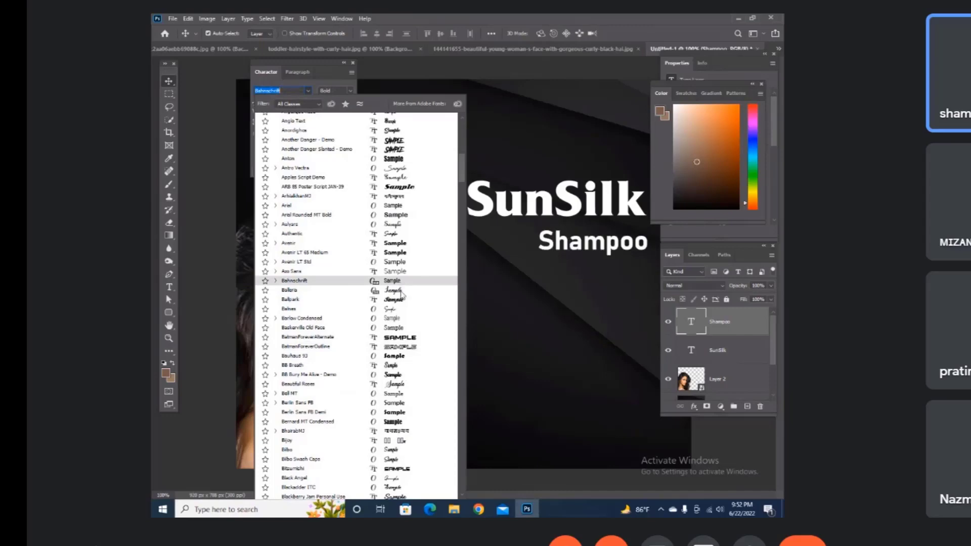
{"action": "scroll", "coordinate": [403, 295], "scroll_direction": "down", "scroll_amount": 3}
{"action": "scroll", "coordinate": [402, 296], "scroll_direction": "down", "scroll_amount": 2}
{"action": "scroll", "coordinate": [402, 298], "scroll_direction": "down", "scroll_amount": 3}
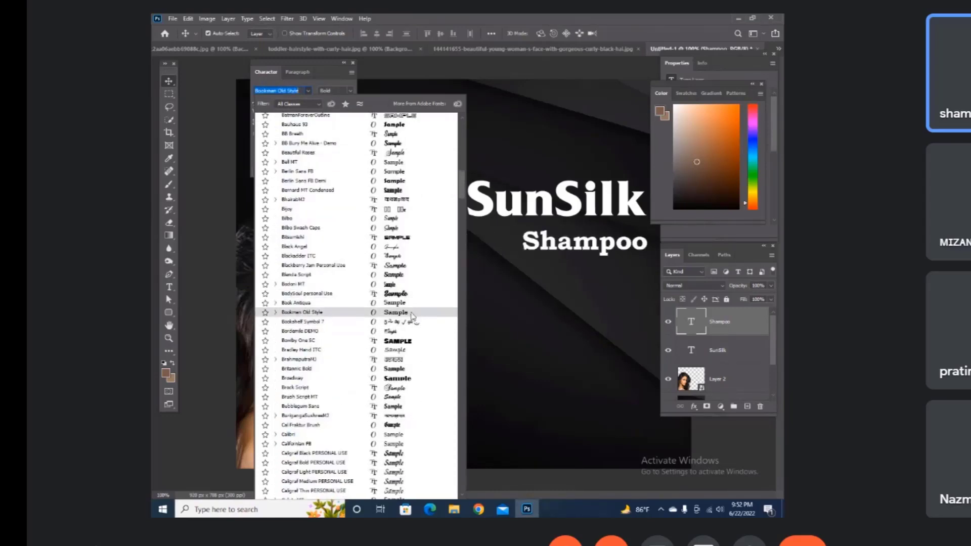
{"action": "scroll", "coordinate": [412, 315], "scroll_direction": "down", "scroll_amount": 2}
{"action": "scroll", "coordinate": [412, 314], "scroll_direction": "down", "scroll_amount": 2}
{"action": "scroll", "coordinate": [413, 313], "scroll_direction": "down", "scroll_amount": 2}
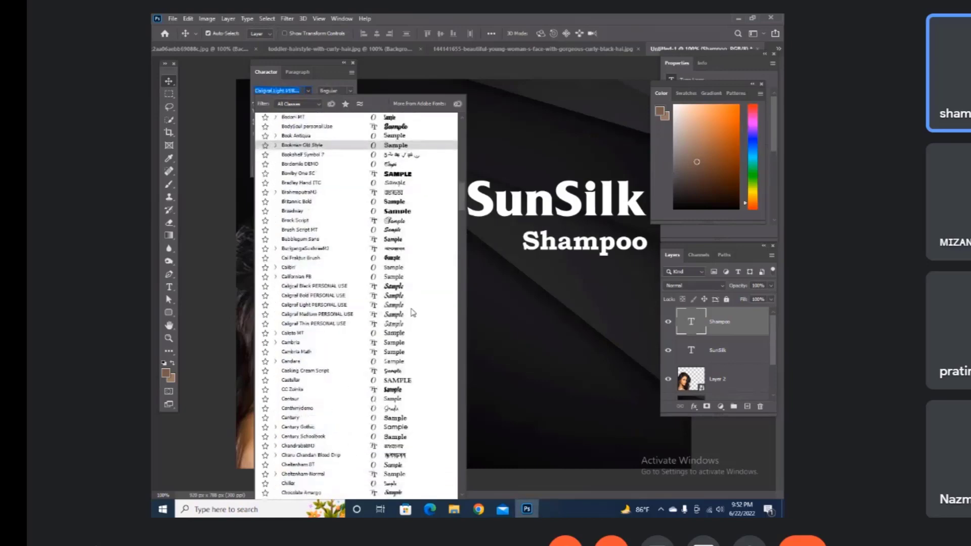
{"action": "scroll", "coordinate": [412, 312], "scroll_direction": "down", "scroll_amount": 1}
{"action": "scroll", "coordinate": [412, 313], "scroll_direction": "down", "scroll_amount": 2}
{"action": "scroll", "coordinate": [411, 314], "scroll_direction": "down", "scroll_amount": 2}
{"action": "scroll", "coordinate": [410, 314], "scroll_direction": "down", "scroll_amount": 1}
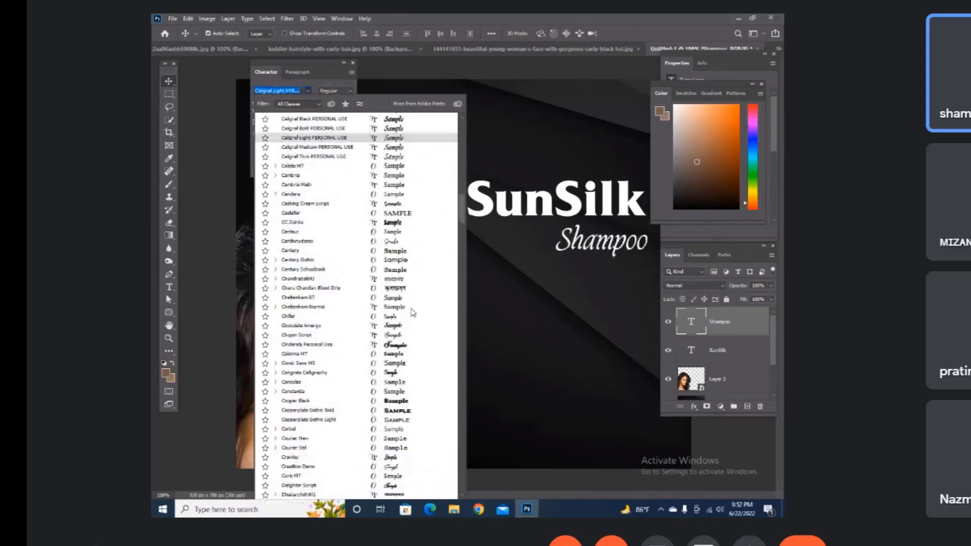
{"action": "left_click", "coordinate": [408, 251]}
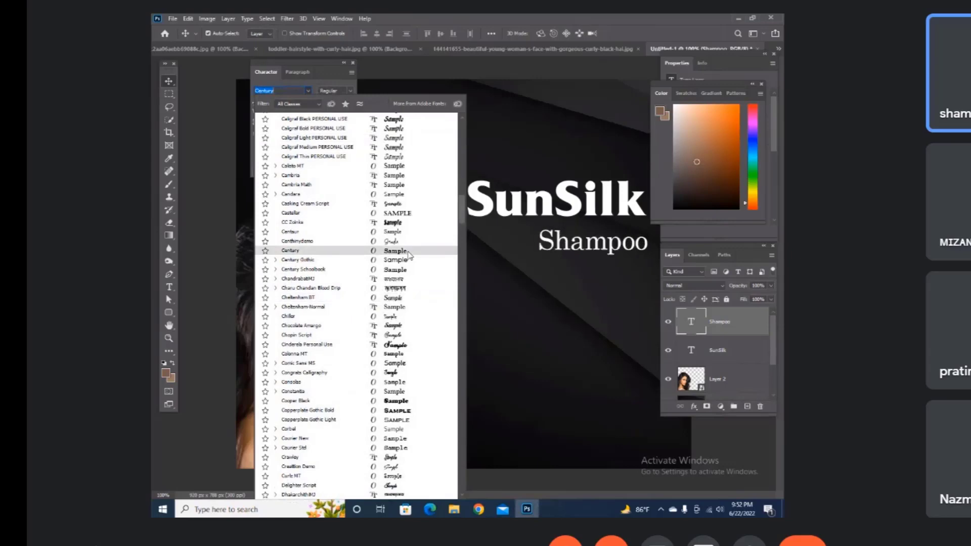
{"action": "key", "text": "Down"}
{"action": "key", "text": "Down"}
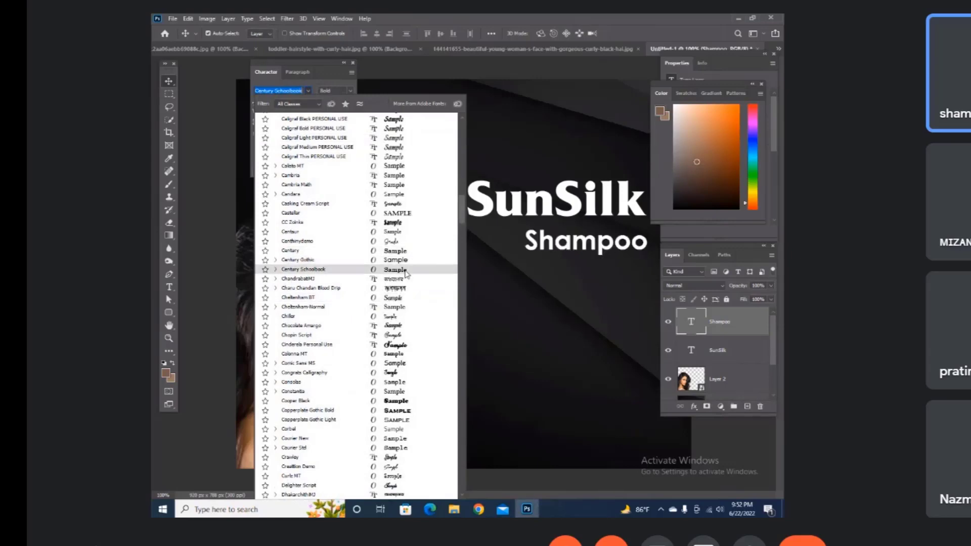
{"action": "scroll", "coordinate": [406, 274], "scroll_direction": "down", "scroll_amount": 2}
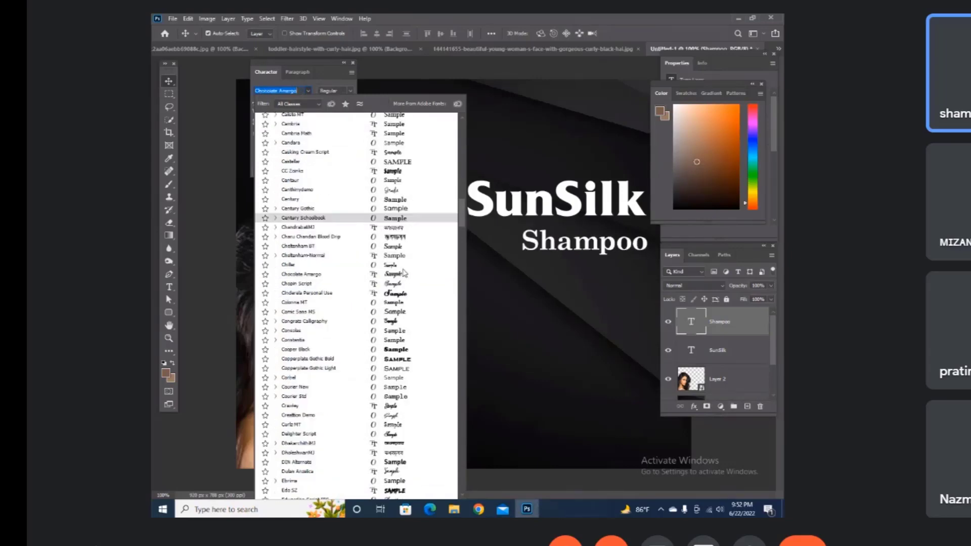
{"action": "scroll", "coordinate": [404, 282], "scroll_direction": "down", "scroll_amount": 2}
{"action": "left_click", "coordinate": [404, 287]}
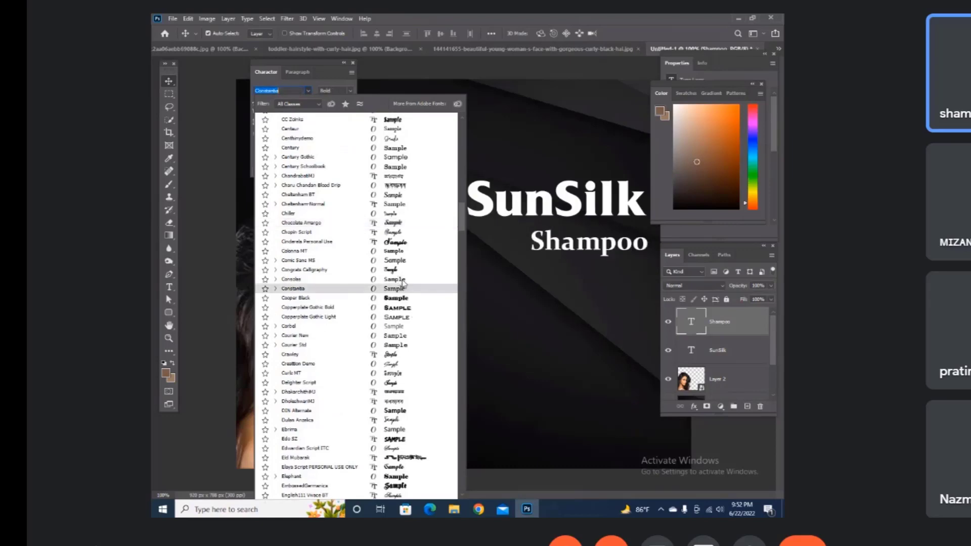
{"action": "key", "text": "Up"}
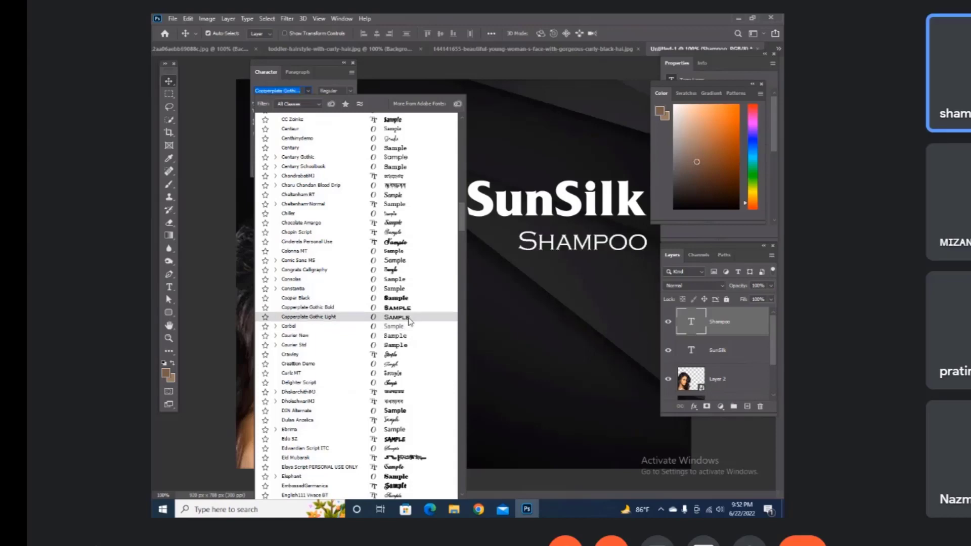
Try Gotham on the Shampoo text in Book and then Medium weight.
{"action": "scroll", "coordinate": [410, 320], "scroll_direction": "down", "scroll_amount": 1}
{"action": "scroll", "coordinate": [407, 334], "scroll_direction": "down", "scroll_amount": 2}
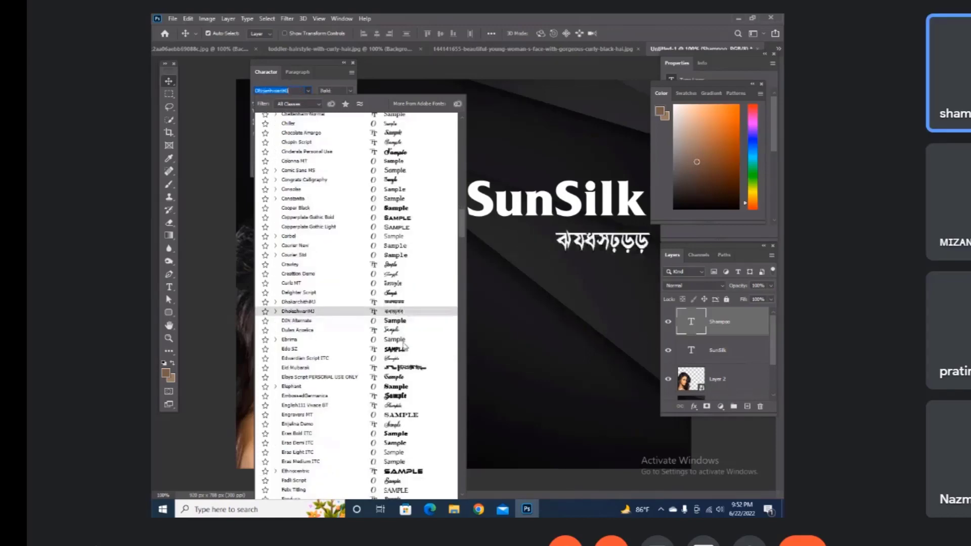
{"action": "scroll", "coordinate": [405, 346], "scroll_direction": "down", "scroll_amount": 2}
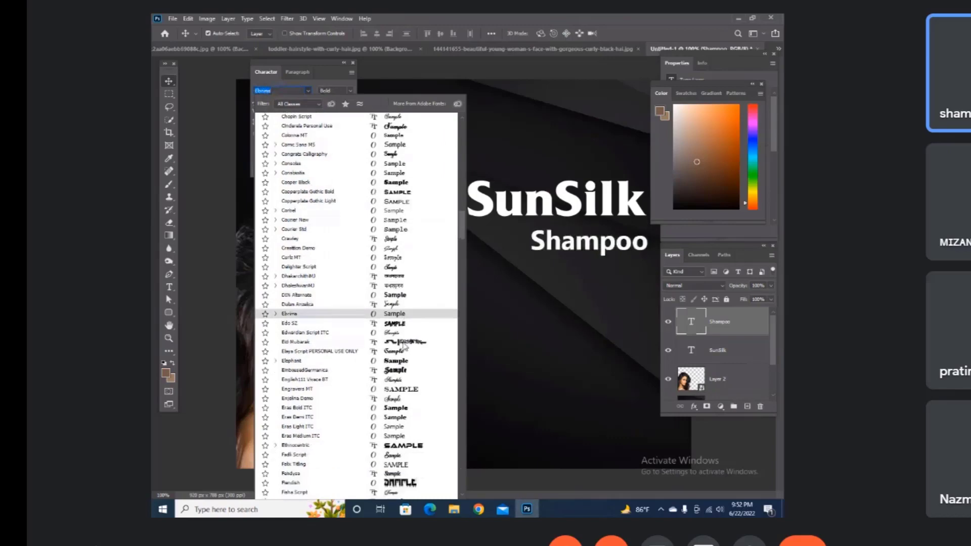
{"action": "scroll", "coordinate": [405, 346], "scroll_direction": "down", "scroll_amount": 2}
{"action": "scroll", "coordinate": [407, 339], "scroll_direction": "down", "scroll_amount": 2}
{"action": "scroll", "coordinate": [412, 331], "scroll_direction": "down", "scroll_amount": 1}
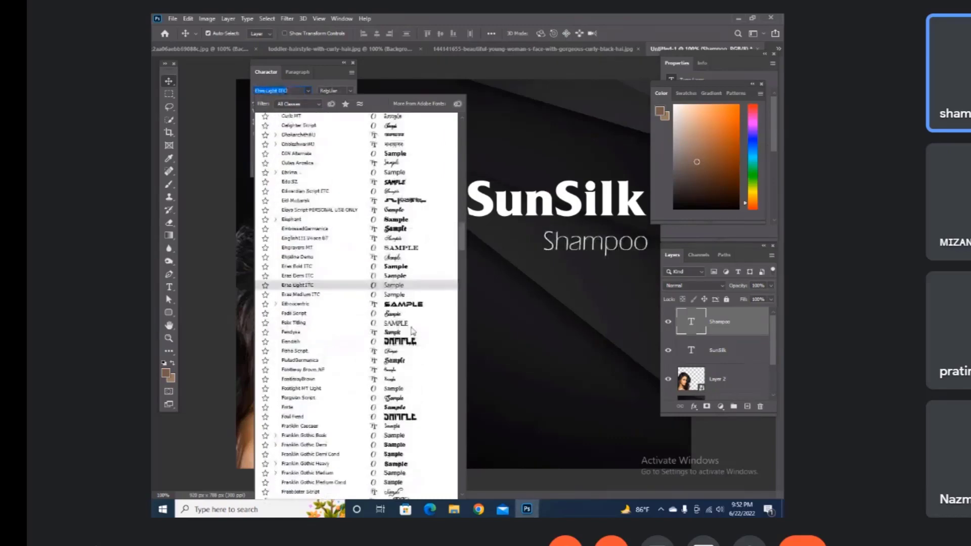
{"action": "scroll", "coordinate": [417, 324], "scroll_direction": "down", "scroll_amount": 1}
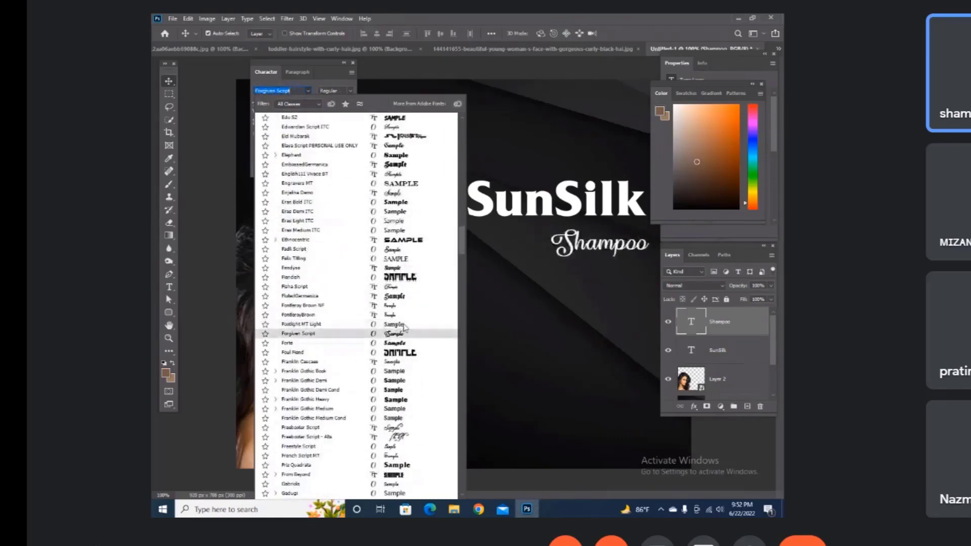
{"action": "scroll", "coordinate": [405, 326], "scroll_direction": "down", "scroll_amount": 1}
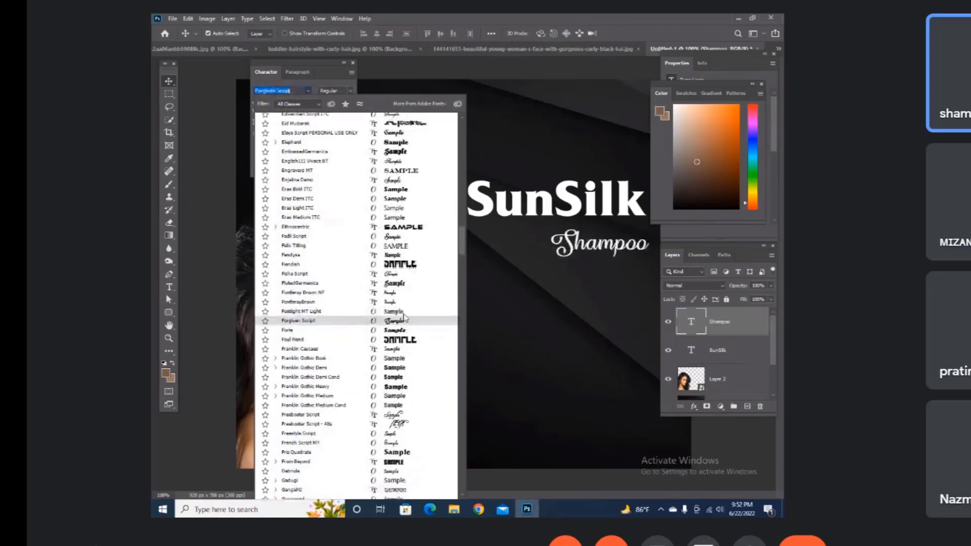
{"action": "scroll", "coordinate": [405, 318], "scroll_direction": "down", "scroll_amount": 2}
{"action": "scroll", "coordinate": [406, 299], "scroll_direction": "down", "scroll_amount": 2}
{"action": "scroll", "coordinate": [407, 278], "scroll_direction": "down", "scroll_amount": 4}
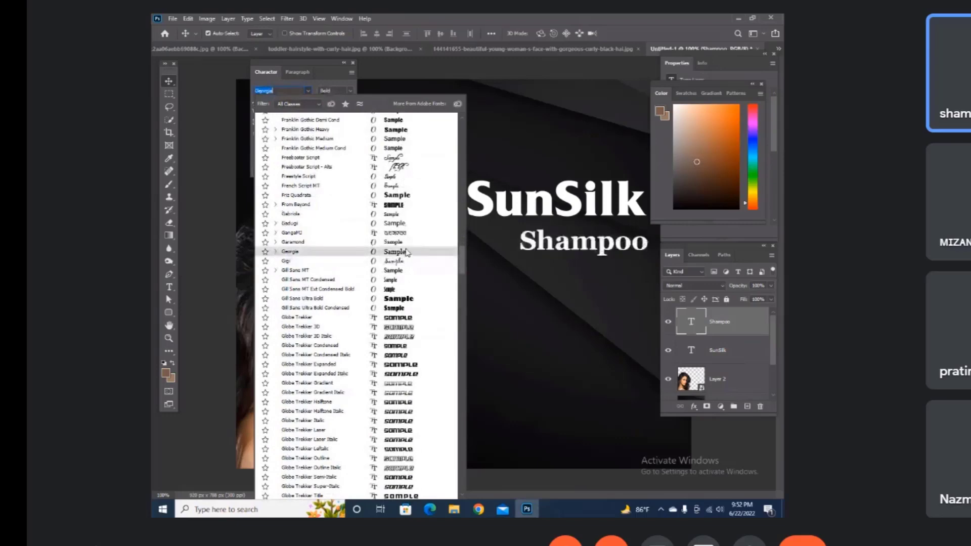
{"action": "scroll", "coordinate": [401, 300], "scroll_direction": "down", "scroll_amount": 2}
{"action": "scroll", "coordinate": [402, 329], "scroll_direction": "down", "scroll_amount": 1}
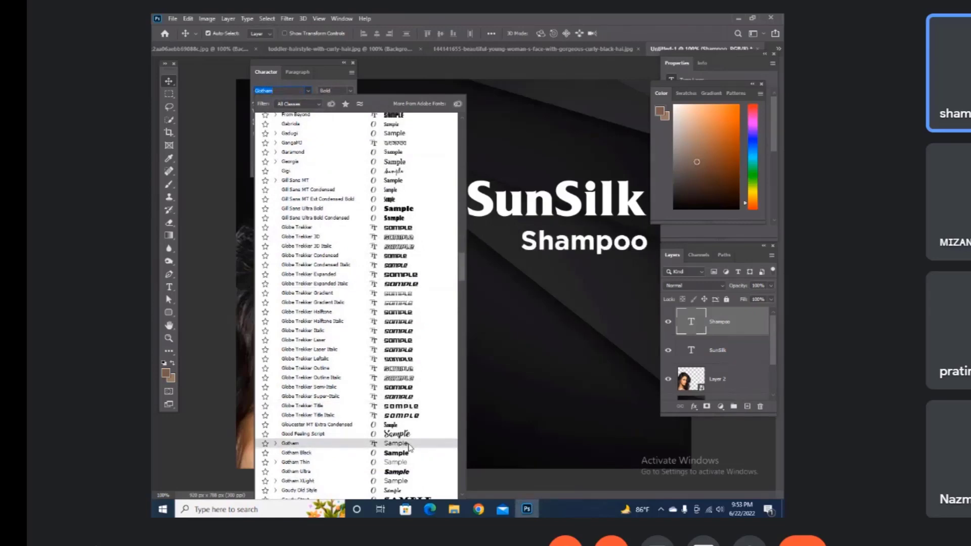
{"action": "left_click", "coordinate": [512, 358]}
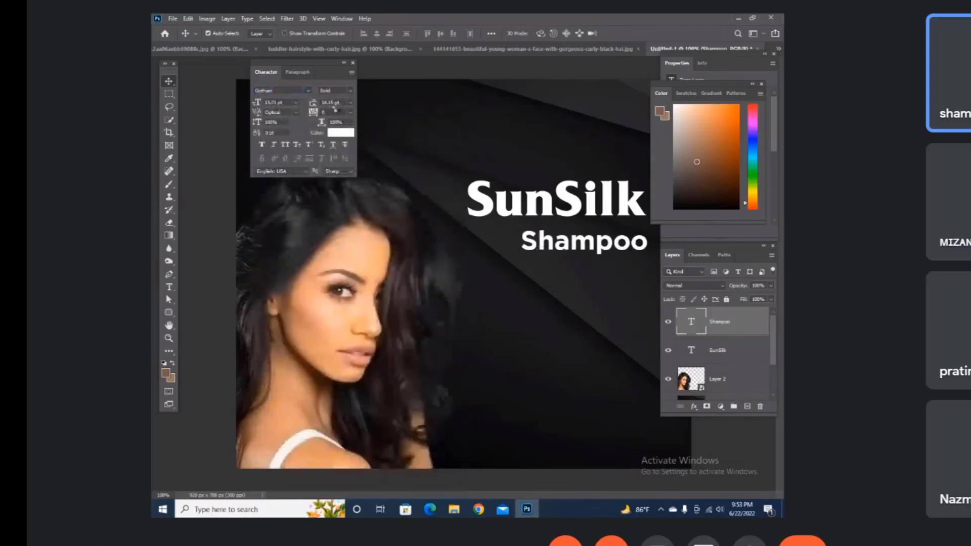
{"action": "left_click", "coordinate": [351, 91]}
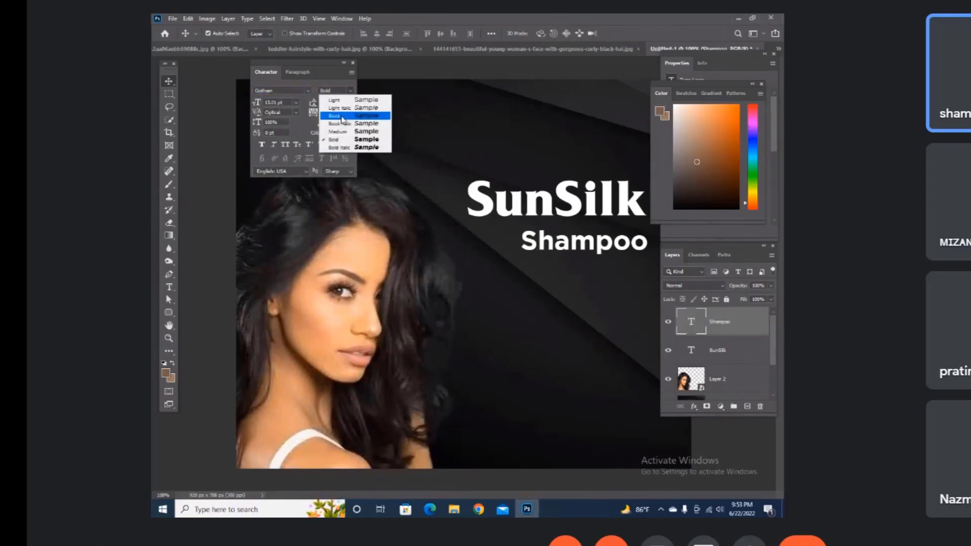
{"action": "left_click", "coordinate": [342, 119]}
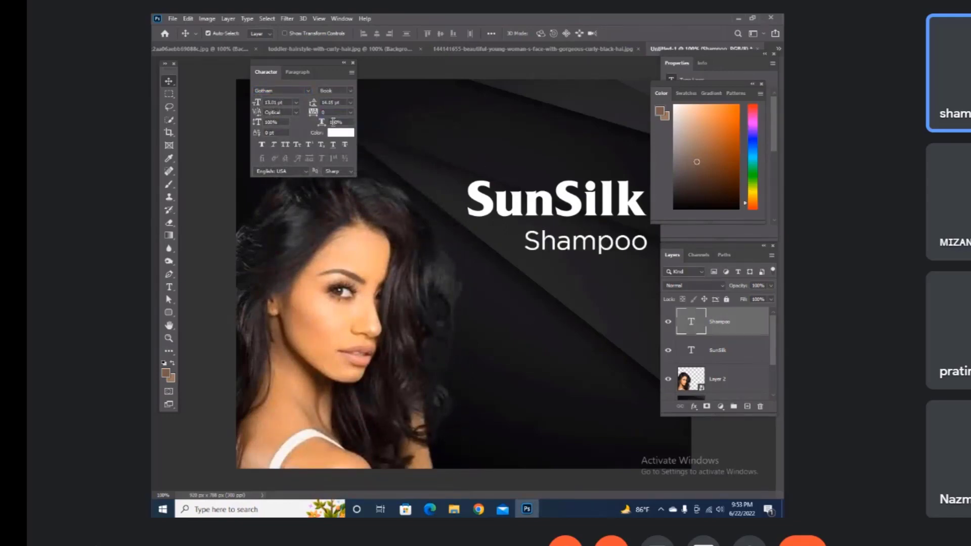
{"action": "left_click", "coordinate": [351, 91]}
{"action": "left_click", "coordinate": [344, 133]}
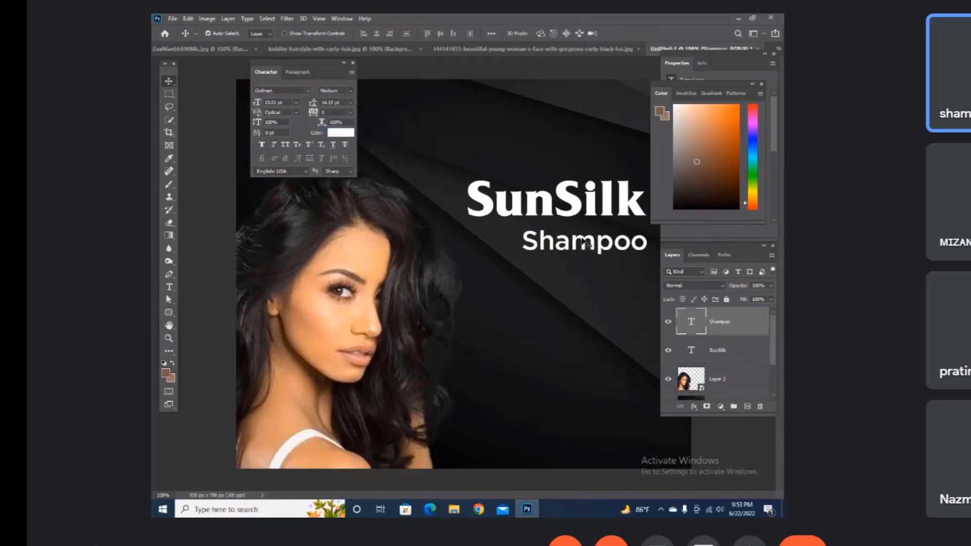
Settle on bold Friz Quadrata for Shampoo using undo and redo.
{"action": "key", "text": "Up"}
{"action": "key", "text": "Up"}
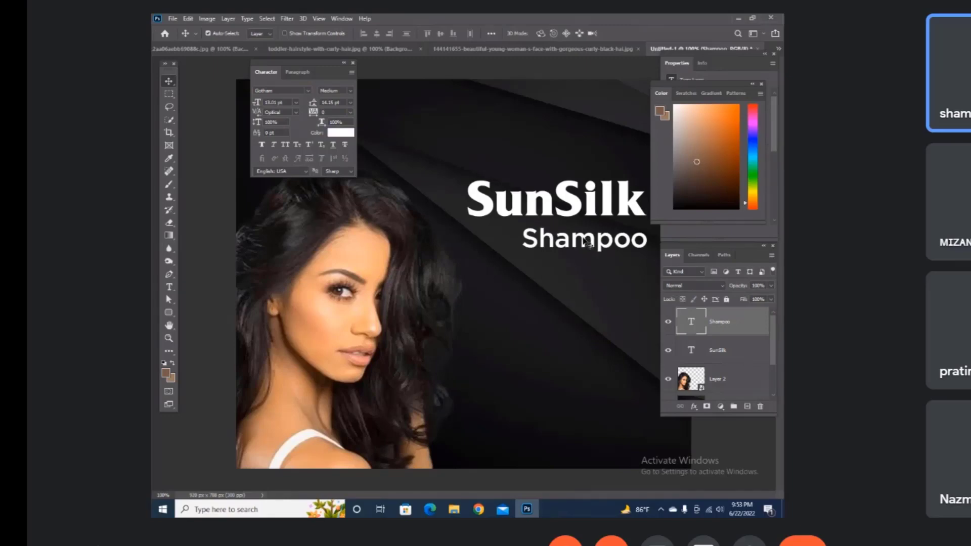
{"action": "key", "text": "ctrl+z"}
{"action": "key", "text": "ctrl+z"}
{"action": "key", "text": "ctrl+z"}
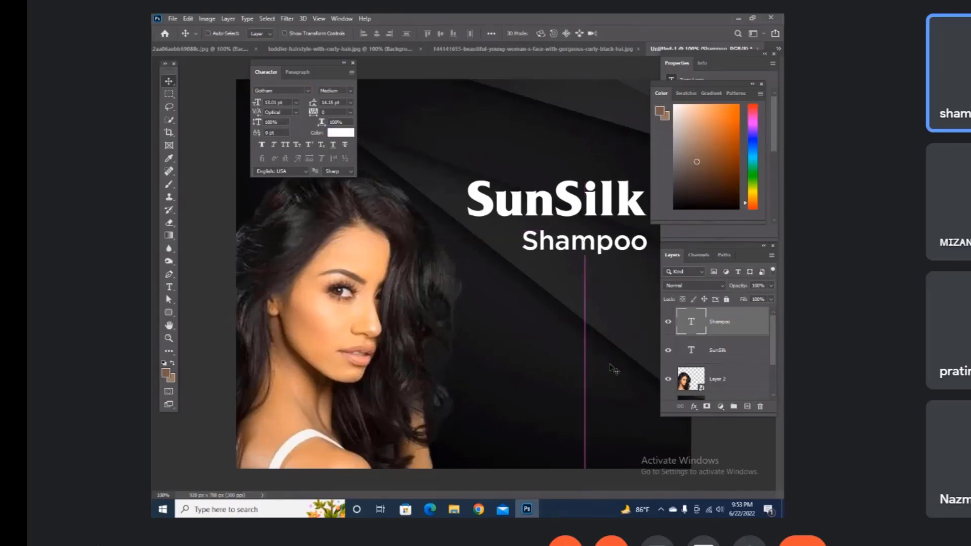
{"action": "key", "text": "ctrl+shift+z"}
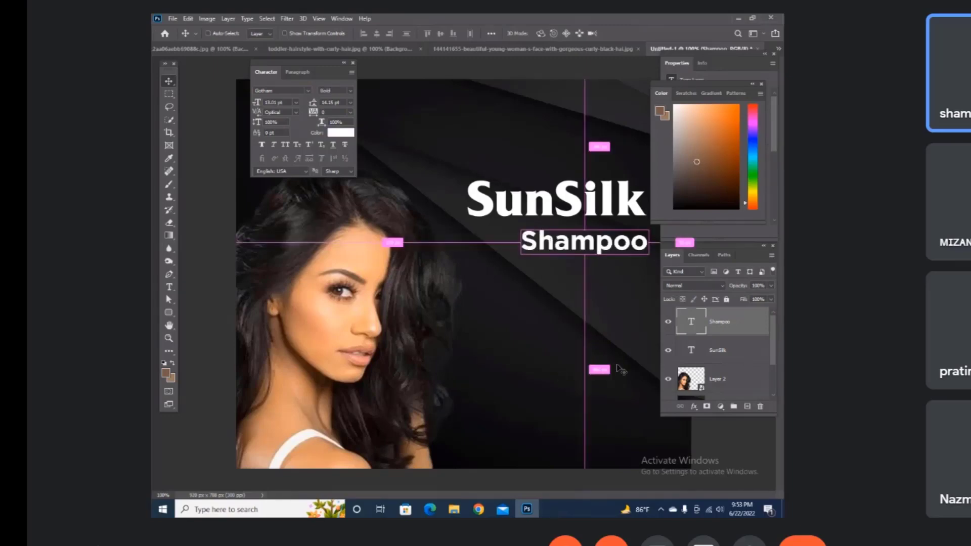
{"action": "key", "text": "ctrl+z"}
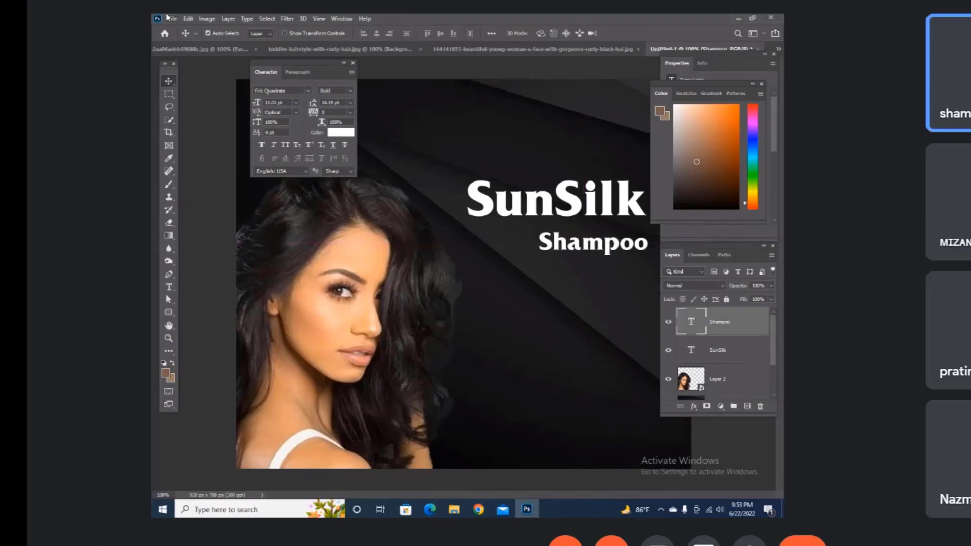
{"action": "left_click", "coordinate": [188, 19]}
{"action": "left_click", "coordinate": [196, 36]}
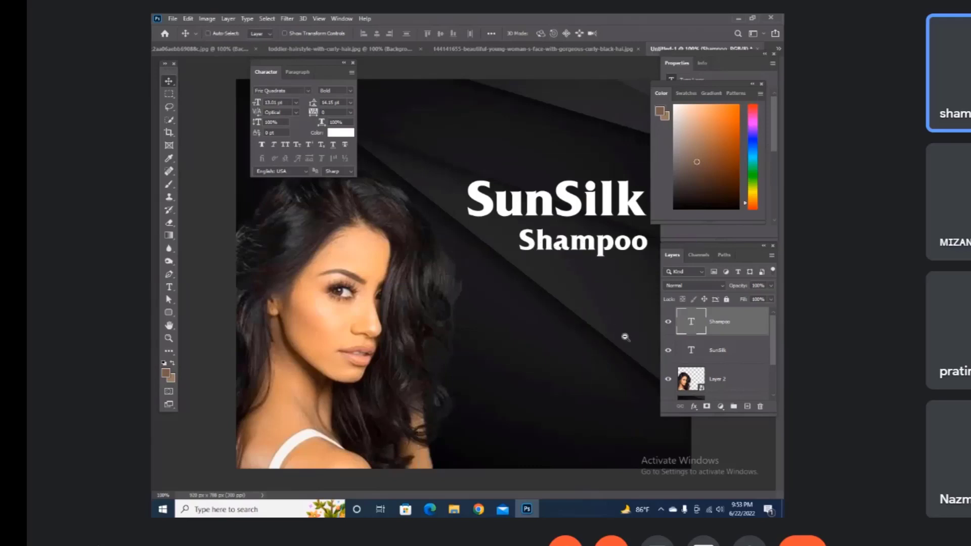
{"action": "key", "text": "ctrl+minus"}
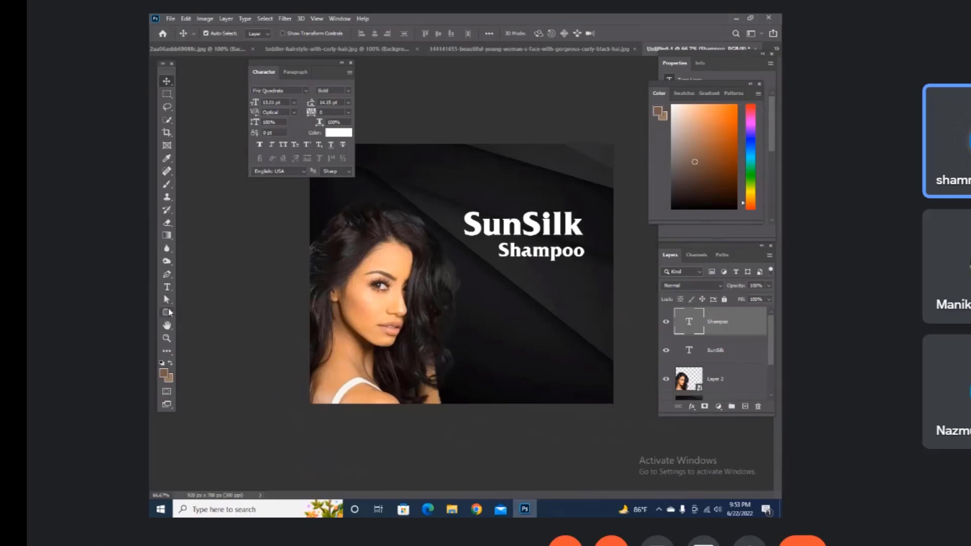
Add a new layer and select a rectangle below the Shampoo text.
{"action": "left_click", "coordinate": [168, 312]}
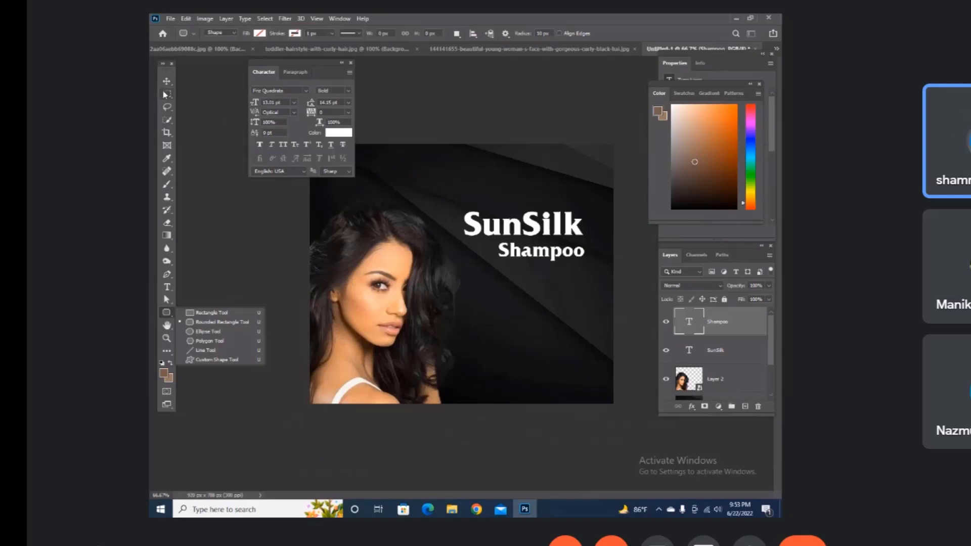
{"action": "left_click", "coordinate": [744, 407]}
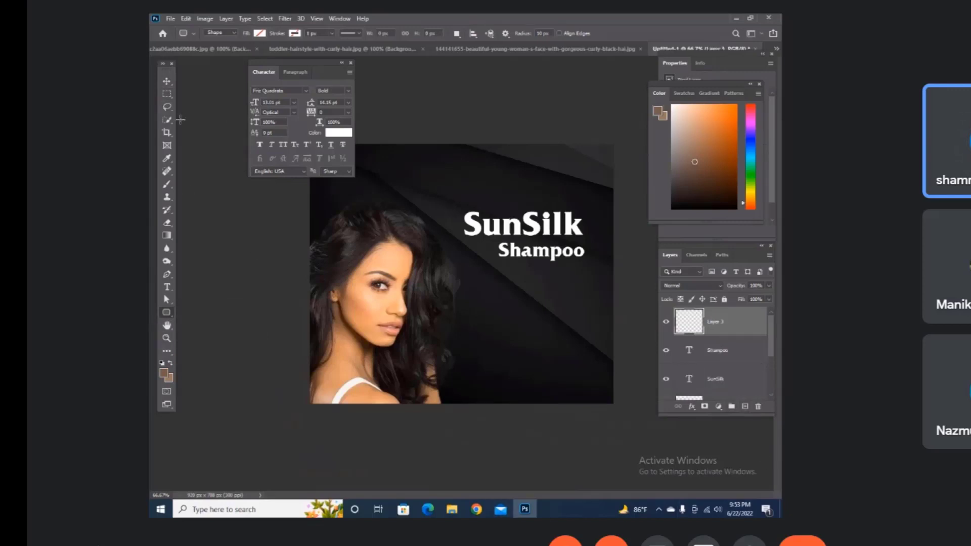
{"action": "left_click", "coordinate": [166, 94]}
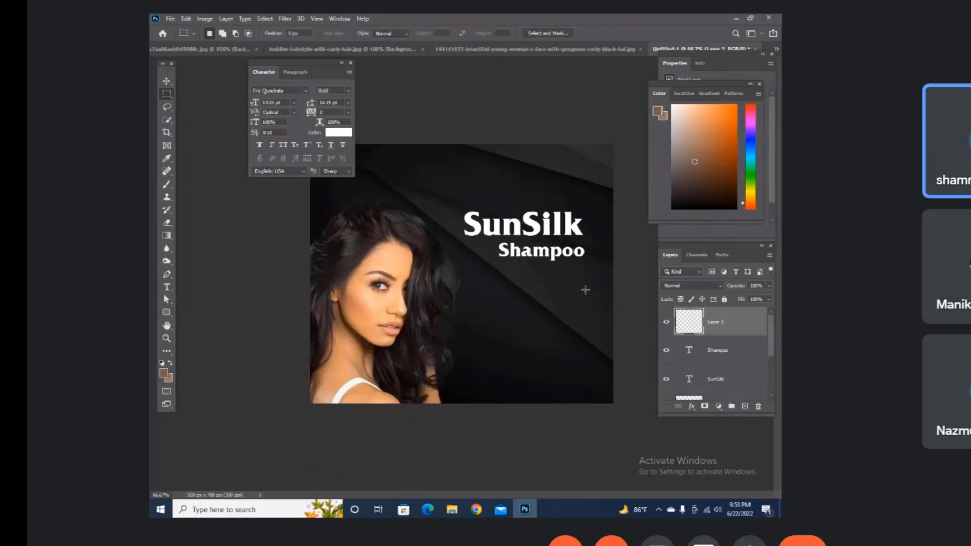
{"action": "left_click_drag", "start_coordinate": [586, 289], "coordinate": [500, 316]}
Fill the rectangular selection with a tan brown colour (#b28150).
{"action": "right_click", "coordinate": [525, 302]}
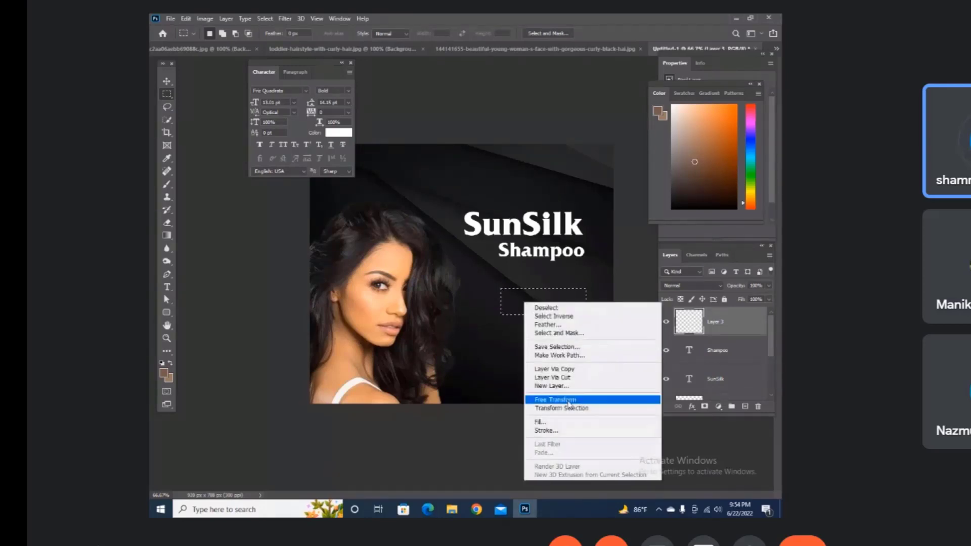
{"action": "left_click", "coordinate": [544, 422]}
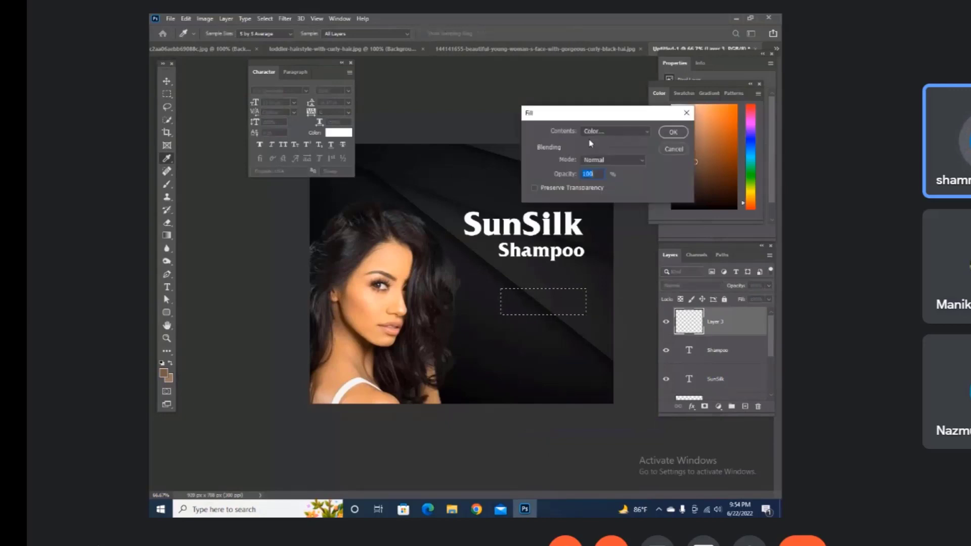
{"action": "left_click", "coordinate": [602, 137]}
{"action": "left_click", "coordinate": [600, 161]}
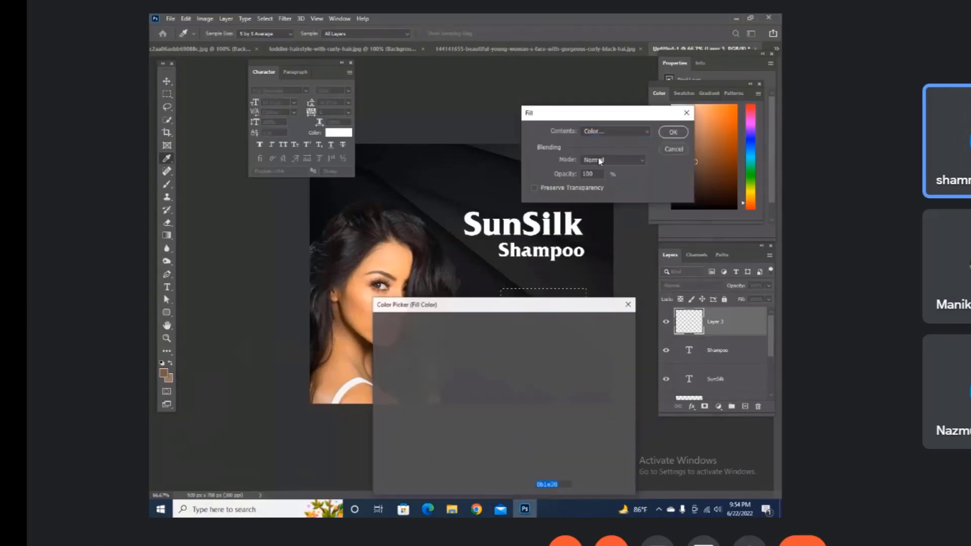
{"action": "left_click_drag", "start_coordinate": [457, 305], "coordinate": [285, 258]}
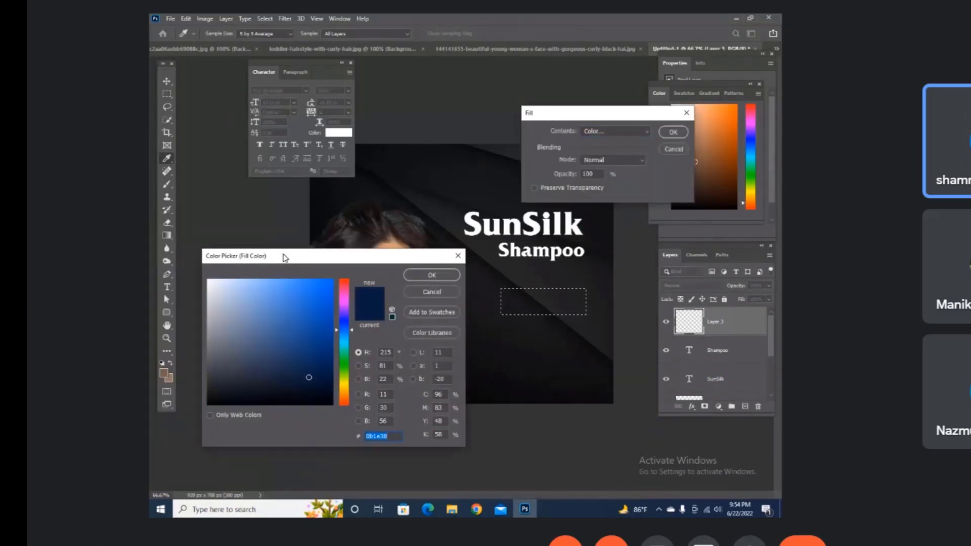
{"action": "left_click", "coordinate": [169, 372]}
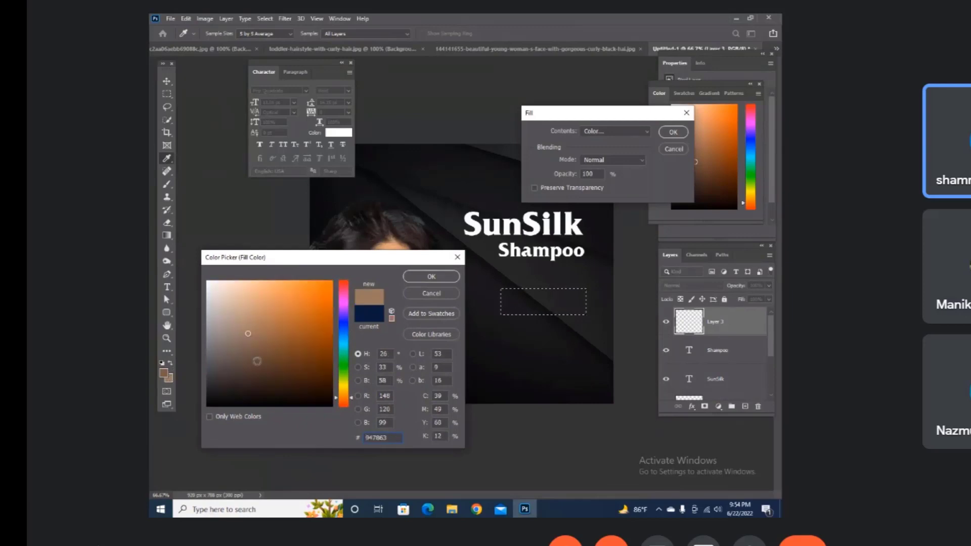
{"action": "left_click_drag", "start_coordinate": [263, 330], "coordinate": [268, 299]}
{"action": "left_click_drag", "start_coordinate": [268, 272], "coordinate": [283, 281]}
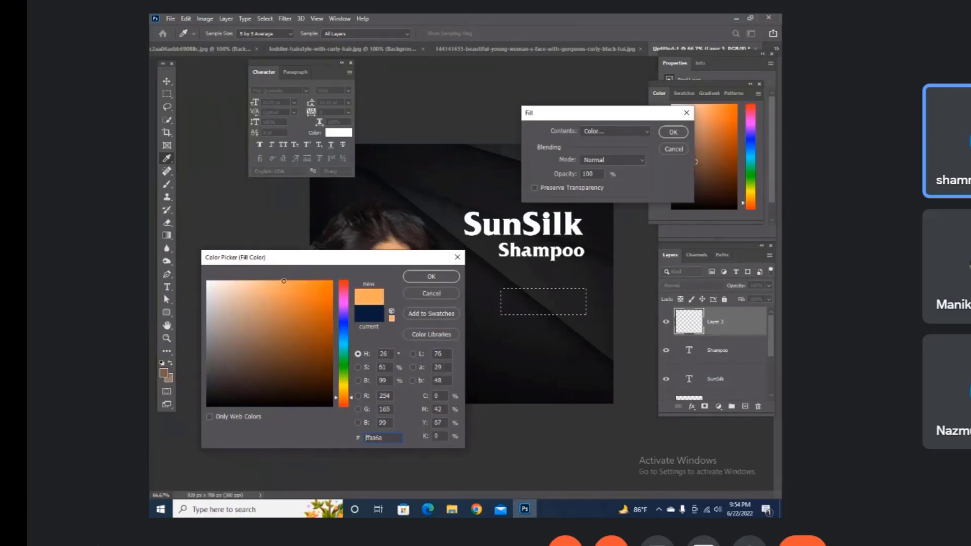
{"action": "left_click_drag", "start_coordinate": [338, 409], "coordinate": [337, 400]}
{"action": "left_click_drag", "start_coordinate": [265, 342], "coordinate": [277, 319]}
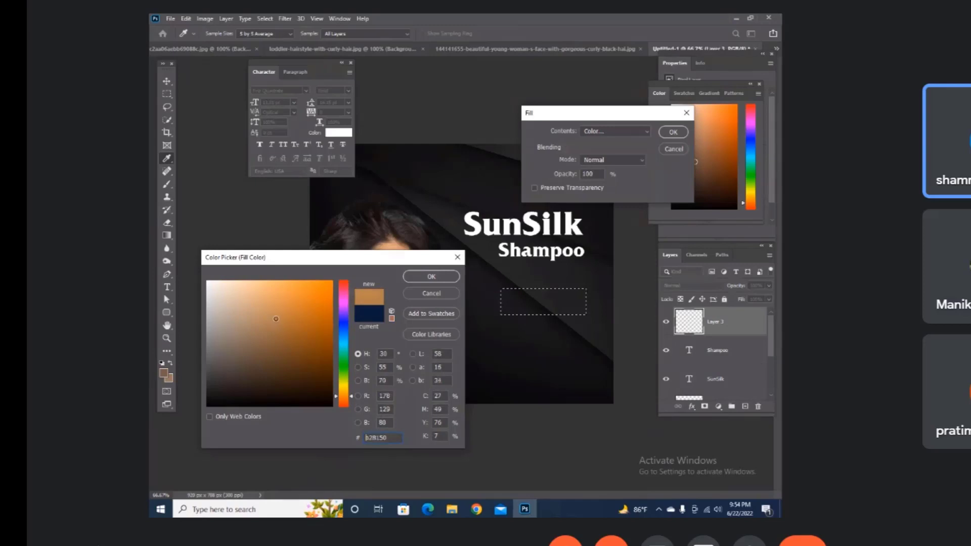
{"action": "left_click", "coordinate": [418, 278]}
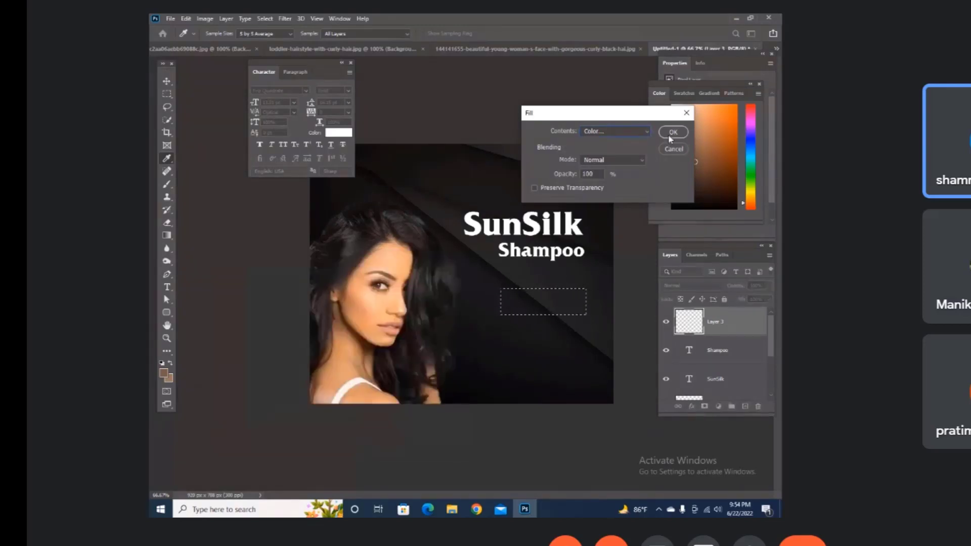
{"action": "left_click", "coordinate": [675, 150]}
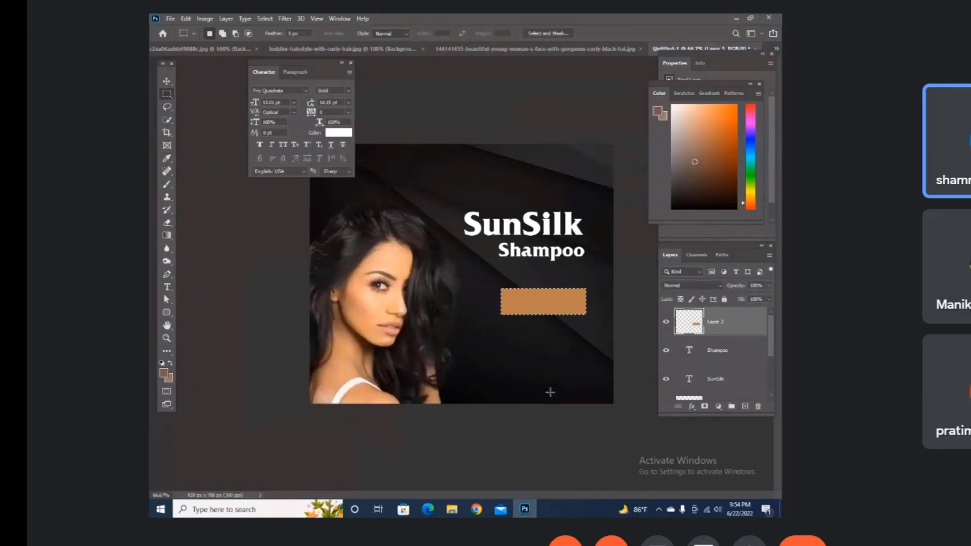
At 100% zoom, shorten the tan bar to 78 px tall and shift it slightly left.
{"action": "key", "text": "ctrl+d"}
{"action": "left_click", "coordinate": [167, 81]}
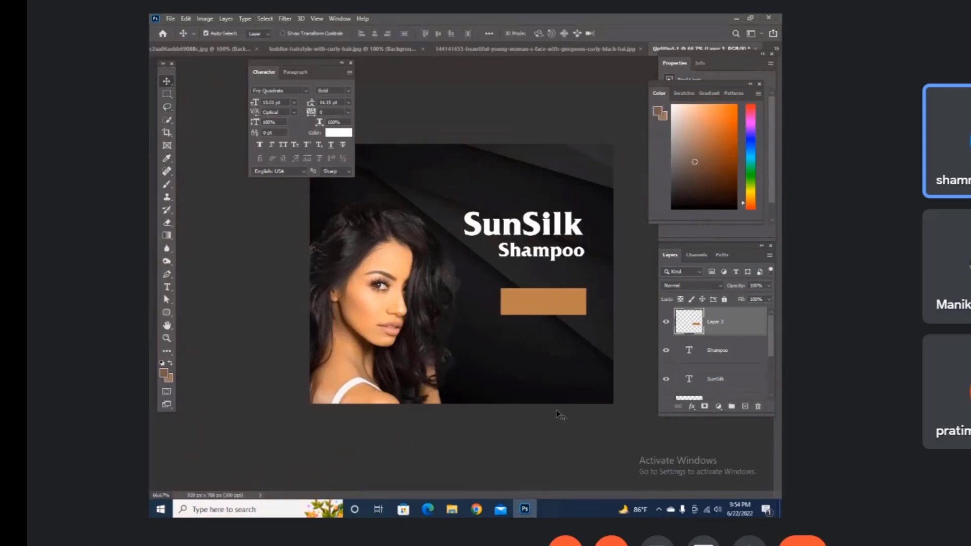
{"action": "key", "text": "ctrl+1"}
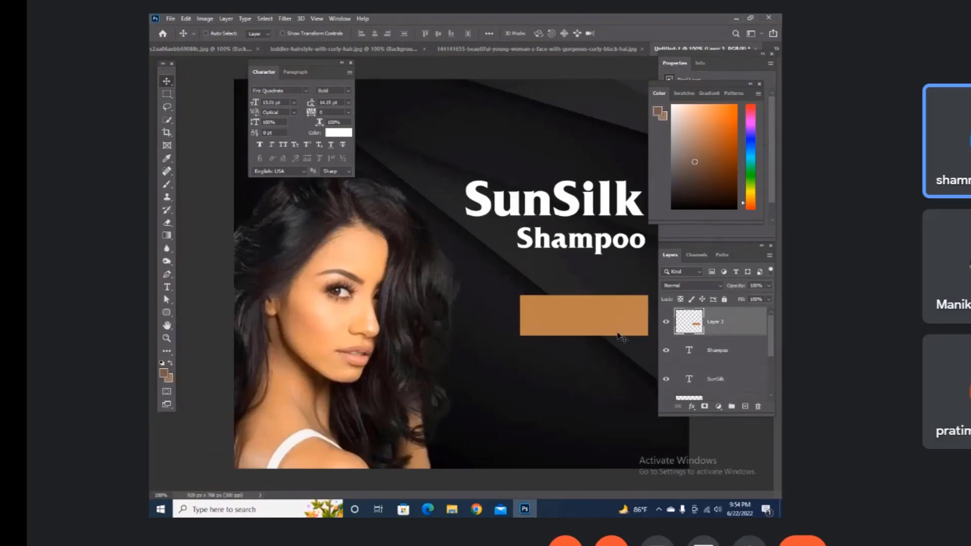
{"action": "key", "text": "ctrl+t"}
{"action": "left_click_drag", "start_coordinate": [585, 335], "coordinate": [587, 329]}
{"action": "key", "text": "Return"}
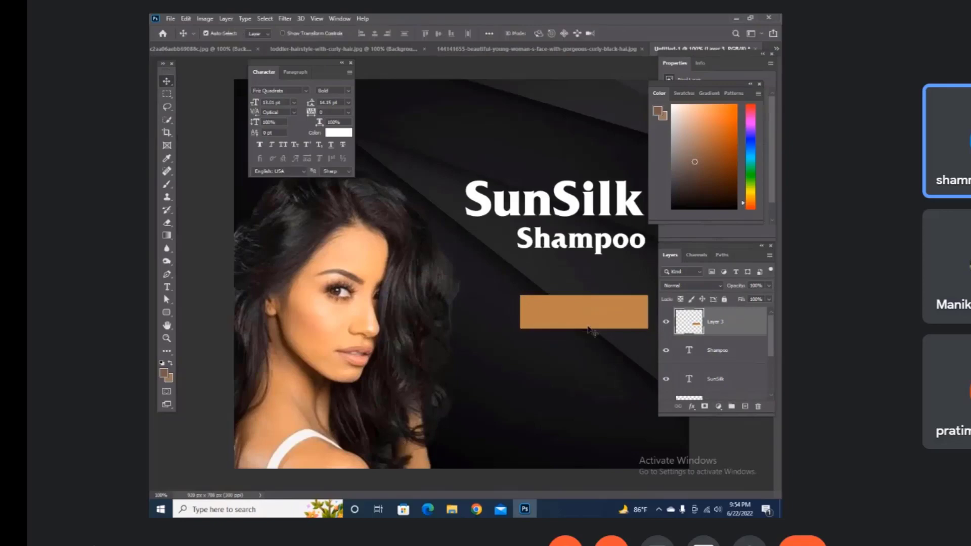
{"action": "key", "text": "Left"}
{"action": "key", "text": "Left"}
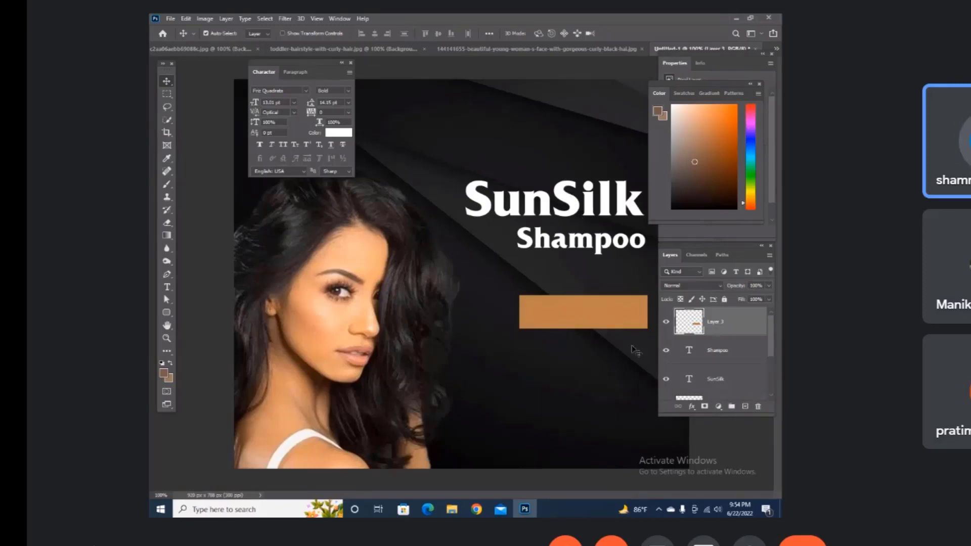
Move the SunSilk, Shampoo and tan bar layers down together.
{"action": "left_click", "coordinate": [550, 244]}
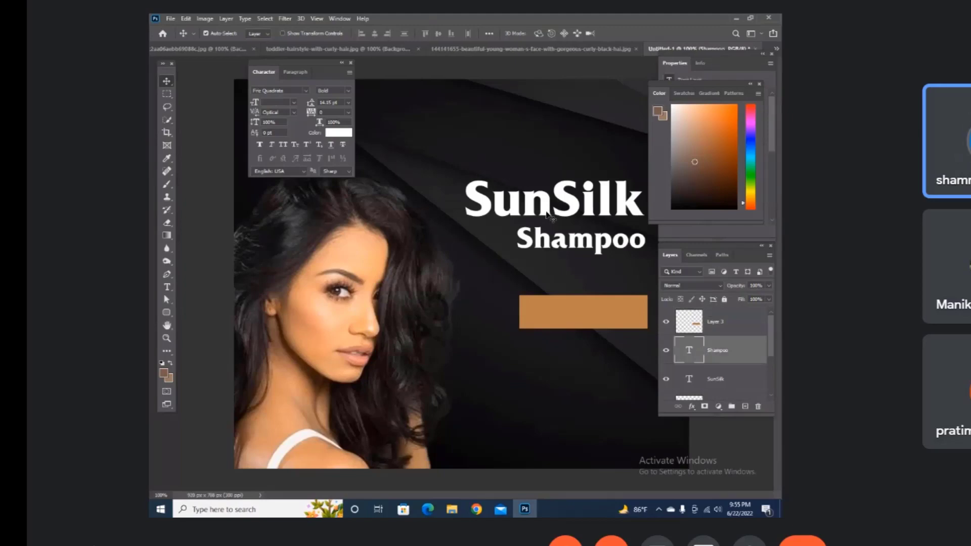
{"action": "left_click", "coordinate": [548, 215], "text": "shift"}
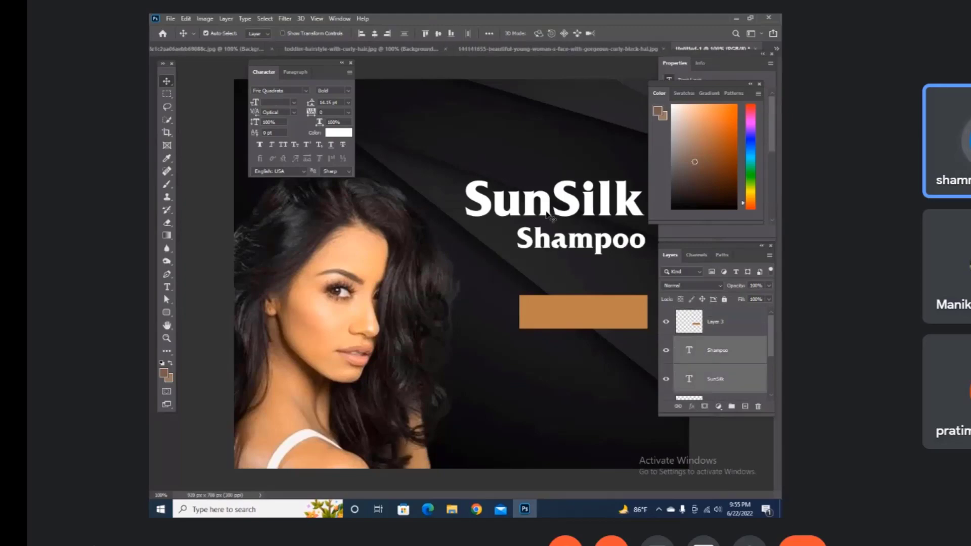
{"action": "left_click", "coordinate": [574, 324], "text": "shift"}
{"action": "key", "text": "shift+Down"}
{"action": "key", "text": "shift+Down"}
{"action": "key", "text": "shift+Down"}
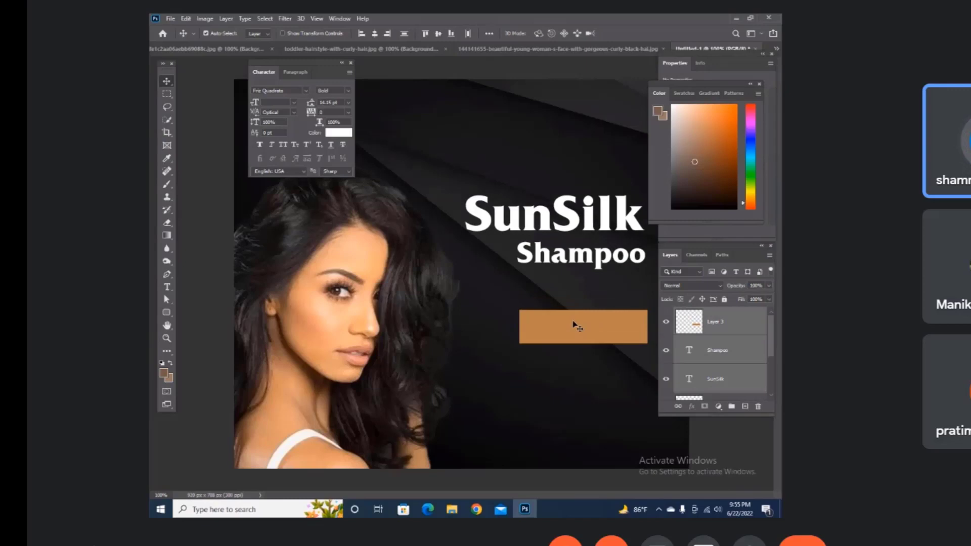
{"action": "key", "text": "Down"}
{"action": "key", "text": "Down"}
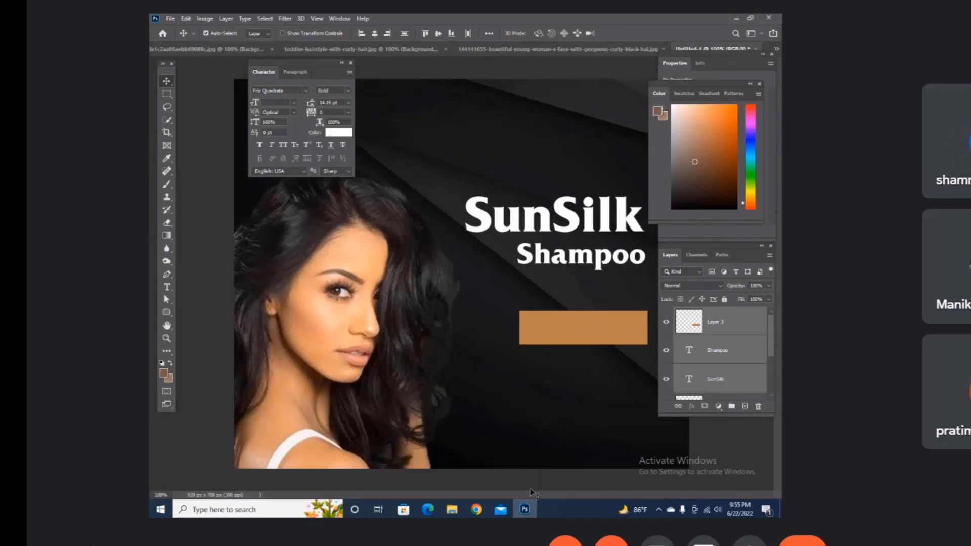
{"action": "left_click", "coordinate": [563, 260]}
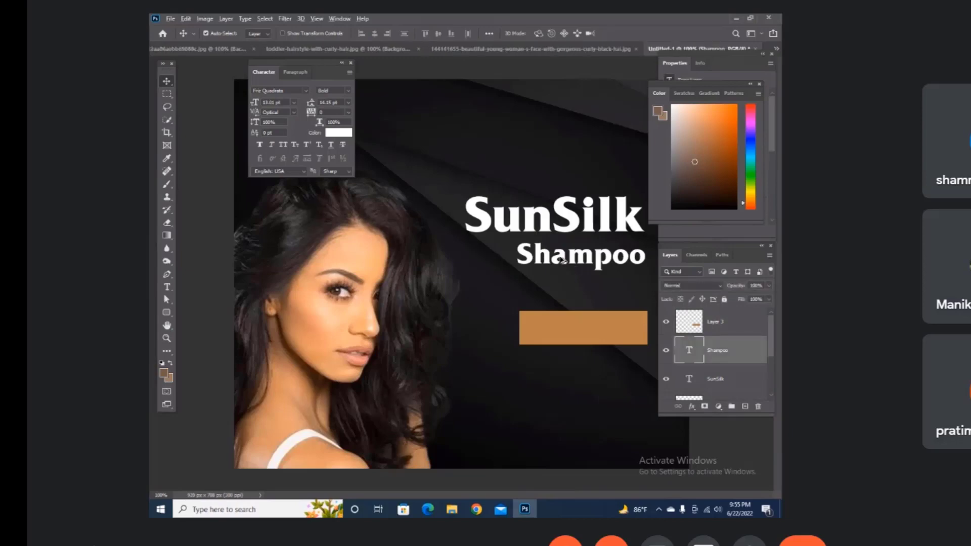
Copy the Shampoo line above SunSilk and retype the copy as '30% Discount'.
{"action": "left_click_drag", "start_coordinate": [560, 257], "coordinate": [560, 177]}
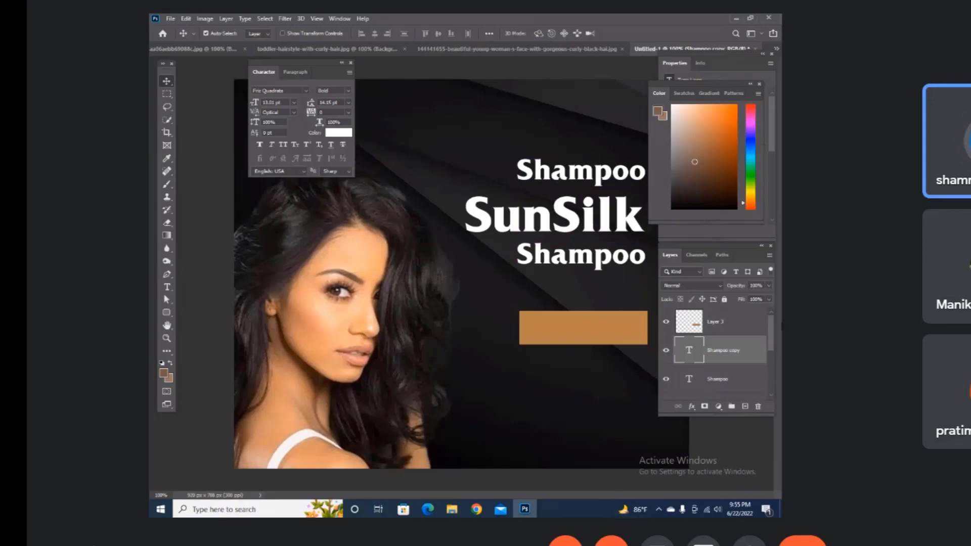
{"action": "double_click", "coordinate": [689, 350]}
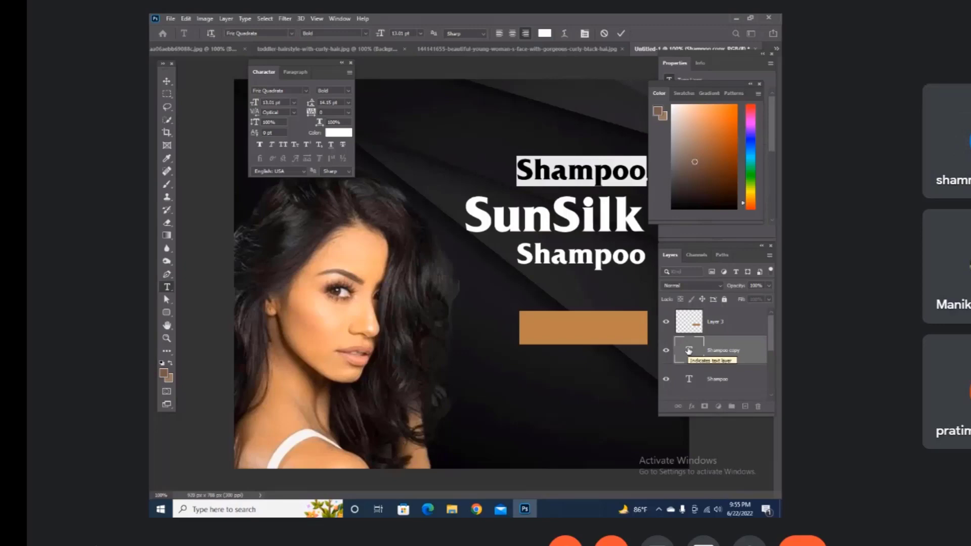
{"action": "type", "text": "30"}
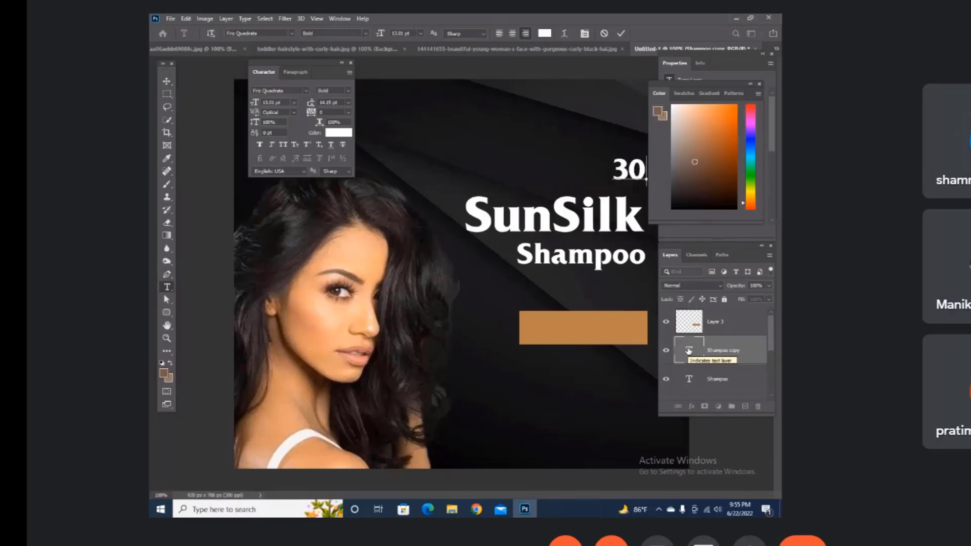
{"action": "type", "text": "%"}
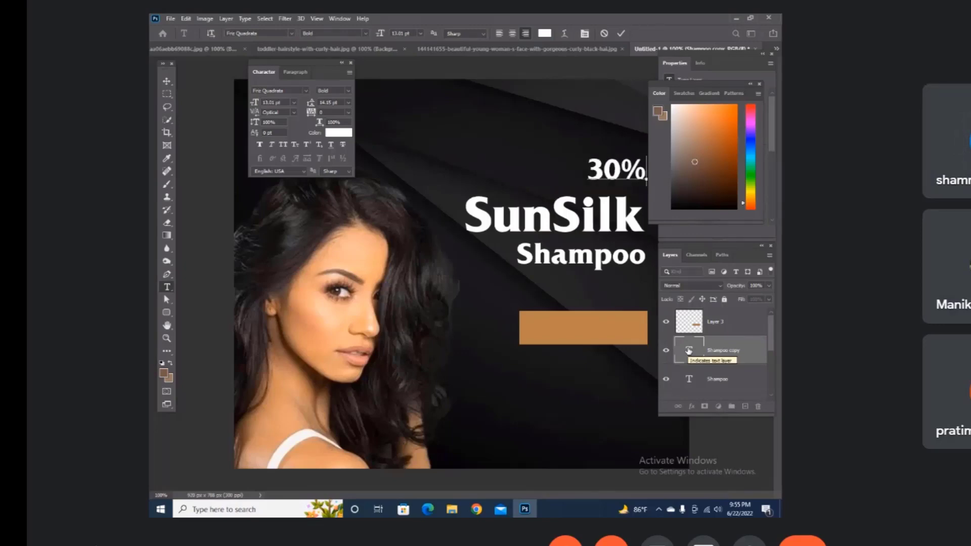
{"action": "type", "text": " Disc"}
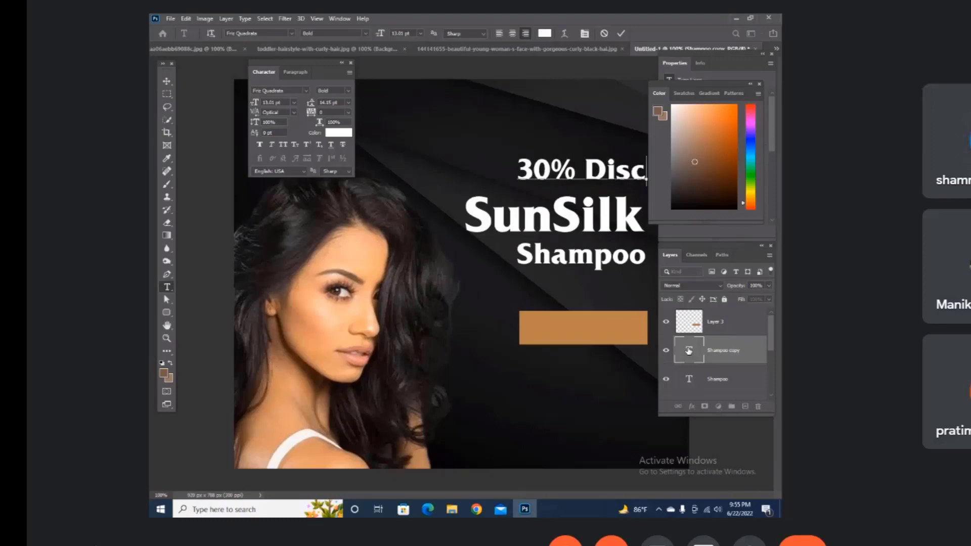
{"action": "type", "text": "ount"}
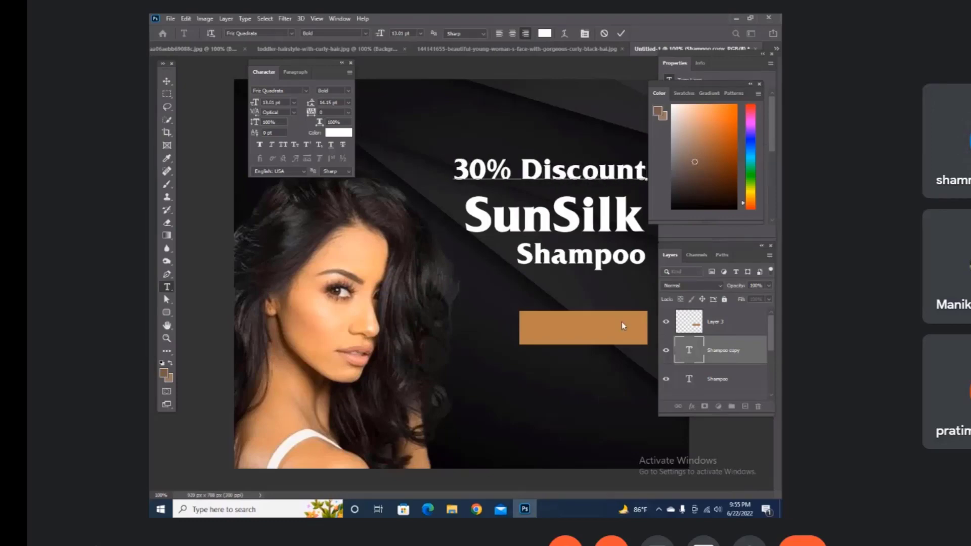
{"action": "left_click", "coordinate": [621, 33]}
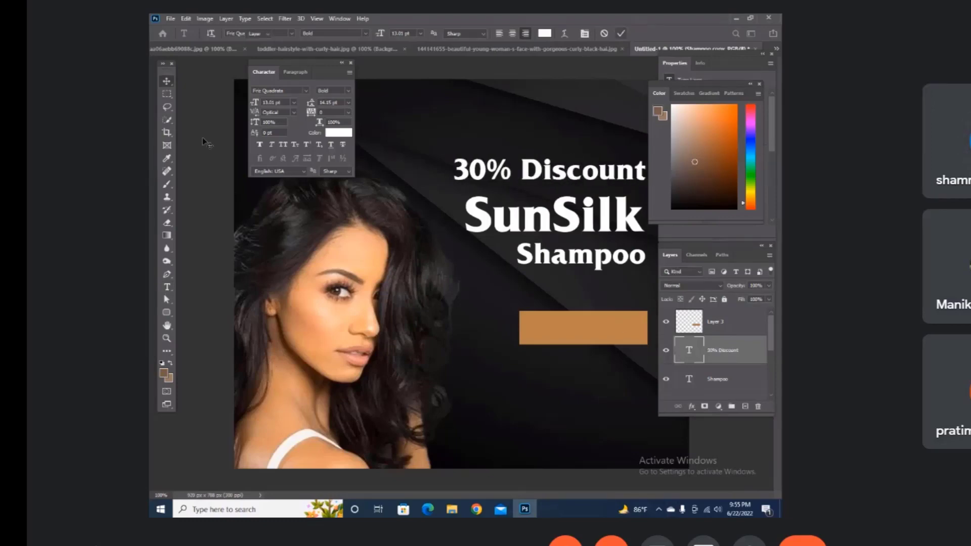
{"action": "key", "text": "v"}
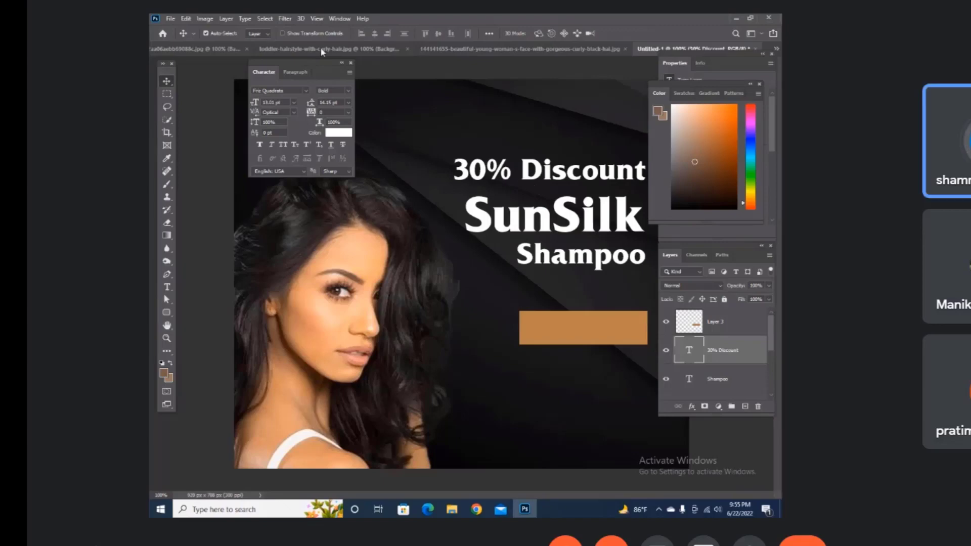
Reposition the 30% Discount line above the SunSilk title.
{"action": "left_click_drag", "start_coordinate": [300, 68], "coordinate": [475, 51]}
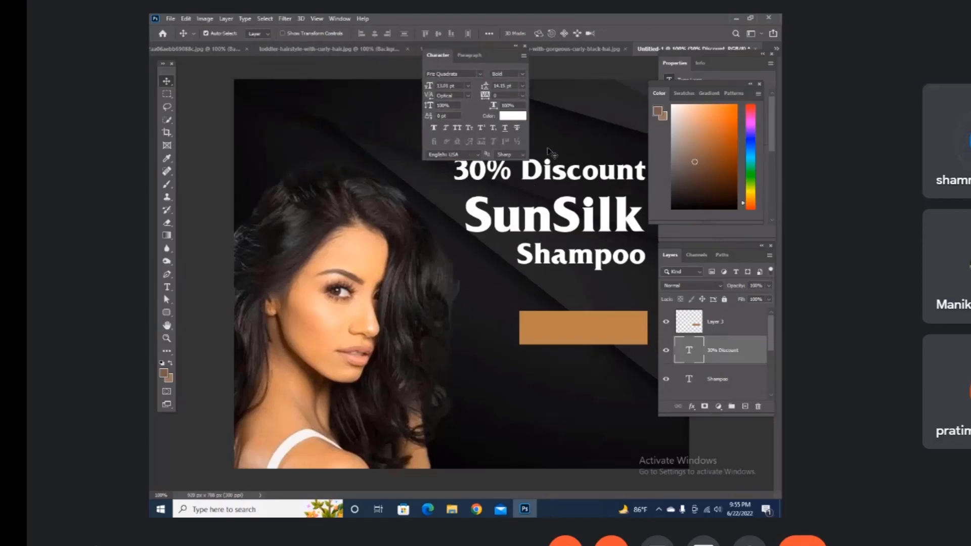
{"action": "left_click_drag", "start_coordinate": [538, 178], "coordinate": [461, 172]}
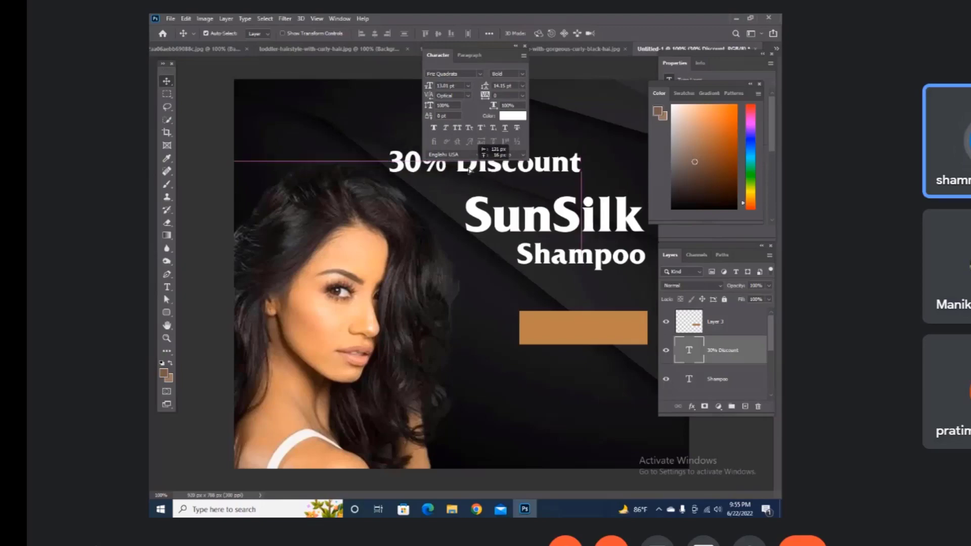
{"action": "left_click_drag", "start_coordinate": [460, 172], "coordinate": [482, 169]}
{"action": "mouse_move", "coordinate": [503, 56]}
{"action": "left_mouse_down"}
{"action": "mouse_move", "coordinate": [700, 120]}
{"action": "mouse_move", "coordinate": [712, 134]}
{"action": "left_mouse_up"}
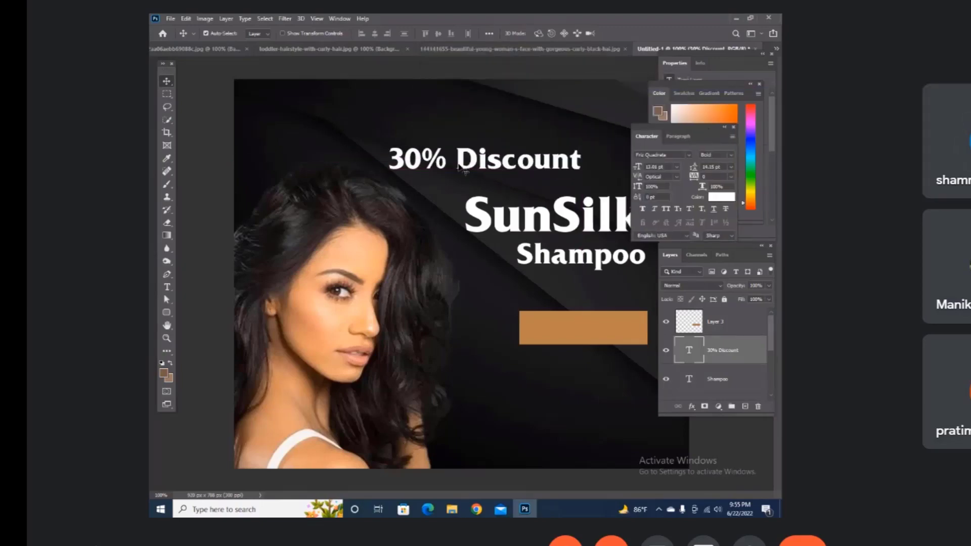
{"action": "left_click_drag", "start_coordinate": [463, 170], "coordinate": [448, 148]}
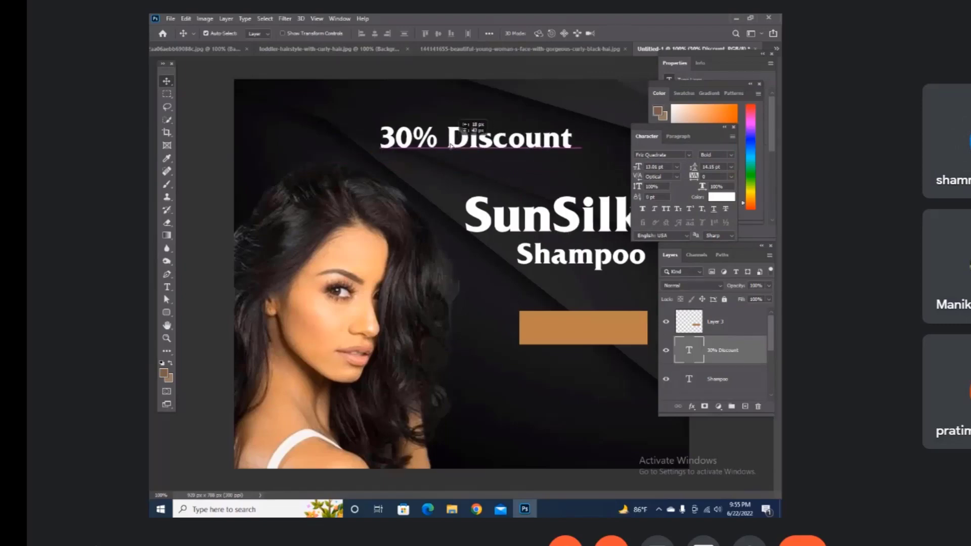
{"action": "key", "text": "ctrl+minus"}
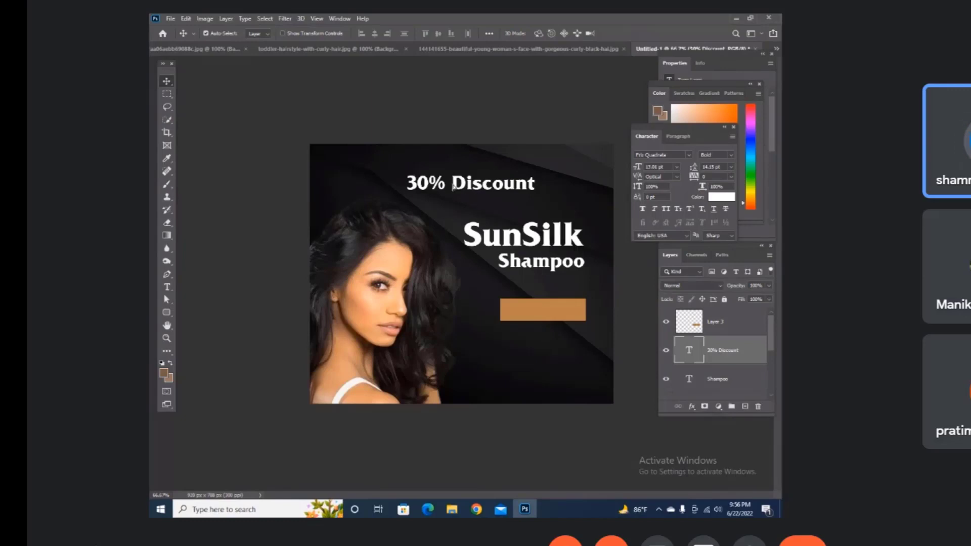
{"action": "left_click_drag", "start_coordinate": [455, 190], "coordinate": [446, 186]}
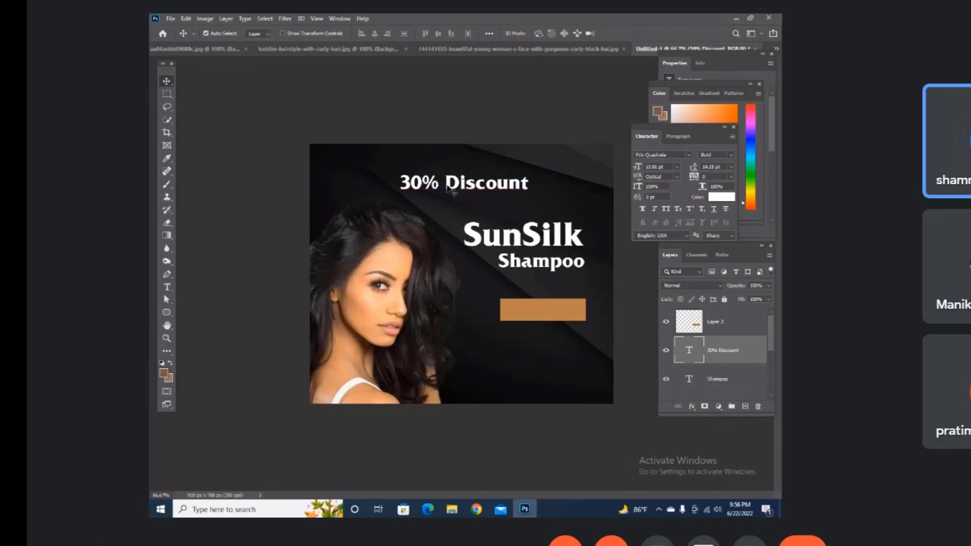
Keep the tan bar below Shampoo, align 30% Discount above SunSilk, and select 'Discount'.
{"action": "left_click", "coordinate": [532, 314]}
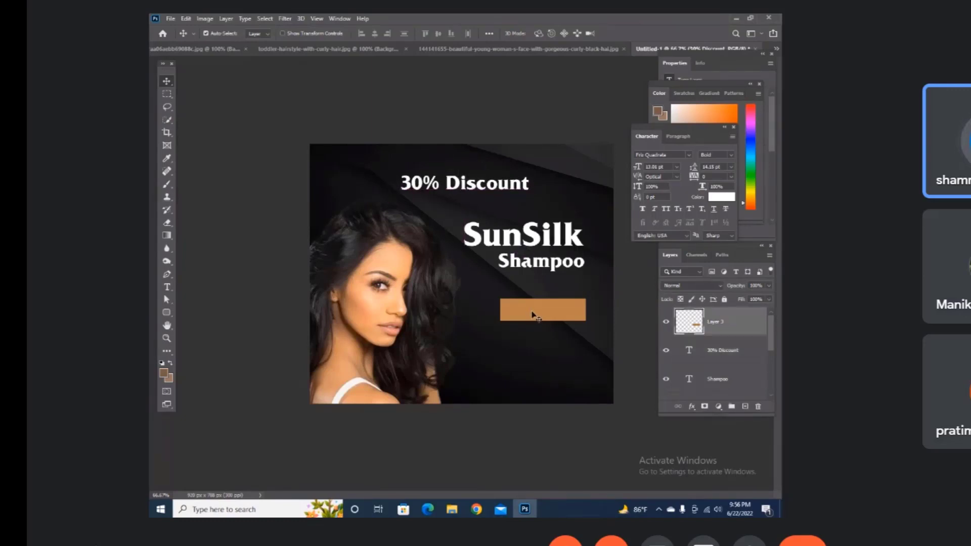
{"action": "left_click_drag", "start_coordinate": [532, 315], "coordinate": [466, 183]}
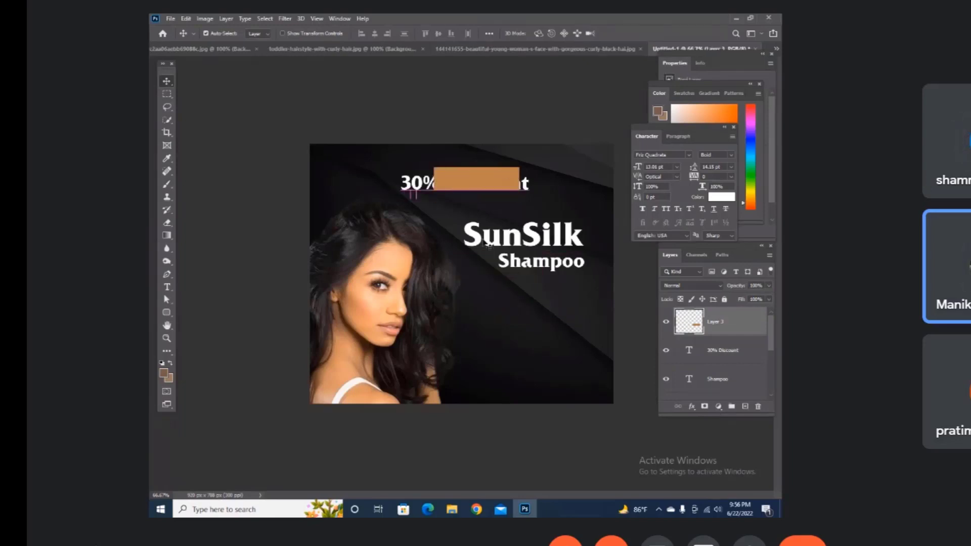
{"action": "key", "text": "ctrl+z"}
{"action": "left_click_drag", "start_coordinate": [454, 191], "coordinate": [517, 211]}
{"action": "left_click", "coordinate": [167, 286]}
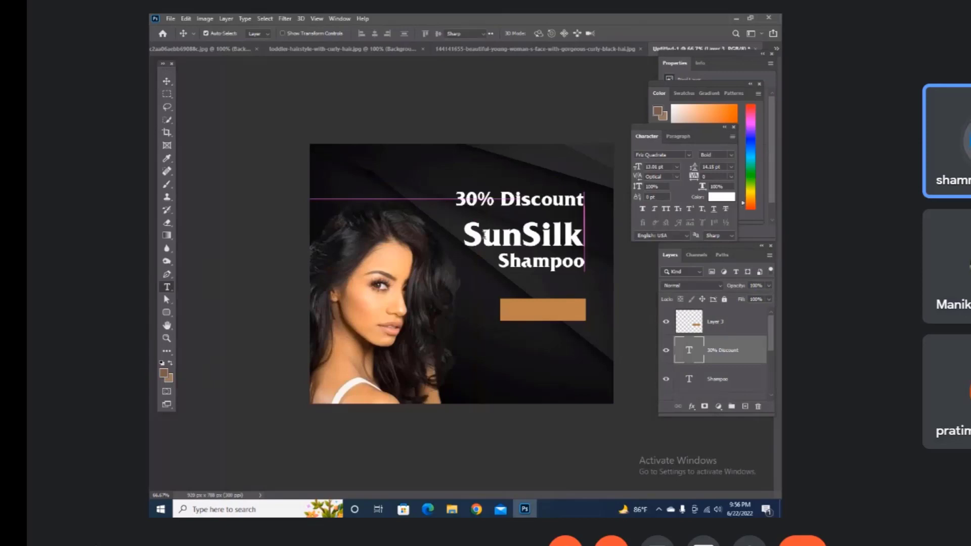
{"action": "left_click_drag", "start_coordinate": [503, 204], "coordinate": [586, 205]}
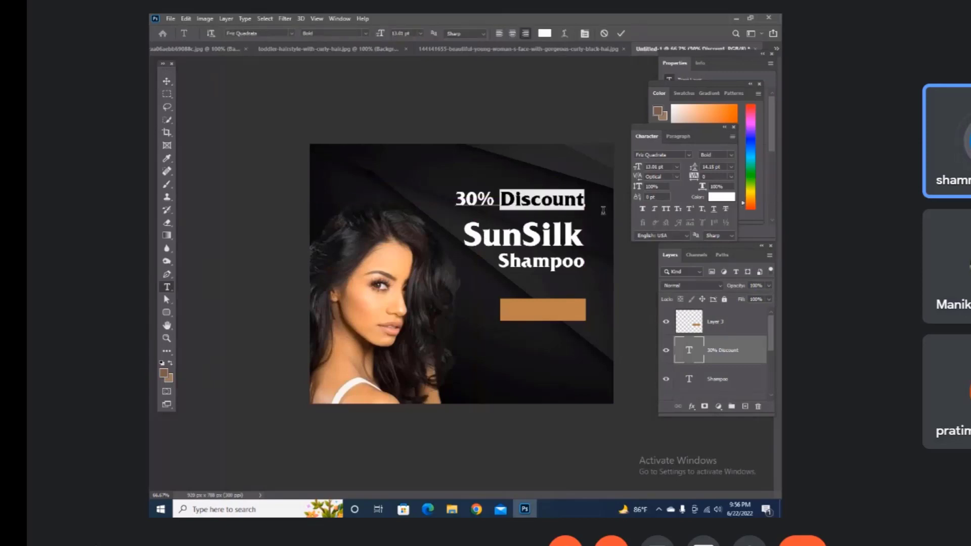
Change the heading to read '30% Off' and nudge it down slightly.
{"action": "type", "text": "OFF"}
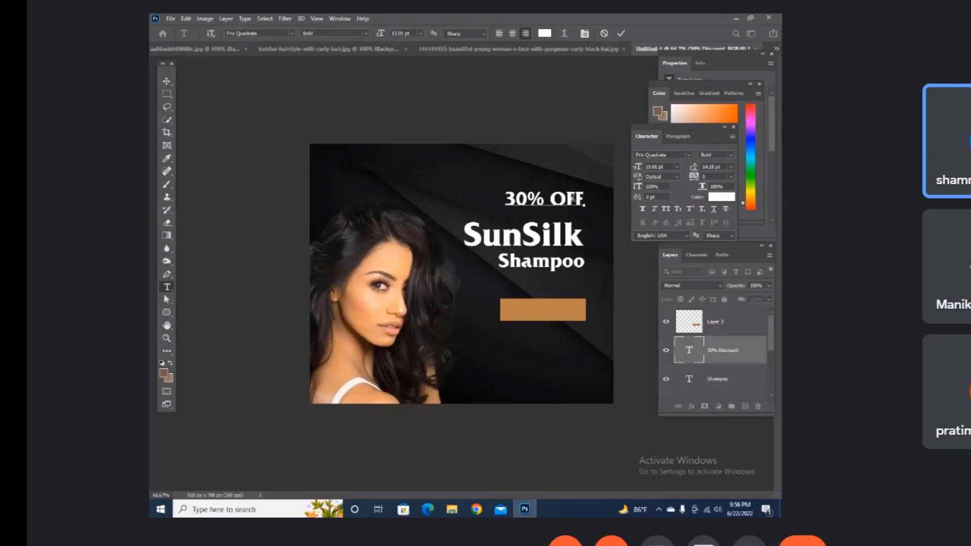
{"action": "left_click_drag", "start_coordinate": [565, 199], "coordinate": [613, 202]}
{"action": "type", "text": "ff"}
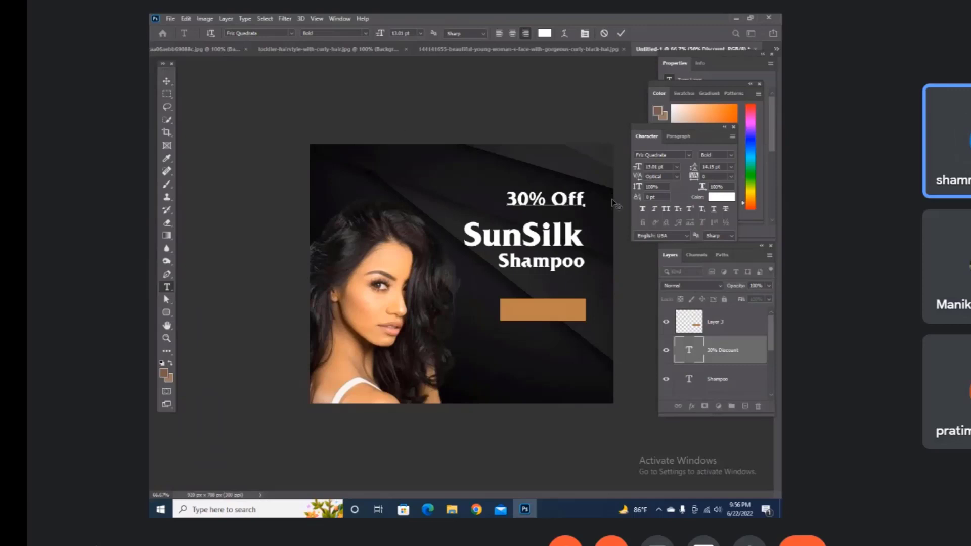
{"action": "left_click", "coordinate": [164, 82]}
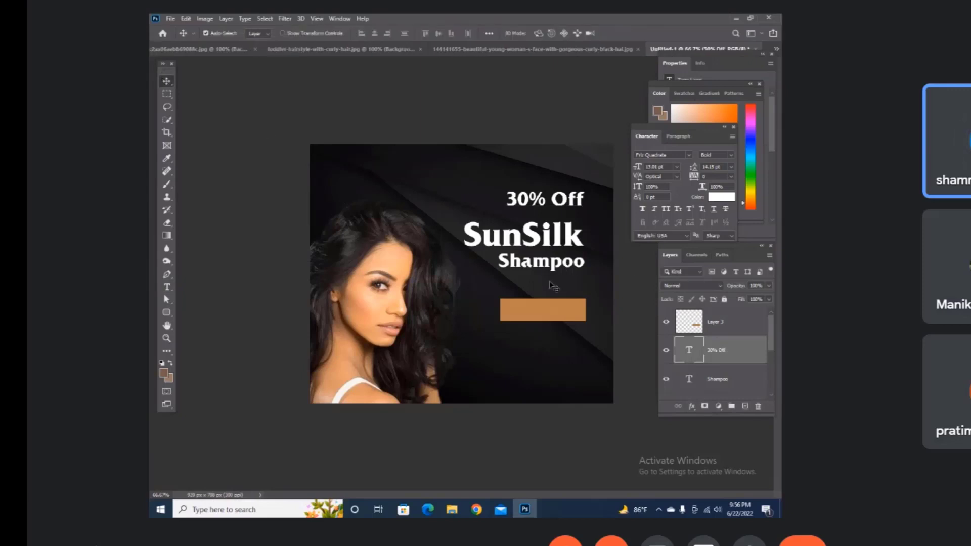
{"action": "key", "text": "Down"}
{"action": "key", "text": "Down"}
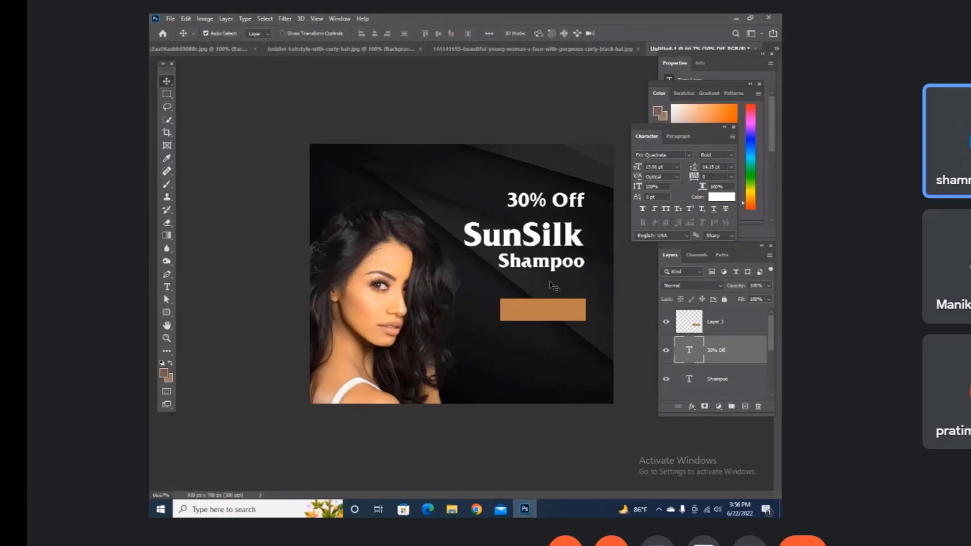
{"action": "key", "text": "Down"}
{"action": "key", "text": "Down"}
{"action": "key", "text": "Down"}
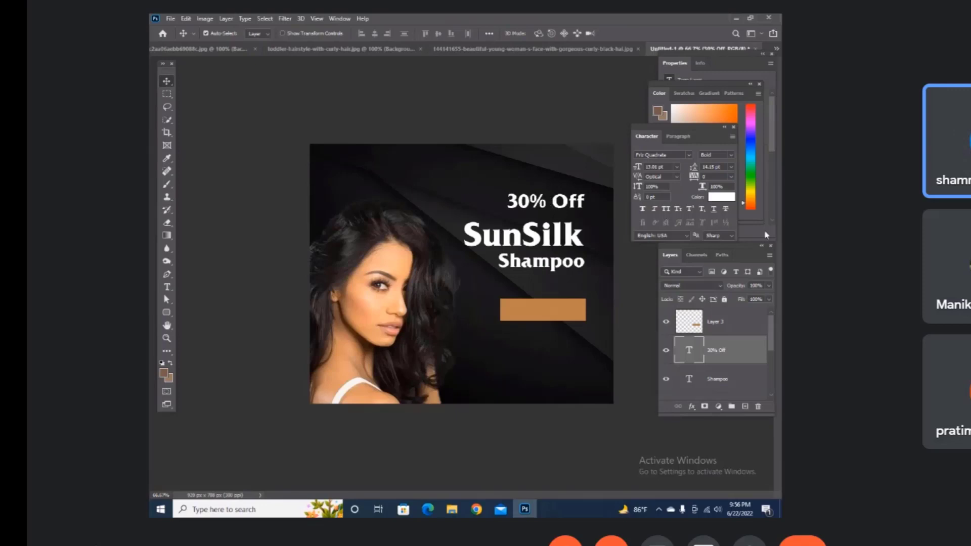
Colour '30% Off' with the rectangle's tan (b17f4f) and settle it just above SunSilk.
{"action": "left_click", "coordinate": [722, 198]}
{"action": "left_click", "coordinate": [554, 305]}
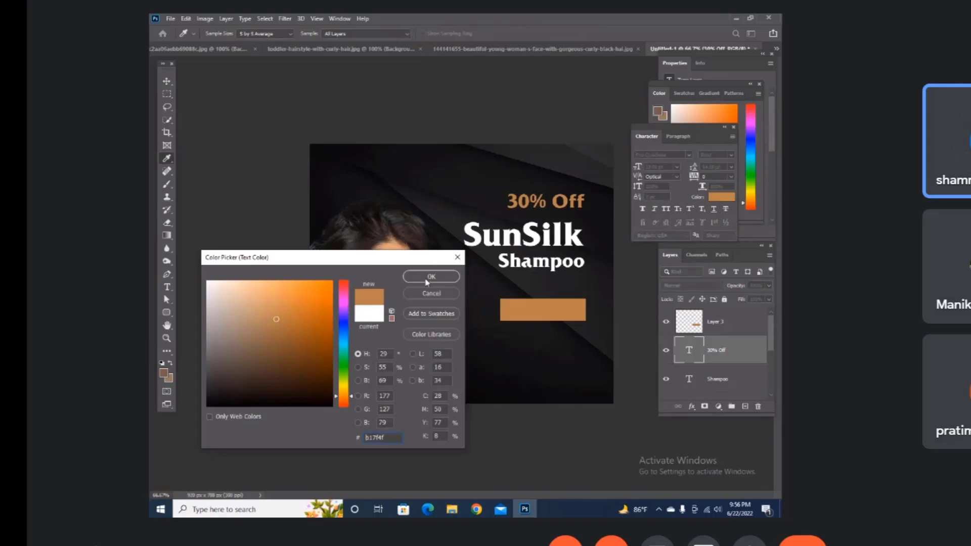
{"action": "left_click", "coordinate": [430, 277]}
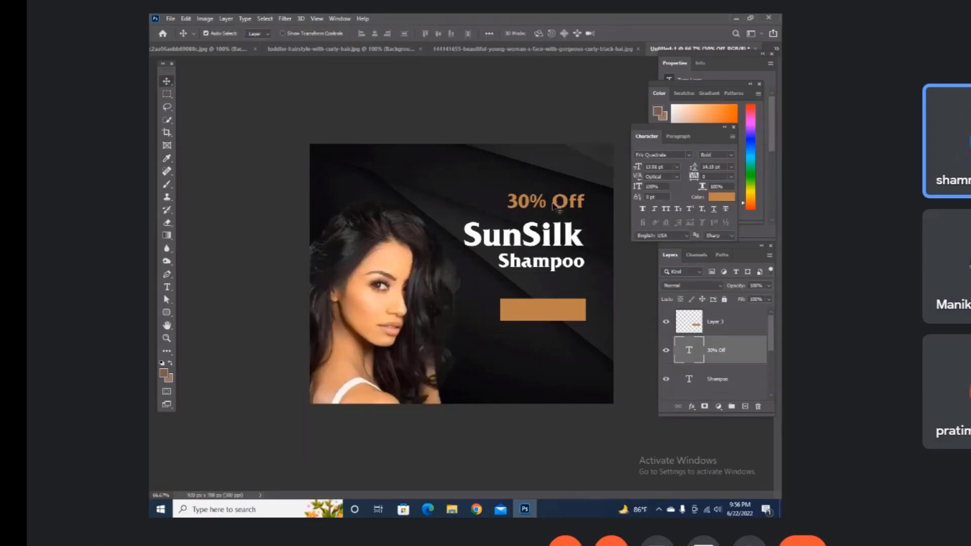
{"action": "left_click_drag", "start_coordinate": [555, 204], "coordinate": [557, 211]}
{"action": "key", "text": "Up"}
{"action": "key", "text": "Up"}
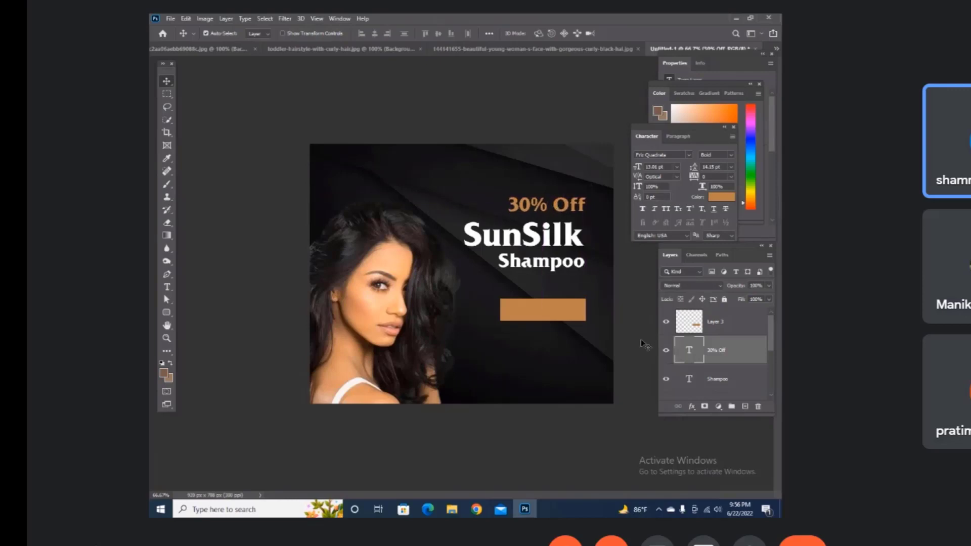
{"action": "key", "text": "Up"}
{"action": "key", "text": "Up"}
{"action": "key", "text": "Up"}
{"action": "key", "text": "Up"}
{"action": "key", "text": "Up"}
{"action": "key", "text": "Up"}
{"action": "key", "text": "Up"}
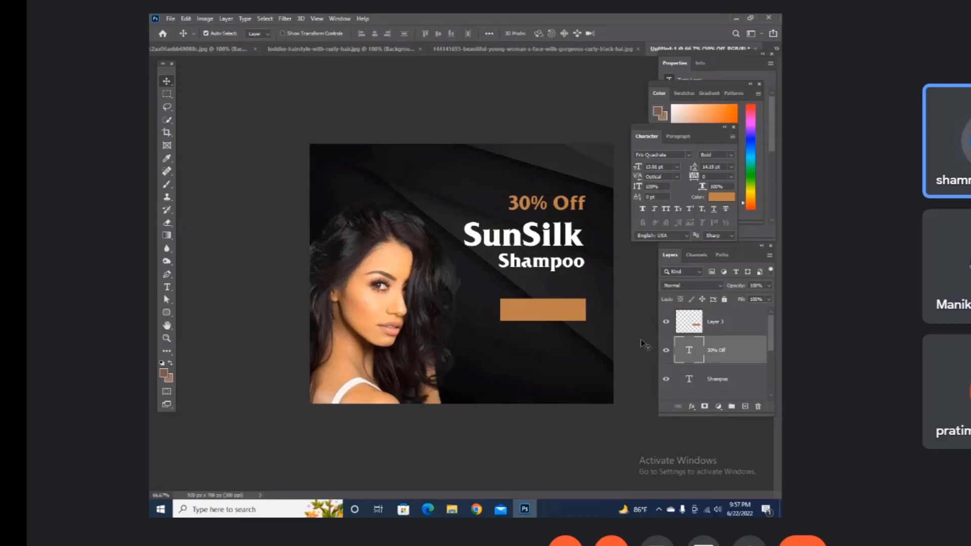
{"action": "mouse_move", "coordinate": [476, 508]}
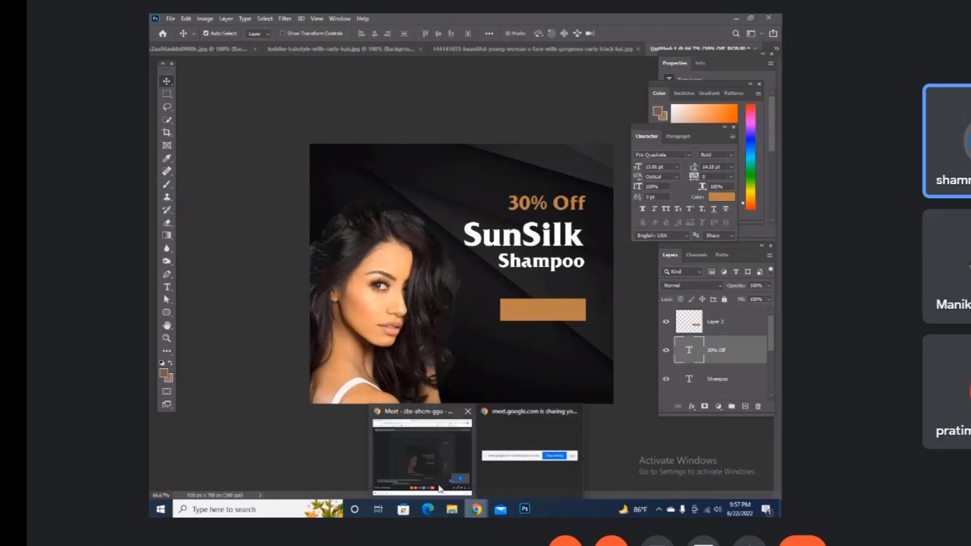
Search Google for 'sunsilk sampoo images' in a new Chrome tab.
{"action": "left_click", "coordinate": [439, 489]}
{"action": "left_click", "coordinate": [520, 21]}
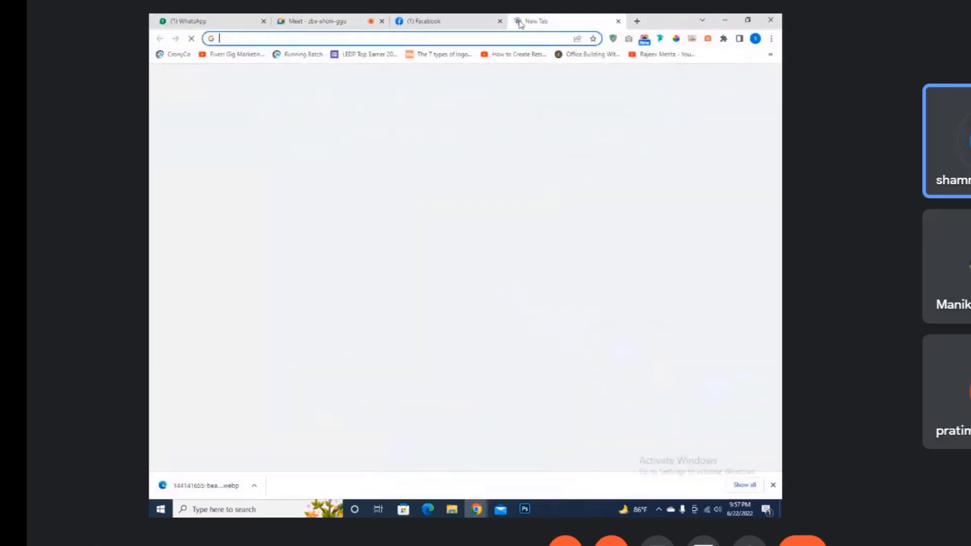
{"action": "type", "text": "sunsi"}
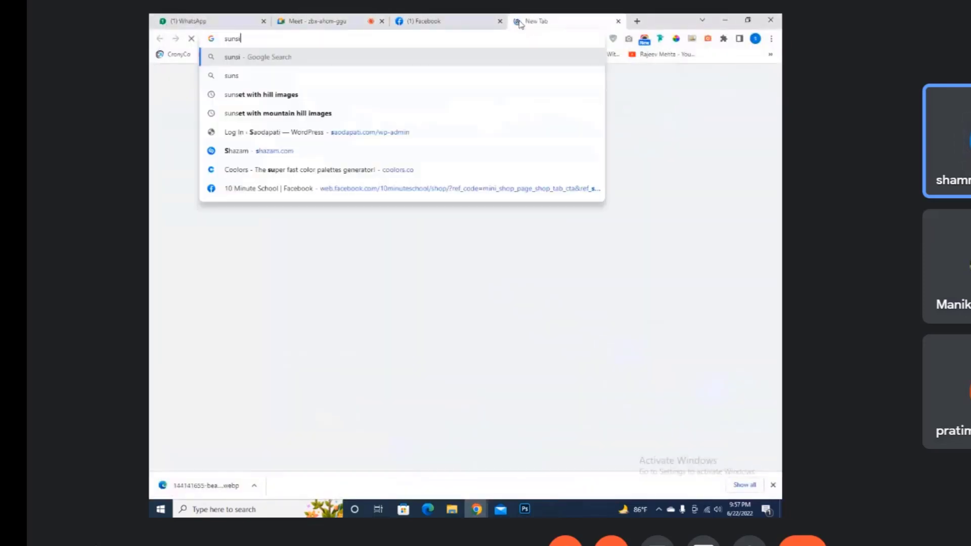
{"action": "type", "text": "lk sampo"}
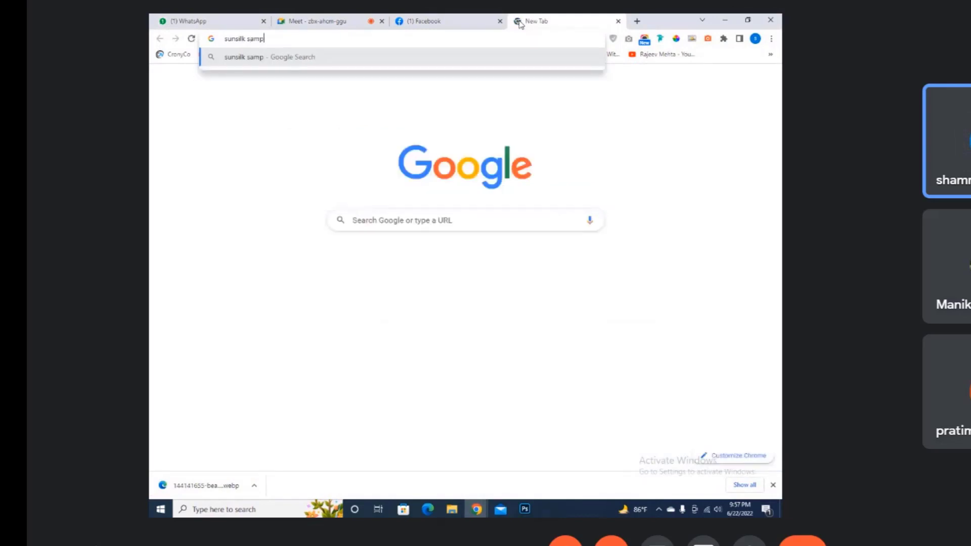
{"action": "type", "text": "o images"}
{"action": "key", "text": "Return"}
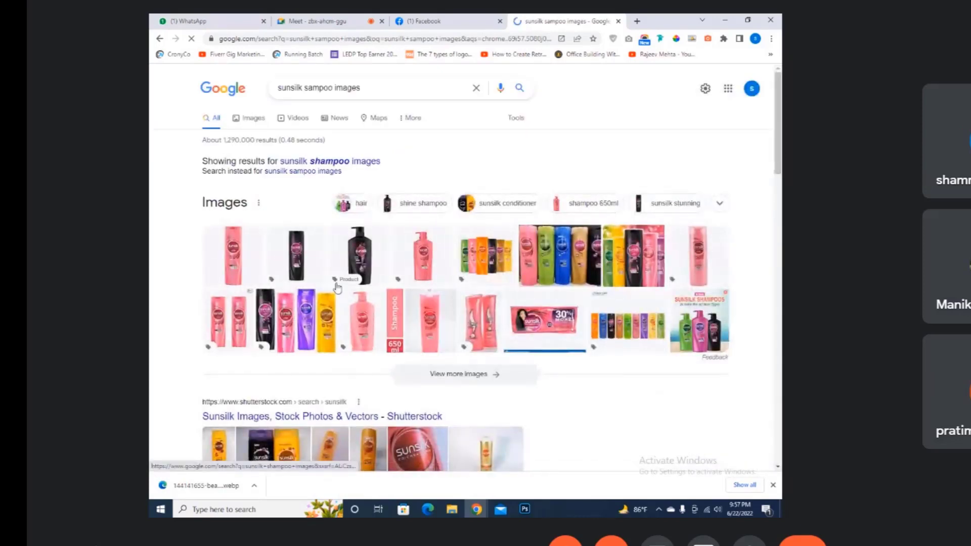
Switch to Images results and scroll through the SunSilk bottle photos.
{"action": "left_click", "coordinate": [247, 123]}
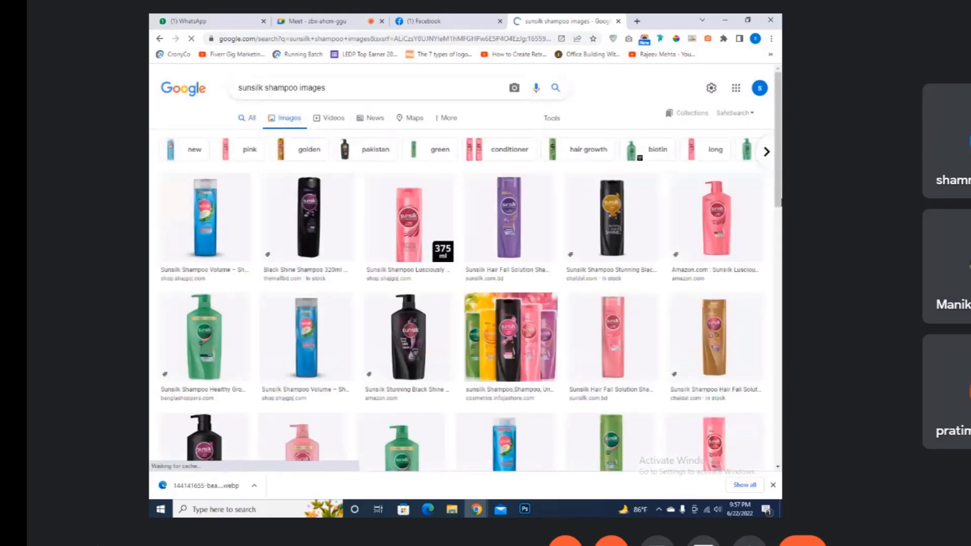
{"action": "scroll", "coordinate": [305, 438], "scroll_direction": "down", "scroll_amount": 1}
{"action": "scroll", "coordinate": [299, 433], "scroll_direction": "down", "scroll_amount": 4}
{"action": "scroll", "coordinate": [354, 425], "scroll_direction": "down", "scroll_amount": 4}
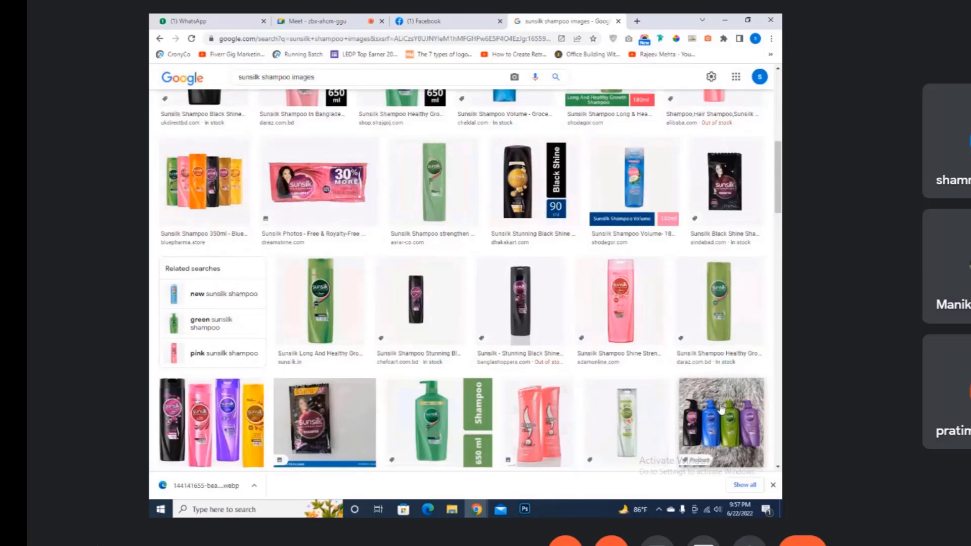
{"action": "scroll", "coordinate": [721, 408], "scroll_direction": "up", "scroll_amount": 10}
{"action": "scroll", "coordinate": [721, 409], "scroll_direction": "up", "scroll_amount": 1}
{"action": "scroll", "coordinate": [721, 408], "scroll_direction": "up", "scroll_amount": 1}
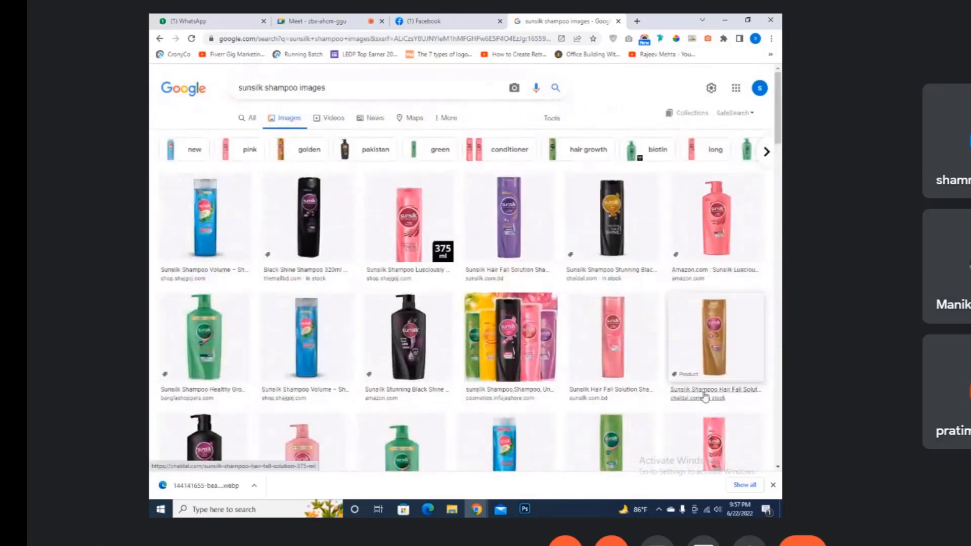
{"action": "scroll", "coordinate": [263, 395], "scroll_direction": "down", "scroll_amount": 1}
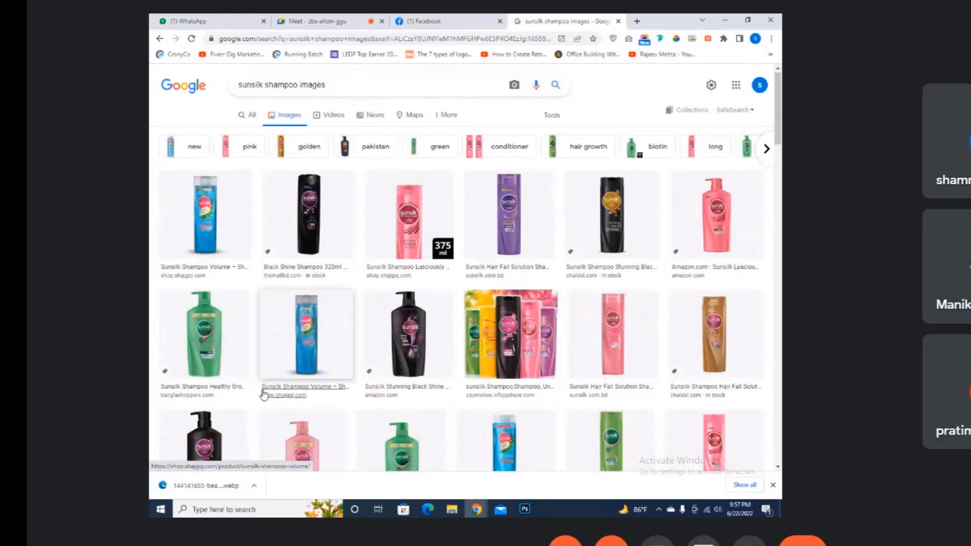
{"action": "scroll", "coordinate": [263, 394], "scroll_direction": "down", "scroll_amount": 5}
{"action": "scroll", "coordinate": [555, 349], "scroll_direction": "down", "scroll_amount": 5}
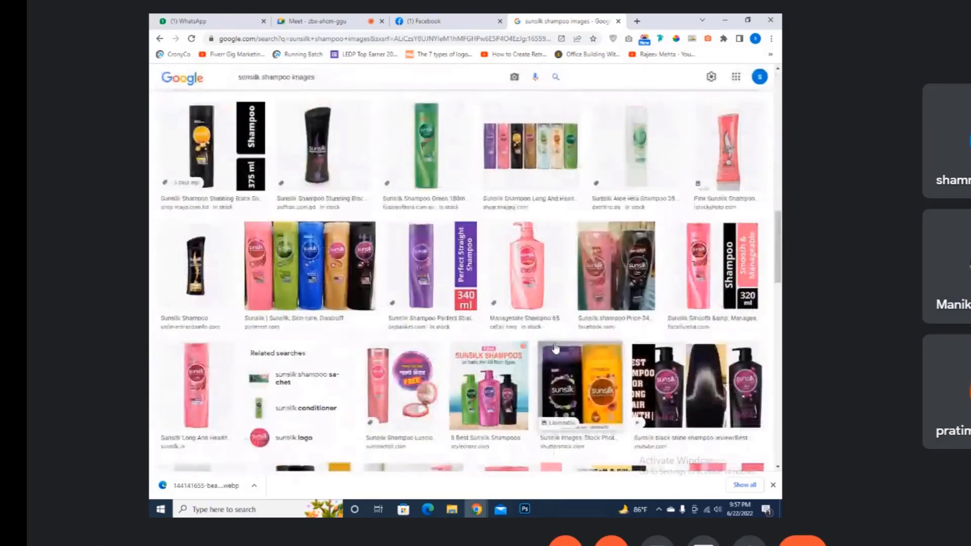
Preview the Stunning Black Shine 90ml bottle and browse its related images.
{"action": "left_click", "coordinate": [329, 142]}
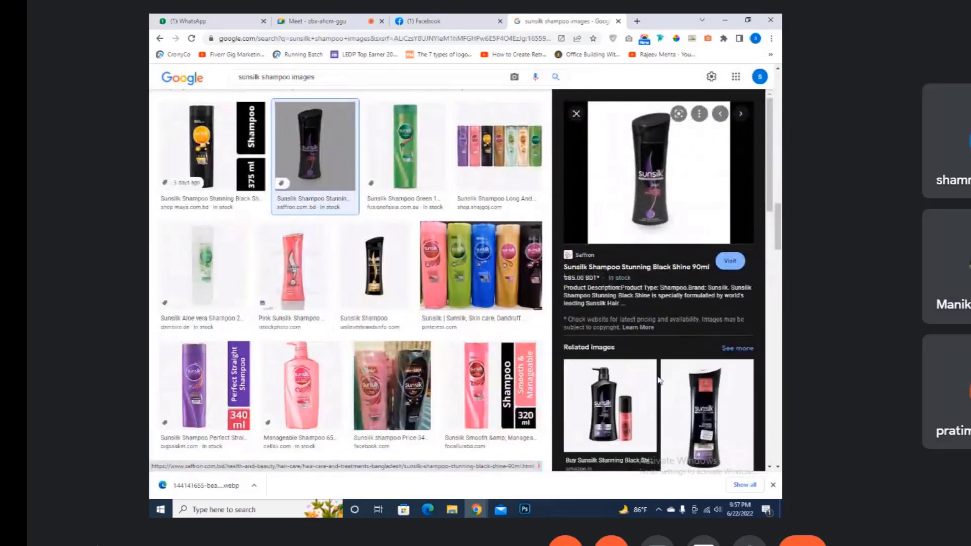
{"action": "scroll", "coordinate": [674, 419], "scroll_direction": "down", "scroll_amount": 2}
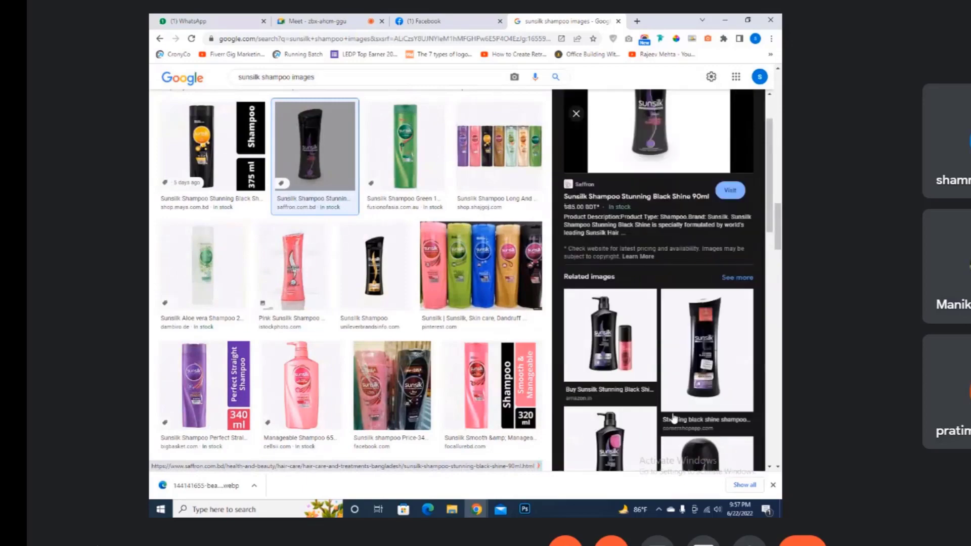
{"action": "scroll", "coordinate": [674, 420], "scroll_direction": "down", "scroll_amount": 5}
{"action": "scroll", "coordinate": [674, 419], "scroll_direction": "down", "scroll_amount": 3}
{"action": "scroll", "coordinate": [283, 384], "scroll_direction": "down", "scroll_amount": 1}
{"action": "scroll", "coordinate": [283, 384], "scroll_direction": "down", "scroll_amount": 4}
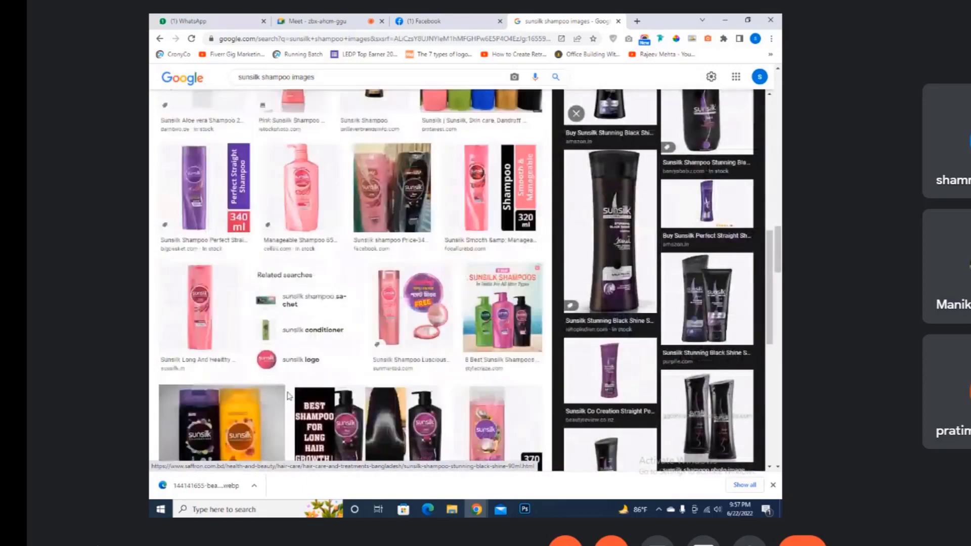
{"action": "scroll", "coordinate": [286, 389], "scroll_direction": "down", "scroll_amount": 5}
{"action": "scroll", "coordinate": [288, 394], "scroll_direction": "down", "scroll_amount": 1}
{"action": "scroll", "coordinate": [288, 395], "scroll_direction": "down", "scroll_amount": 5}
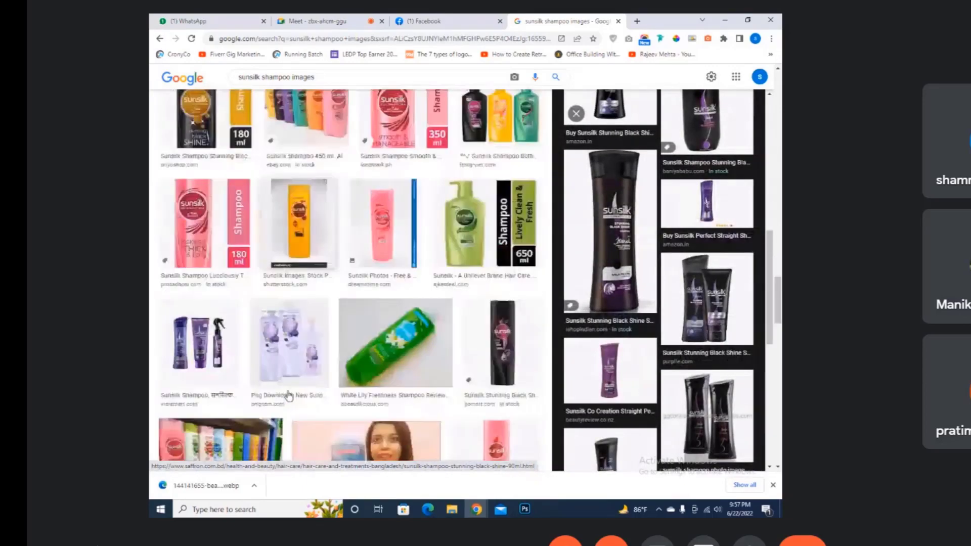
{"action": "scroll", "coordinate": [288, 395], "scroll_direction": "down", "scroll_amount": 4}
{"action": "scroll", "coordinate": [288, 395], "scroll_direction": "down", "scroll_amount": 6}
{"action": "scroll", "coordinate": [279, 403], "scroll_direction": "down", "scroll_amount": 5}
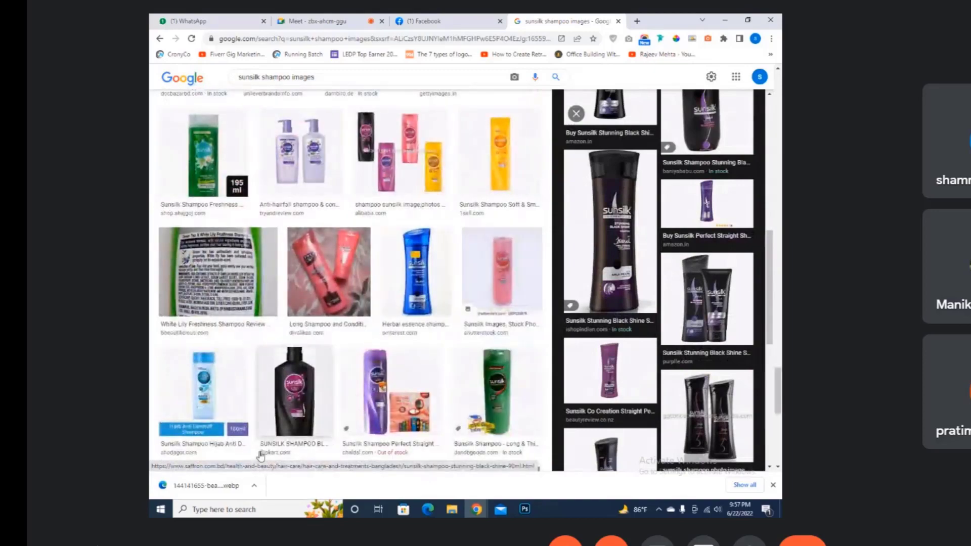
{"action": "scroll", "coordinate": [693, 322], "scroll_direction": "up", "scroll_amount": 5}
Save the 650ml Black Shine bottle-with-spray-can image to Downloads.
{"action": "left_click", "coordinate": [693, 323]}
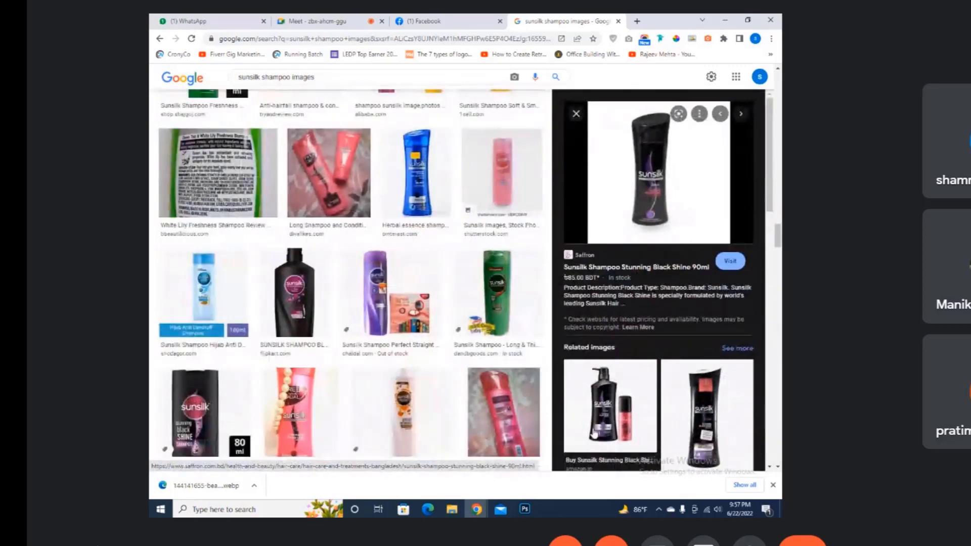
{"action": "left_click", "coordinate": [598, 409]}
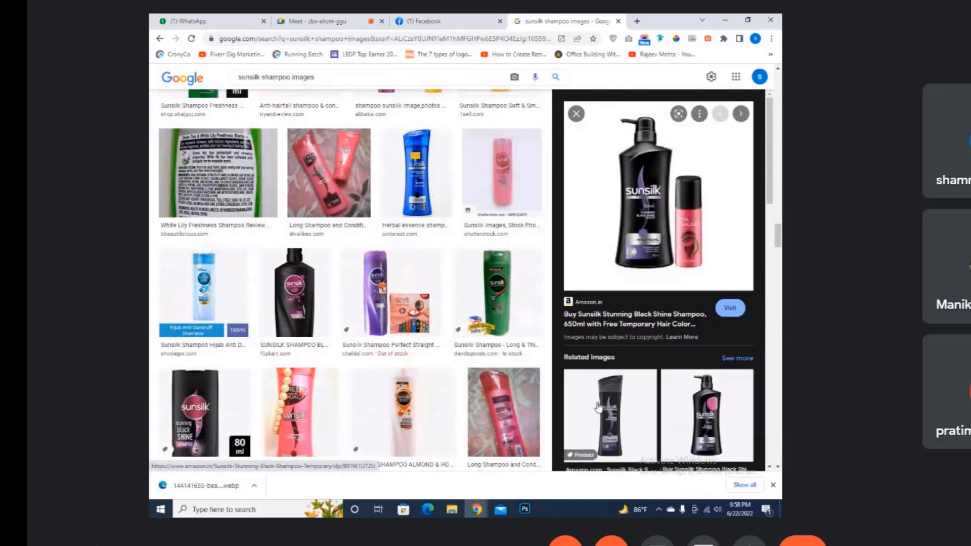
{"action": "right_click", "coordinate": [662, 166]}
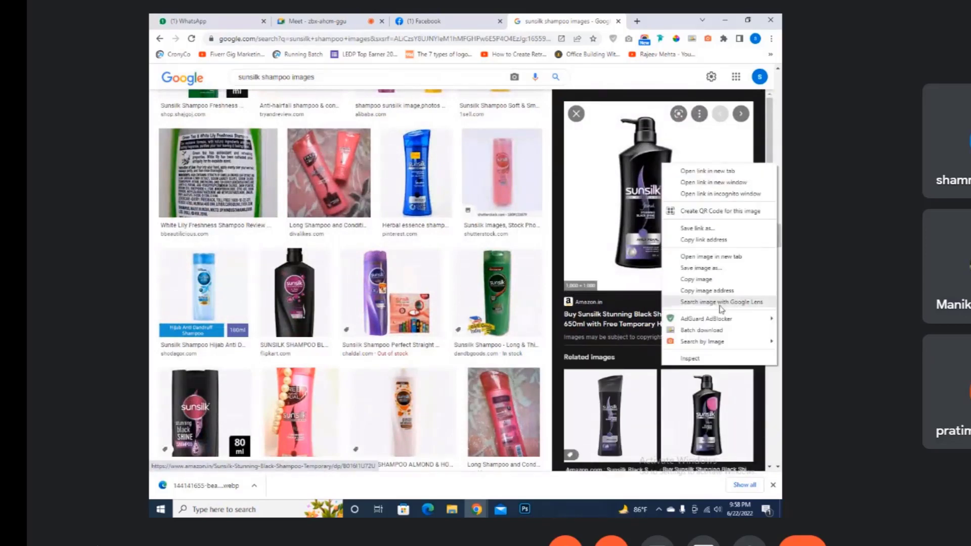
{"action": "left_click", "coordinate": [700, 269]}
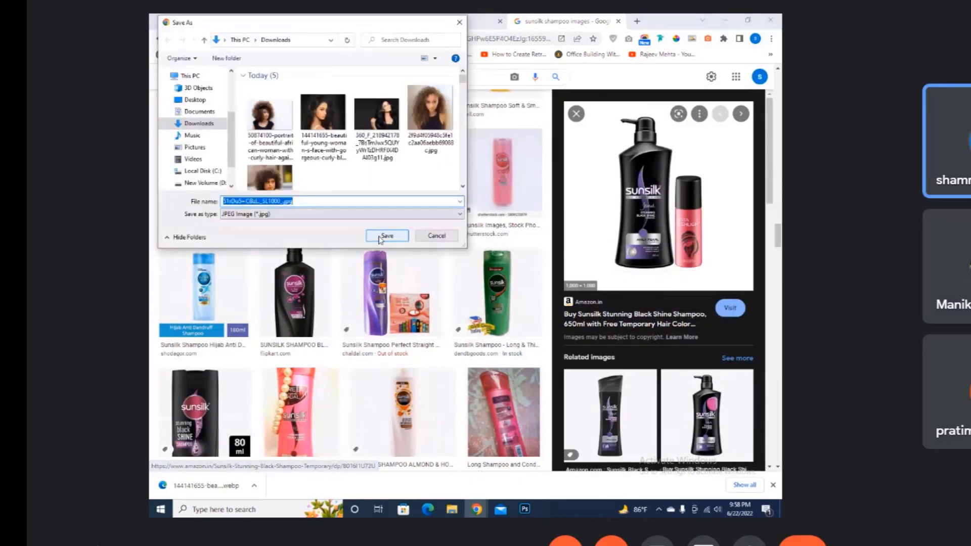
{"action": "left_click", "coordinate": [381, 238]}
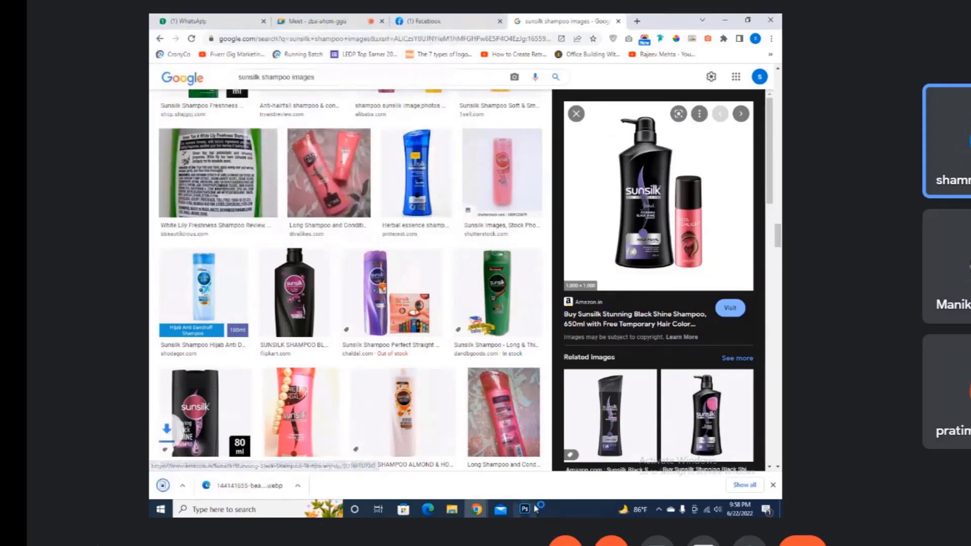
{"action": "left_click", "coordinate": [529, 509]}
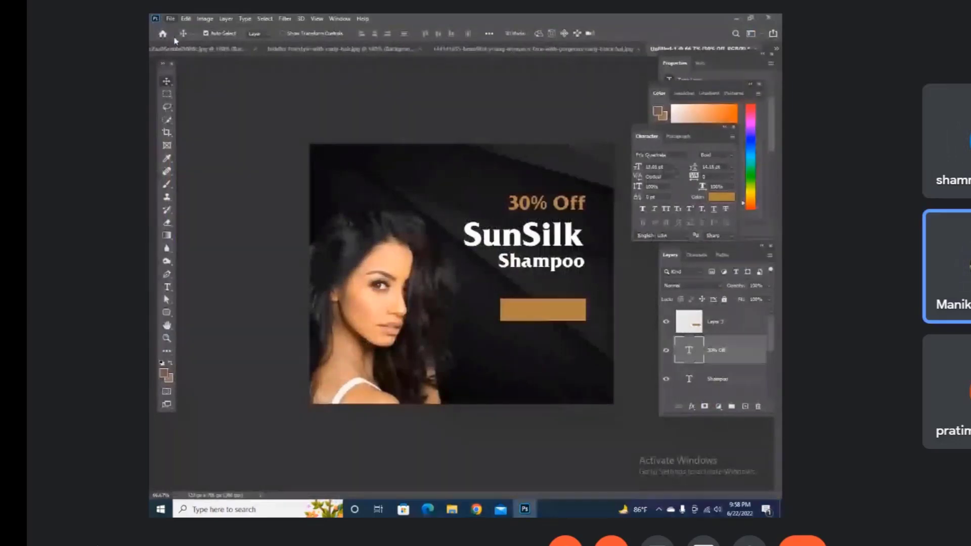
Open the Sunsilk bottles image and Magic Wand-select its white background.
{"action": "key", "text": "ctrl+o"}
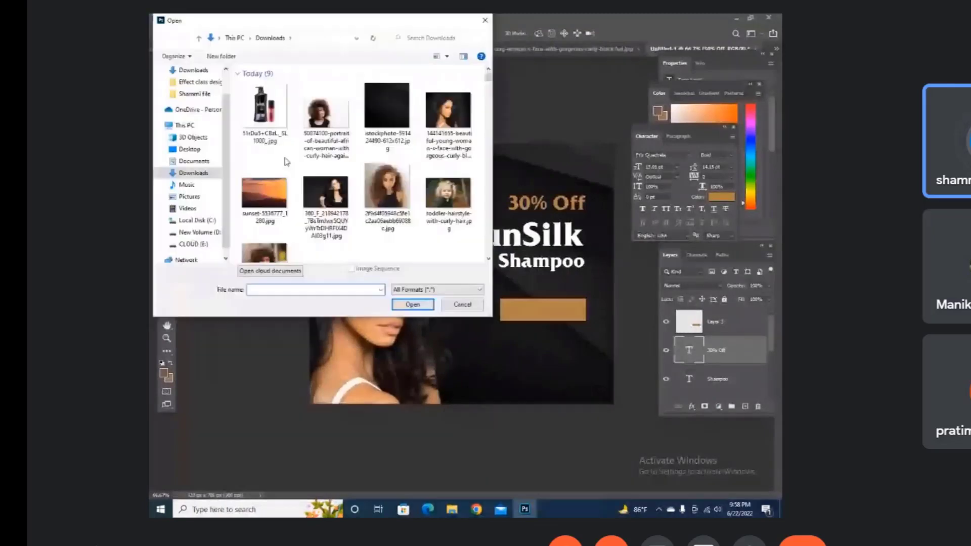
{"action": "double_click", "coordinate": [265, 131]}
{"action": "right_click", "coordinate": [167, 120]}
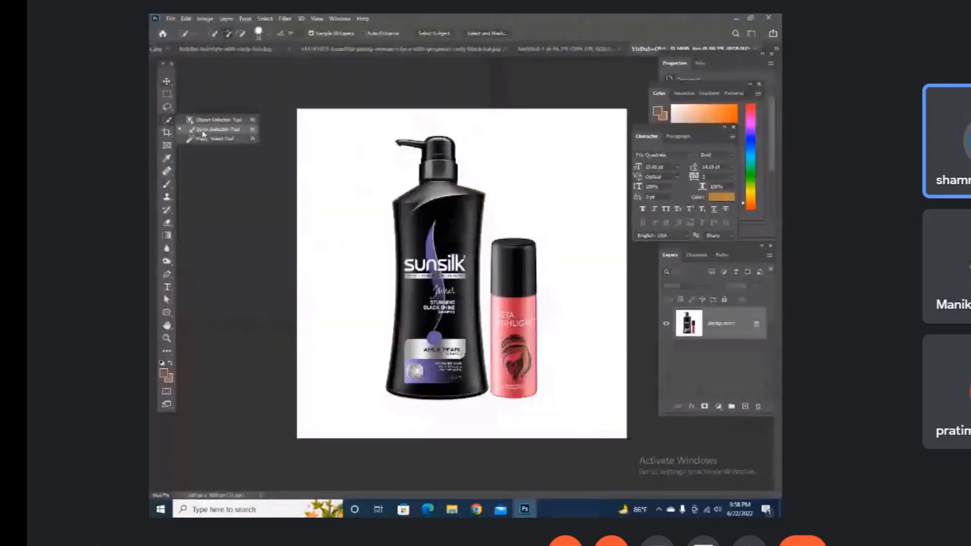
{"action": "left_click", "coordinate": [212, 136]}
{"action": "left_click", "coordinate": [325, 221]}
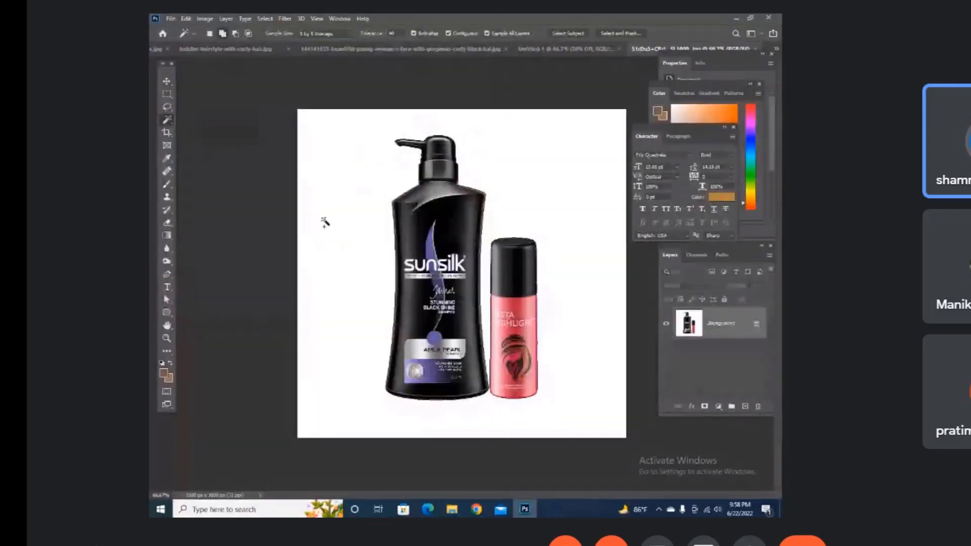
Unlock the Background layer, delete the white background, and deselect.
{"action": "key", "text": "shift+F5"}
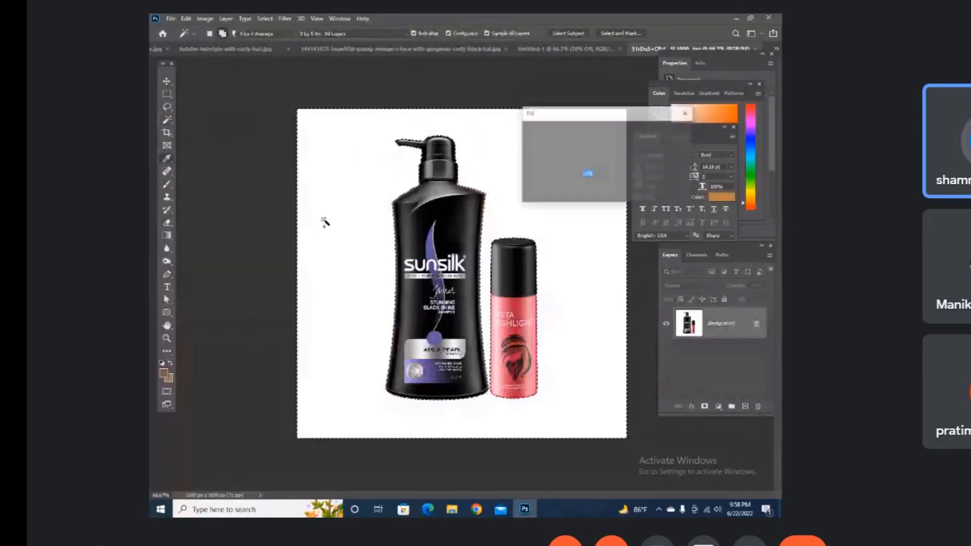
{"action": "key", "text": "Escape"}
{"action": "left_click", "coordinate": [757, 324]}
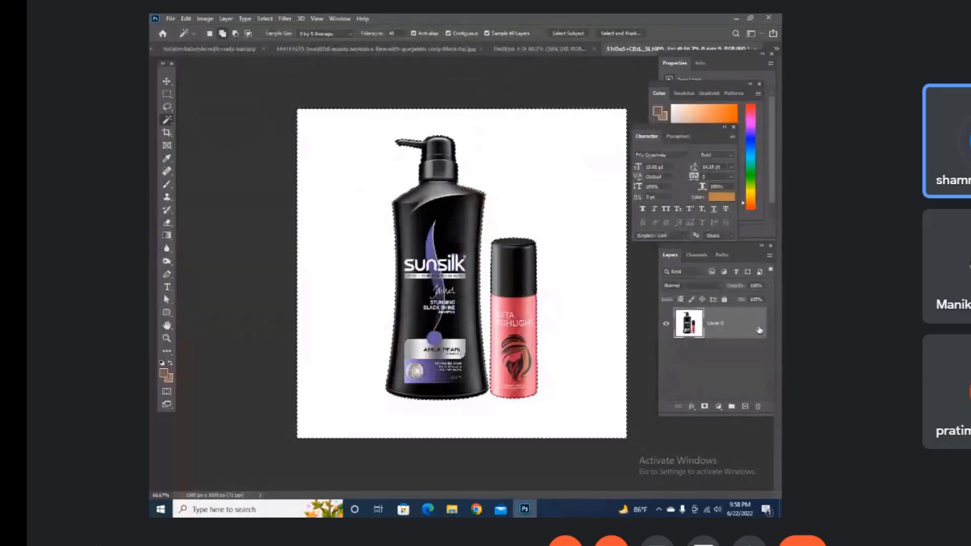
{"action": "key", "text": "Delete"}
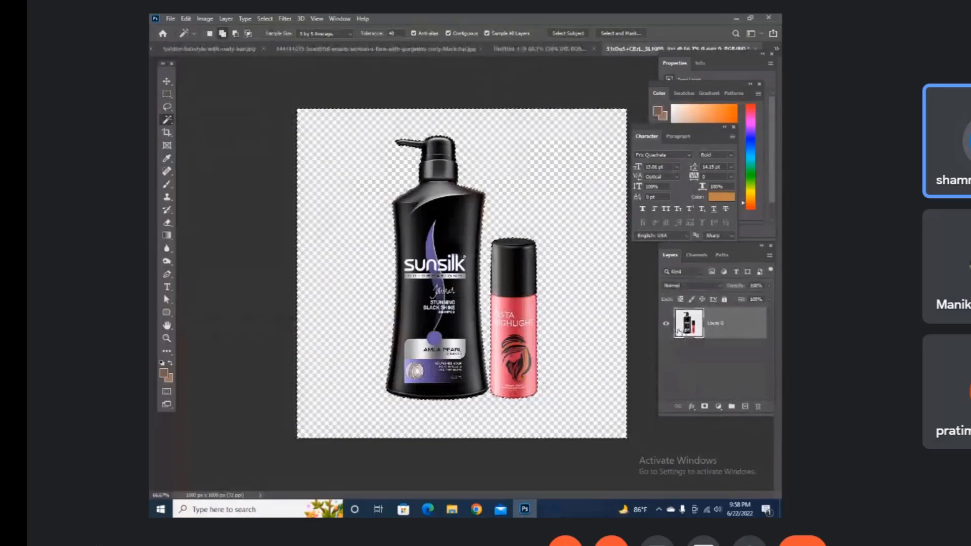
{"action": "key", "text": "ctrl+d"}
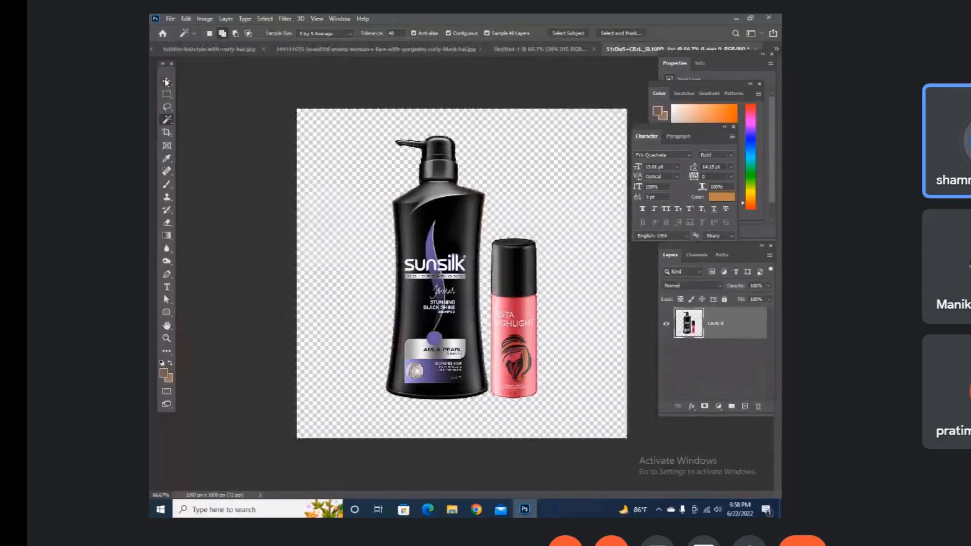
{"action": "left_click", "coordinate": [167, 82]}
Bring the bottles into the ad as a smart object scaled to about 13.7%.
{"action": "mouse_move", "coordinate": [442, 282]}
{"action": "left_mouse_down"}
{"action": "mouse_move", "coordinate": [525, 54]}
{"action": "mouse_move", "coordinate": [527, 372]}
{"action": "left_mouse_up"}
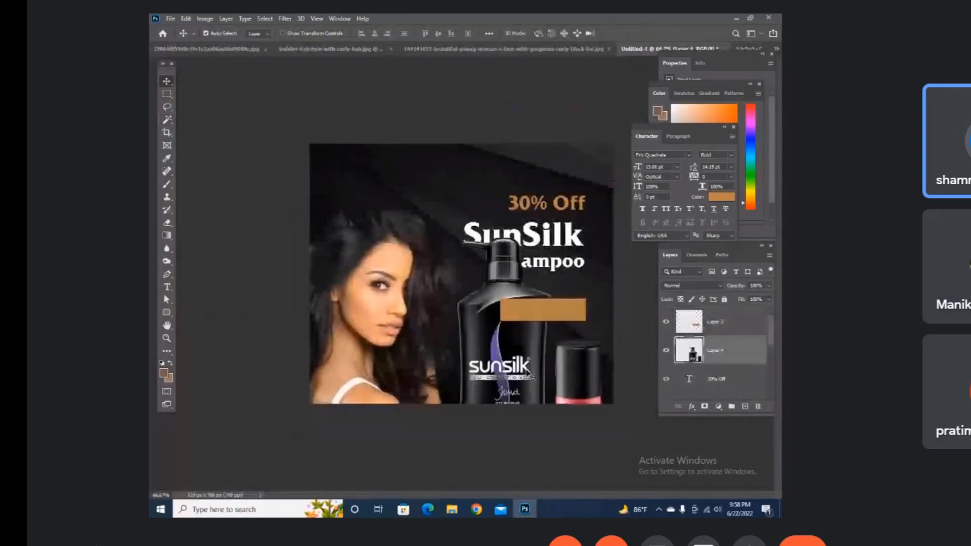
{"action": "right_click", "coordinate": [736, 350]}
{"action": "left_click", "coordinate": [613, 223]}
{"action": "key", "text": "ctrl+t"}
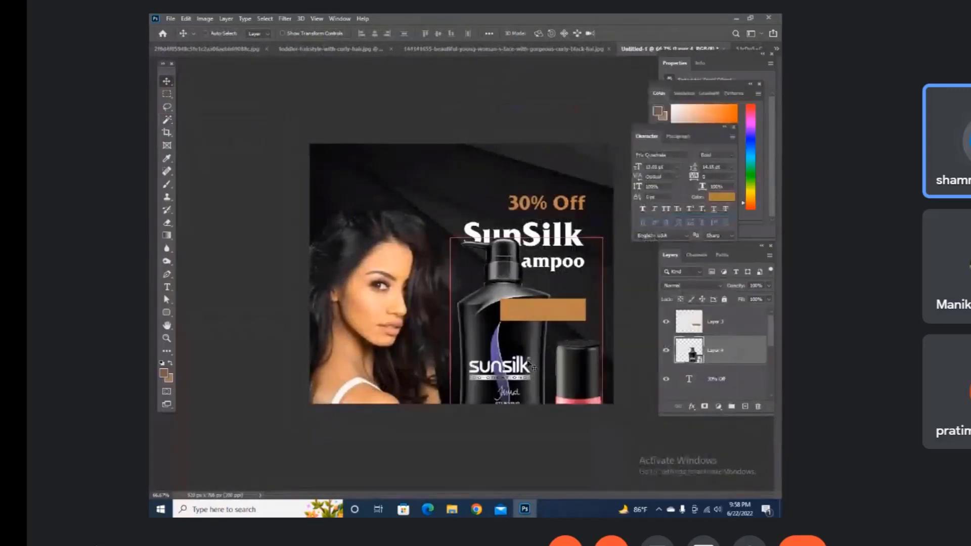
{"action": "mouse_move", "coordinate": [467, 256]}
{"action": "left_mouse_down"}
{"action": "mouse_move", "coordinate": [552, 372]}
{"action": "mouse_move", "coordinate": [493, 206]}
{"action": "mouse_move", "coordinate": [581, 206]}
{"action": "mouse_move", "coordinate": [500, 203]}
{"action": "mouse_move", "coordinate": [570, 351]}
{"action": "mouse_move", "coordinate": [551, 364]}
{"action": "left_mouse_up"}
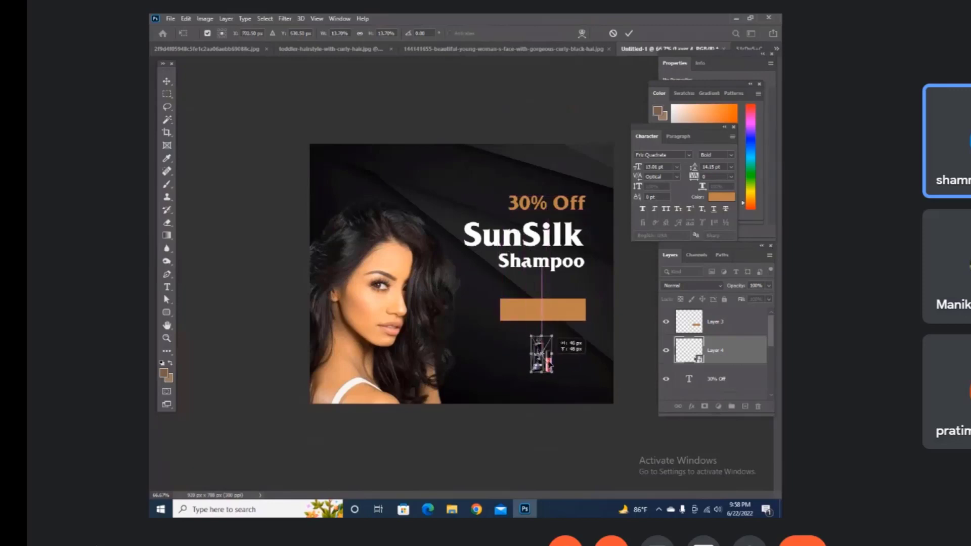
{"action": "left_click", "coordinate": [629, 34]}
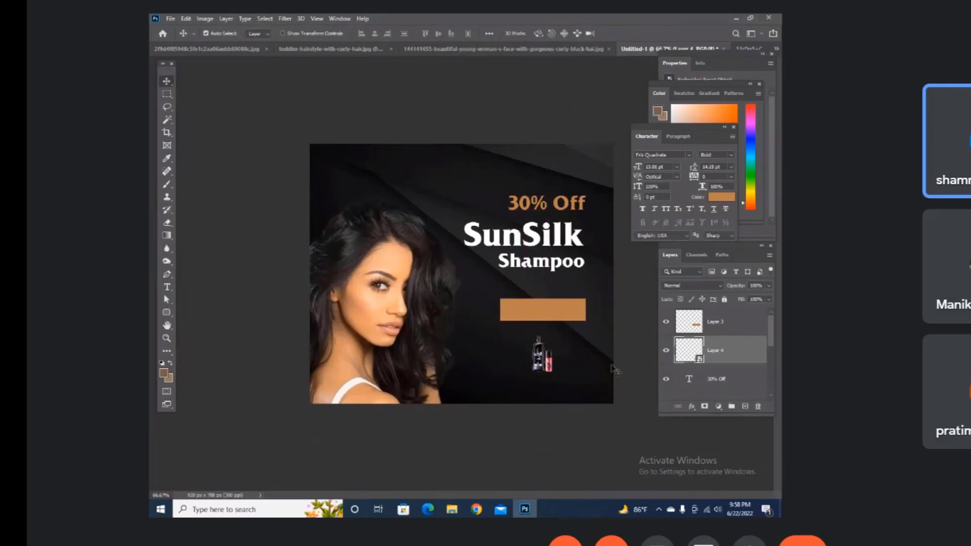
Rotate the bottles layer about 16.5° below the tan button.
{"action": "key", "text": "ctrl+plus"}
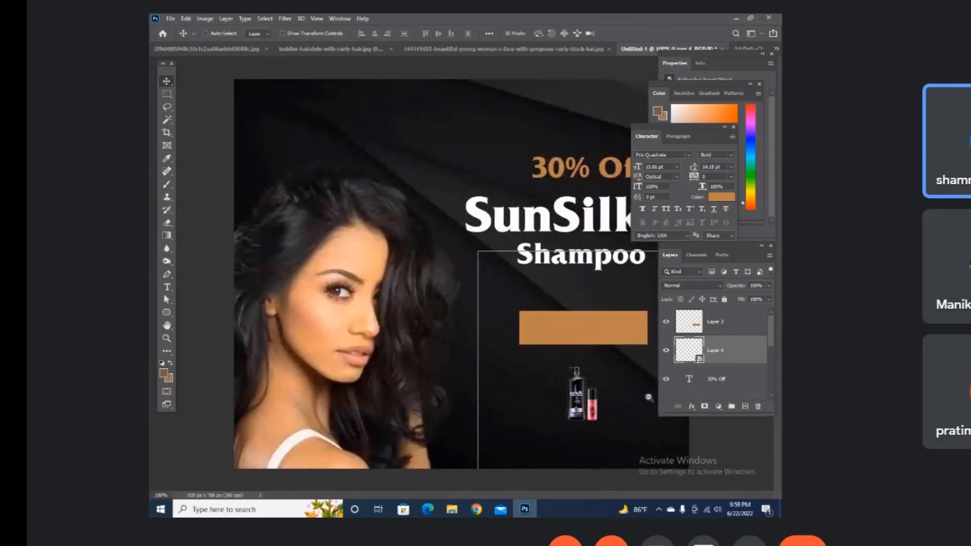
{"action": "key", "text": "ctrl+minus"}
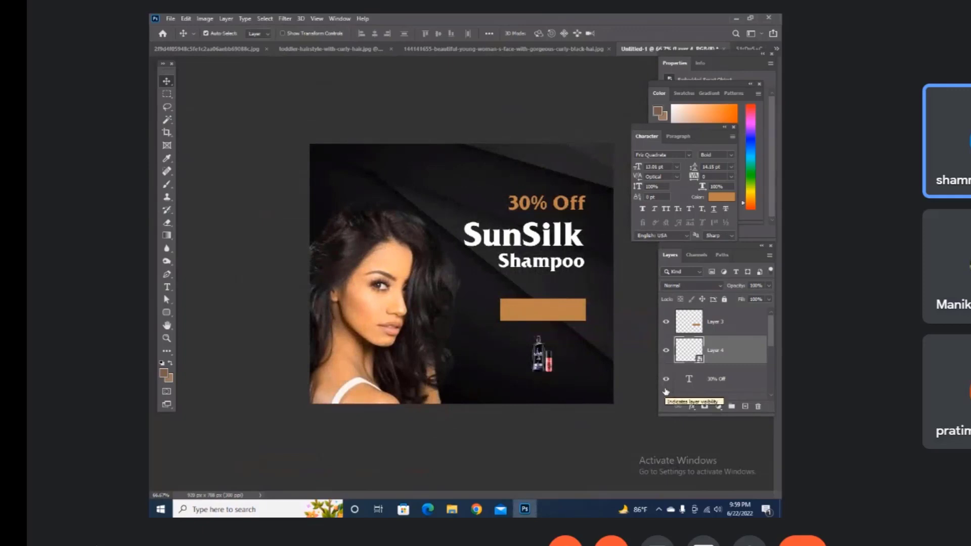
{"action": "left_click", "coordinate": [546, 369]}
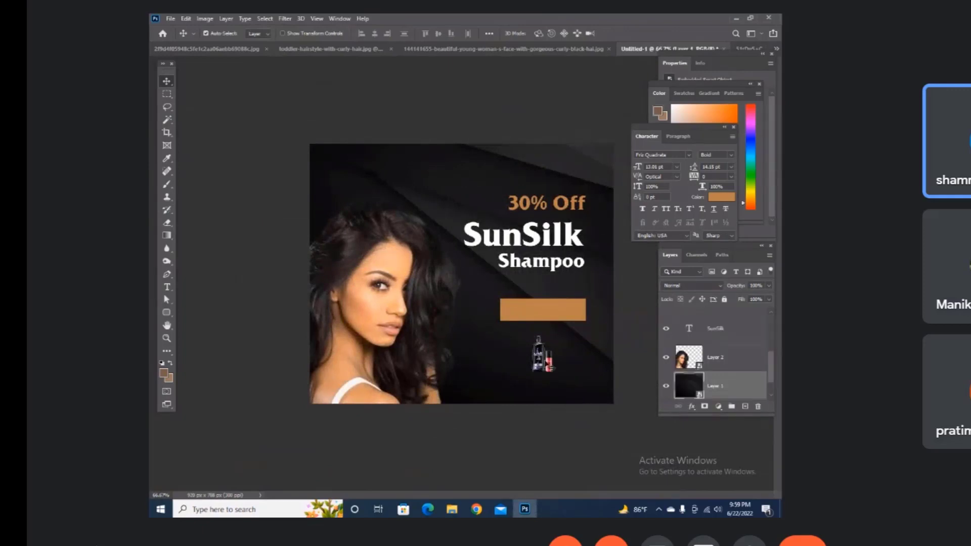
{"action": "key", "text": "ctrl+t"}
{"action": "key", "text": "Escape"}
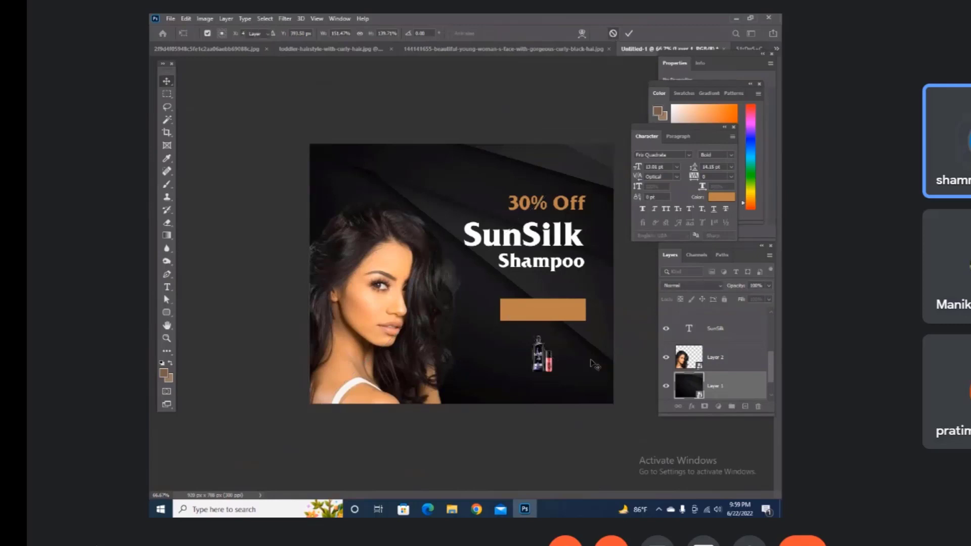
{"action": "left_click", "coordinate": [550, 363]}
{"action": "key", "text": "ctrl+t"}
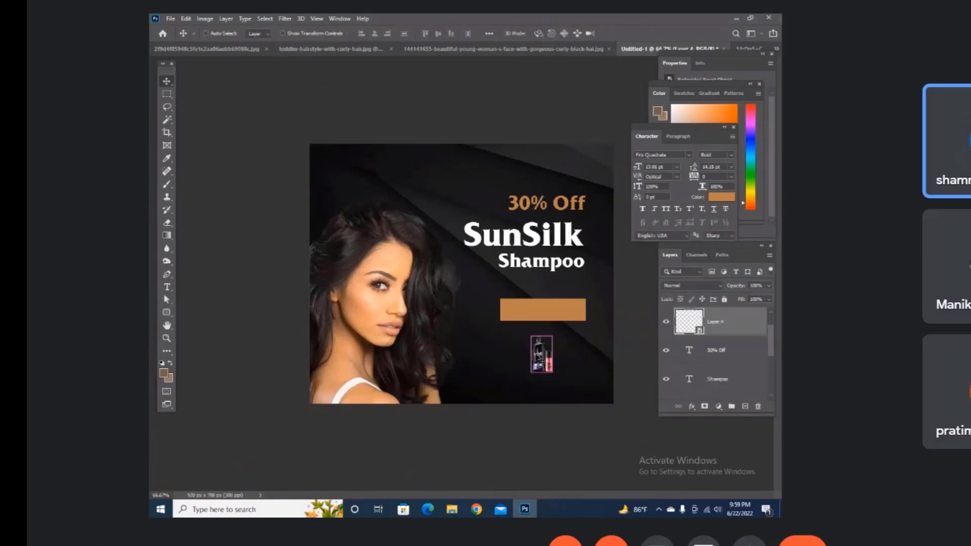
{"action": "left_click_drag", "start_coordinate": [575, 383], "coordinate": [562, 388]}
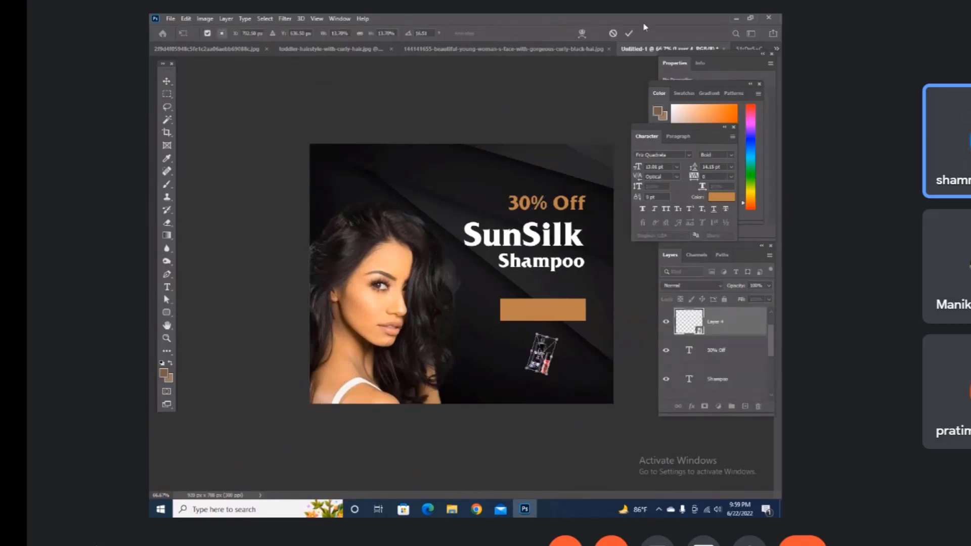
{"action": "left_click", "coordinate": [629, 33]}
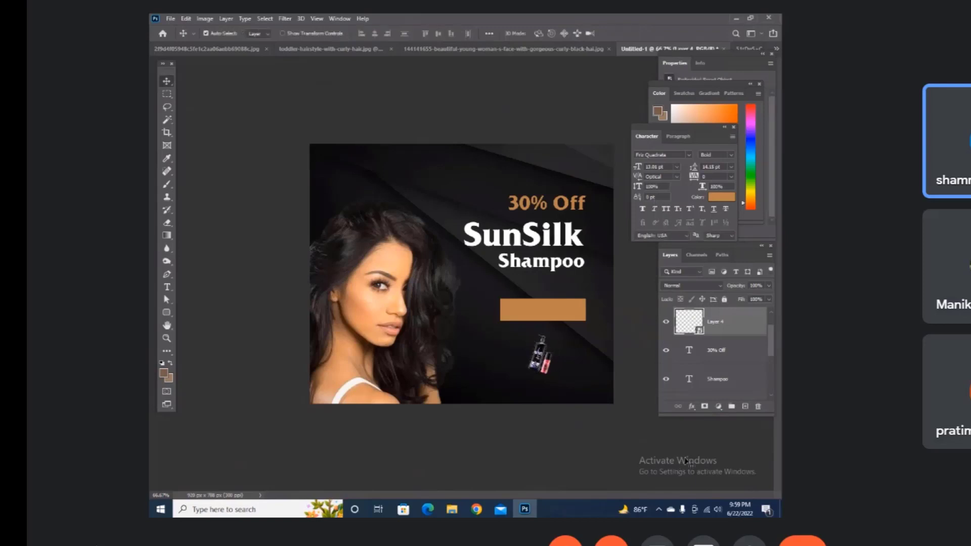
Undo the bottle tilt and return to the Sunsilk image results in Chrome.
{"action": "key", "text": "ctrl+z"}
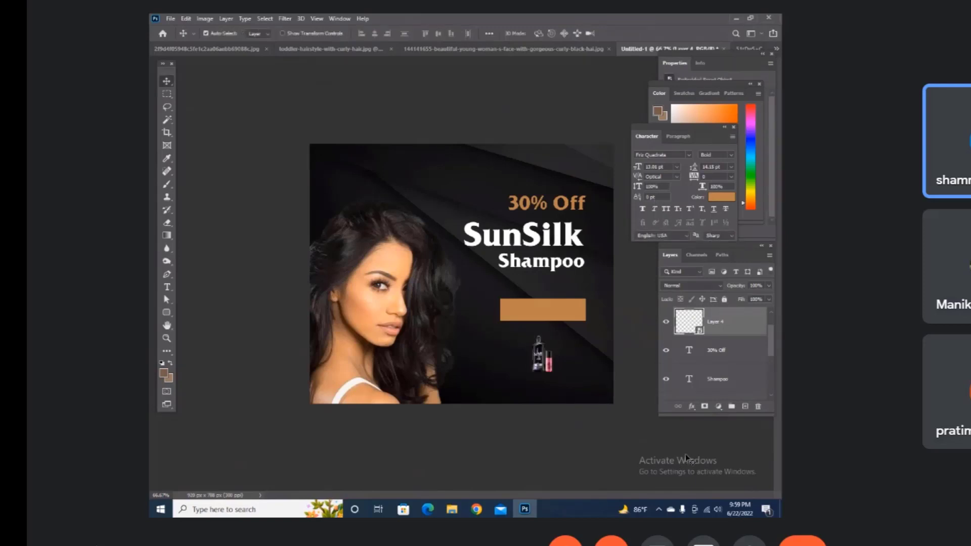
{"action": "left_click", "coordinate": [477, 509]}
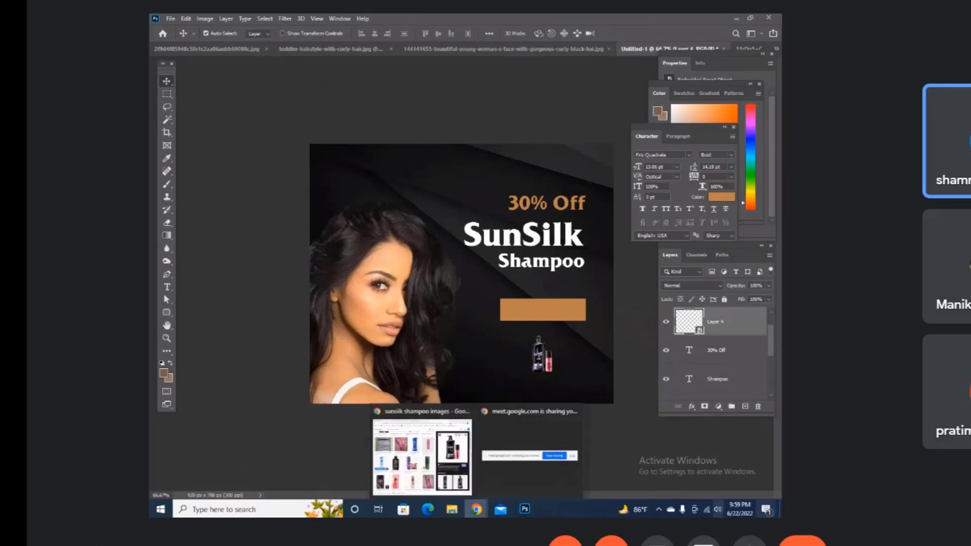
{"action": "left_click", "coordinate": [441, 449]}
Scroll further through the Sunsilk shampoo image results before returning to Photoshop.
{"action": "scroll", "coordinate": [657, 304], "scroll_direction": "down", "scroll_amount": 5}
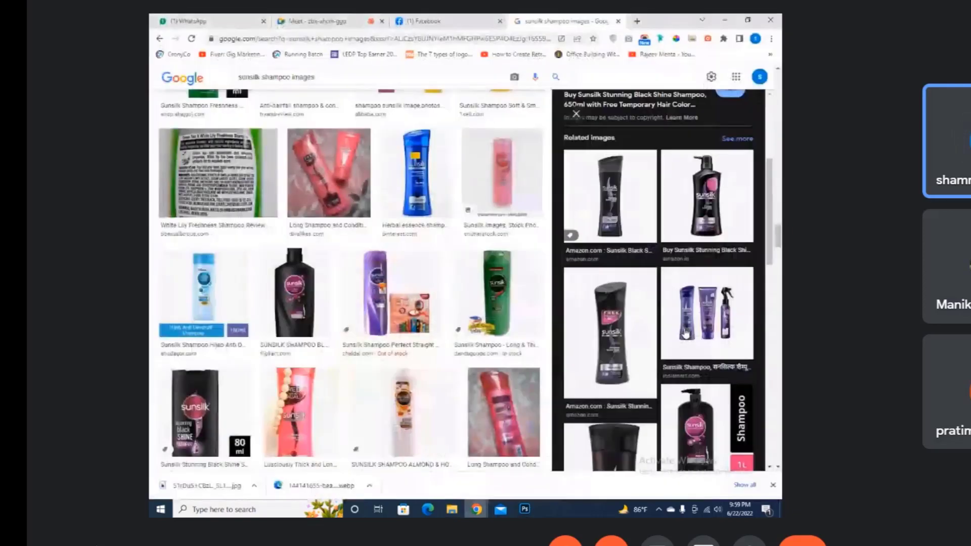
{"action": "scroll", "coordinate": [658, 303], "scroll_direction": "down", "scroll_amount": 5}
{"action": "scroll", "coordinate": [421, 397], "scroll_direction": "down", "scroll_amount": 5}
{"action": "scroll", "coordinate": [421, 396], "scroll_direction": "down", "scroll_amount": 6}
{"action": "scroll", "coordinate": [420, 396], "scroll_direction": "up", "scroll_amount": 4}
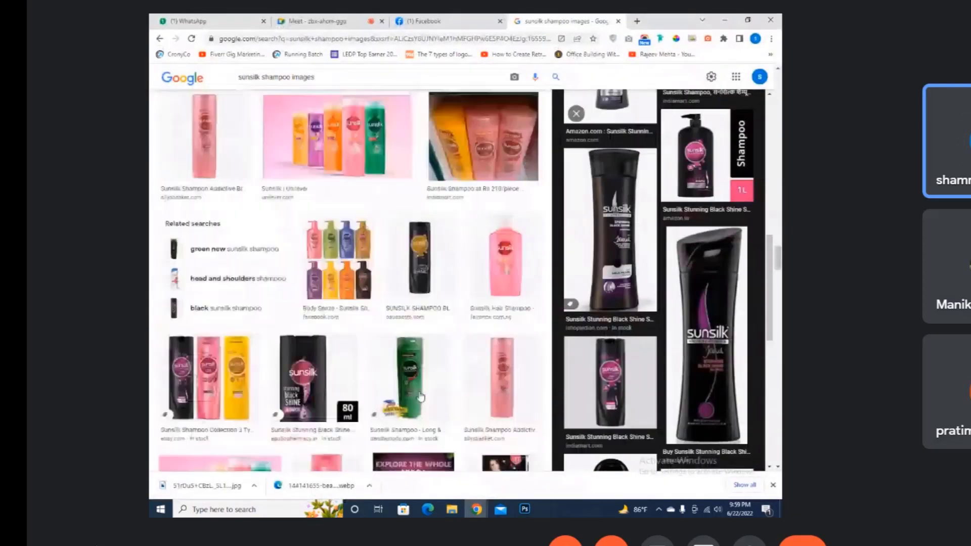
{"action": "scroll", "coordinate": [421, 396], "scroll_direction": "down", "scroll_amount": 5}
{"action": "scroll", "coordinate": [422, 389], "scroll_direction": "down", "scroll_amount": 5}
{"action": "scroll", "coordinate": [428, 374], "scroll_direction": "down", "scroll_amount": 5}
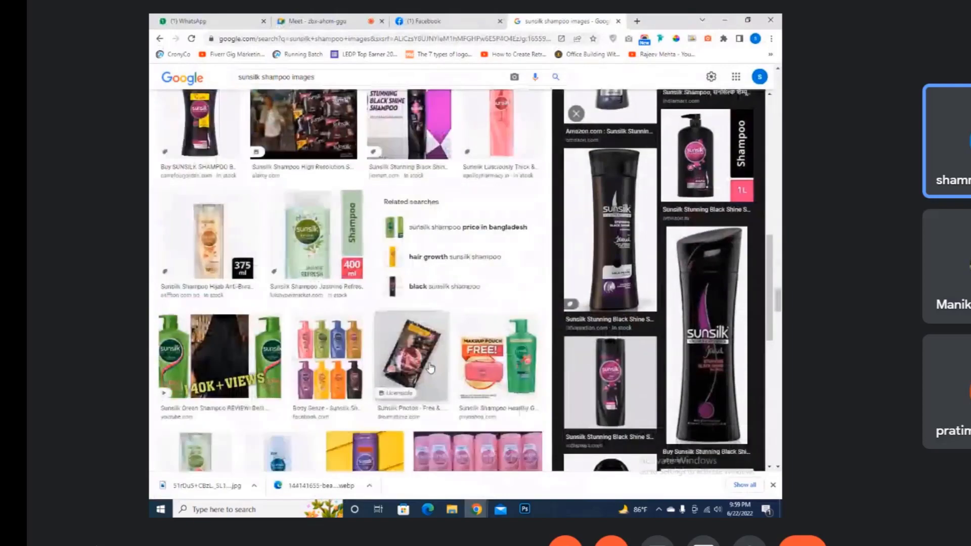
{"action": "scroll", "coordinate": [429, 368], "scroll_direction": "down", "scroll_amount": 4}
{"action": "scroll", "coordinate": [430, 369], "scroll_direction": "down", "scroll_amount": 4}
{"action": "scroll", "coordinate": [430, 368], "scroll_direction": "down", "scroll_amount": 1}
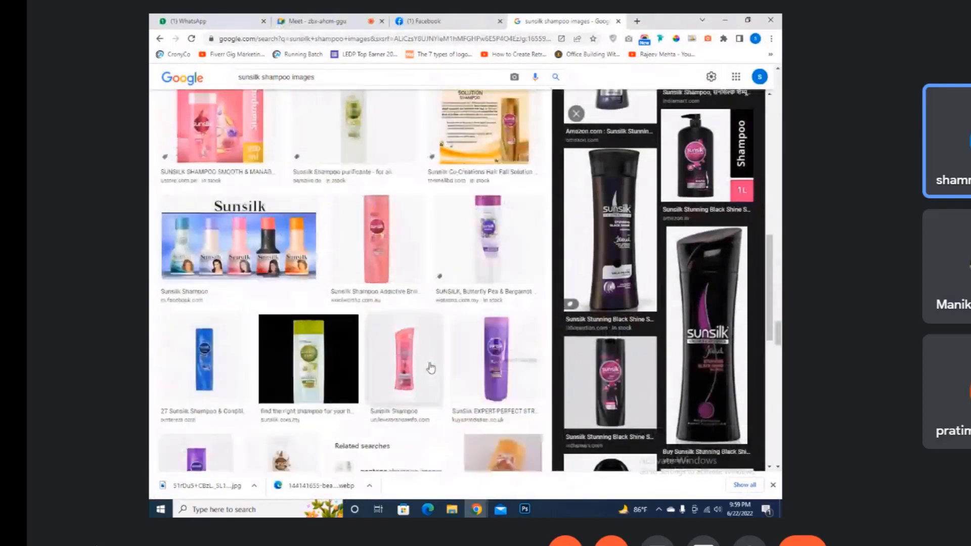
{"action": "scroll", "coordinate": [429, 368], "scroll_direction": "down", "scroll_amount": 3}
{"action": "scroll", "coordinate": [242, 309], "scroll_direction": "up", "scroll_amount": 3}
{"action": "scroll", "coordinate": [329, 346], "scroll_direction": "down", "scroll_amount": 1}
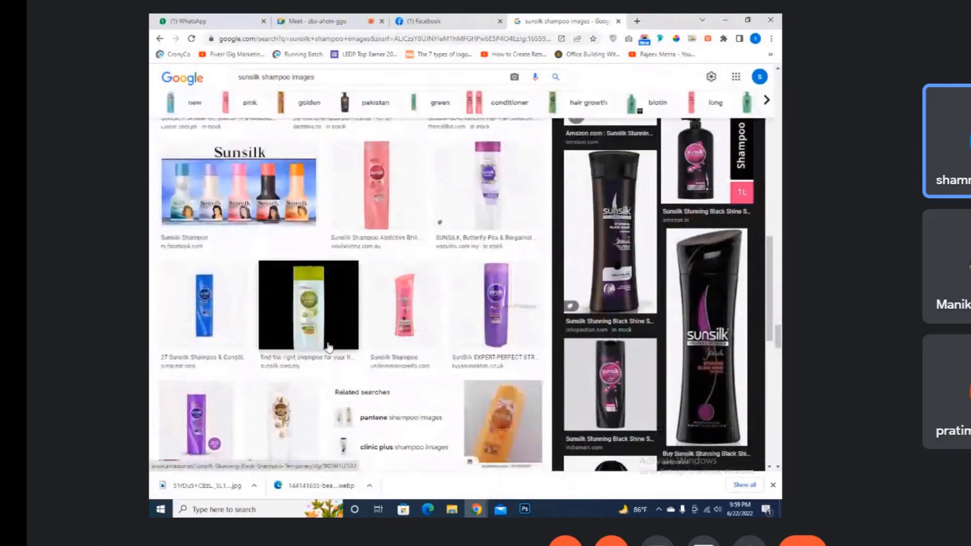
{"action": "scroll", "coordinate": [328, 347], "scroll_direction": "down", "scroll_amount": 3}
{"action": "scroll", "coordinate": [329, 346], "scroll_direction": "down", "scroll_amount": 5}
{"action": "scroll", "coordinate": [329, 346], "scroll_direction": "down", "scroll_amount": 5}
{"action": "scroll", "coordinate": [329, 346], "scroll_direction": "down", "scroll_amount": 5}
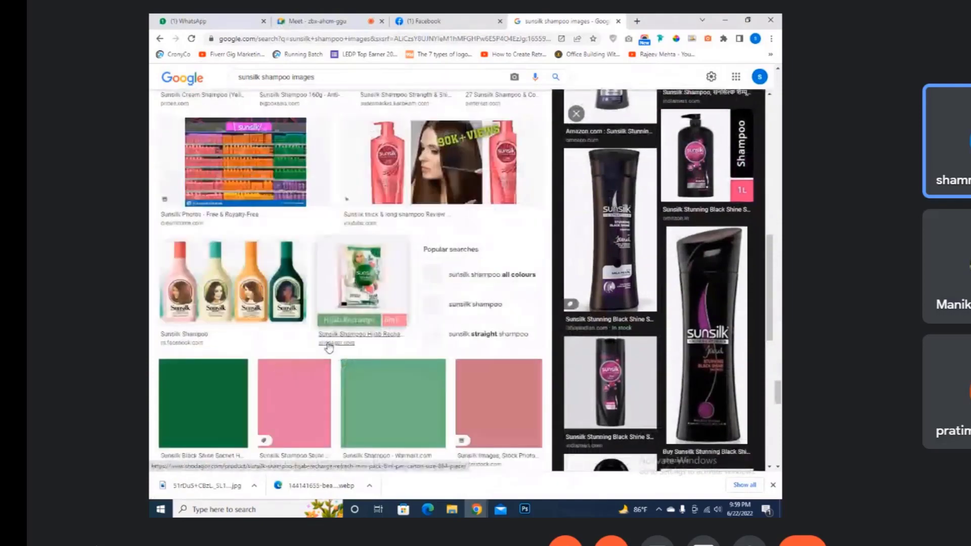
{"action": "scroll", "coordinate": [328, 346], "scroll_direction": "down", "scroll_amount": 5}
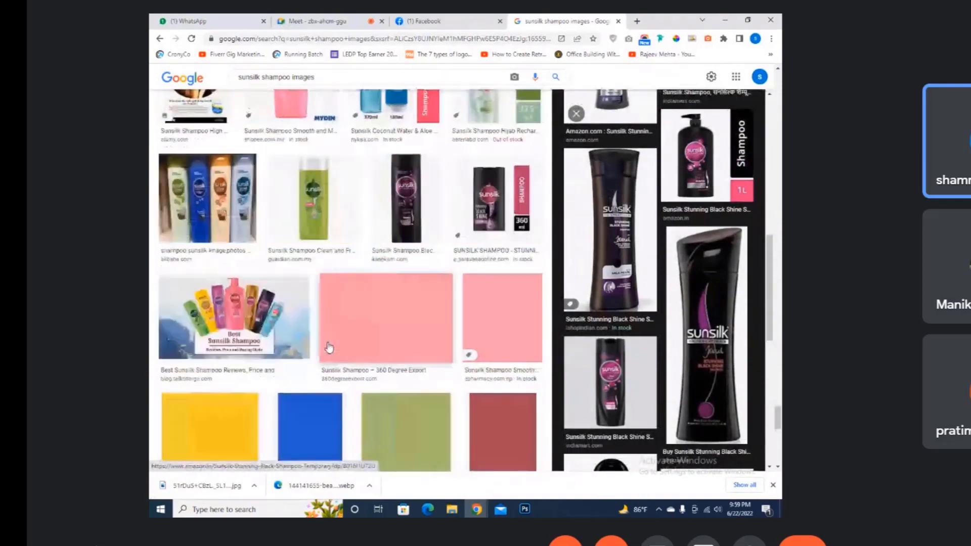
{"action": "scroll", "coordinate": [329, 347], "scroll_direction": "down", "scroll_amount": 3}
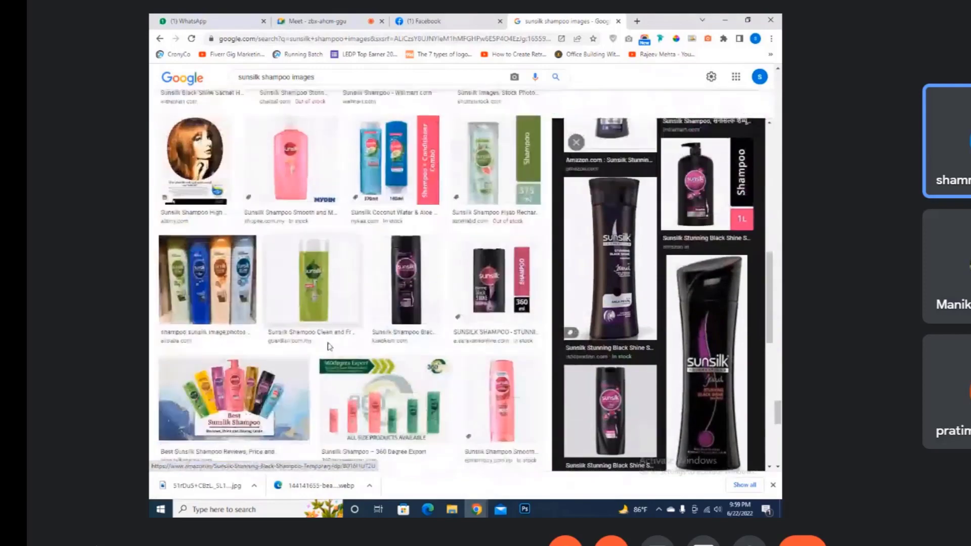
{"action": "scroll", "coordinate": [330, 347], "scroll_direction": "down", "scroll_amount": 5}
{"action": "scroll", "coordinate": [329, 346], "scroll_direction": "down", "scroll_amount": 3}
{"action": "scroll", "coordinate": [328, 346], "scroll_direction": "down", "scroll_amount": 2}
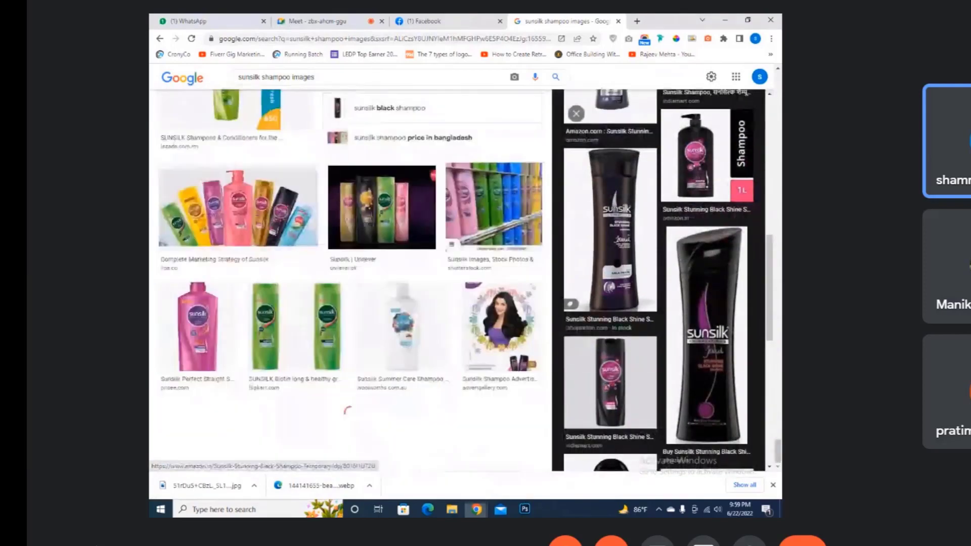
{"action": "left_click", "coordinate": [529, 511]}
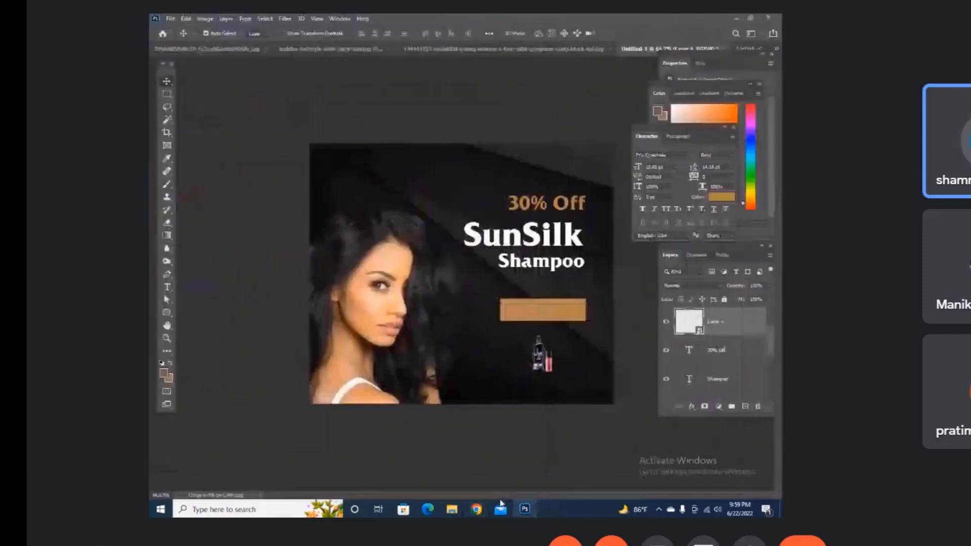
{"action": "left_click", "coordinate": [665, 323]}
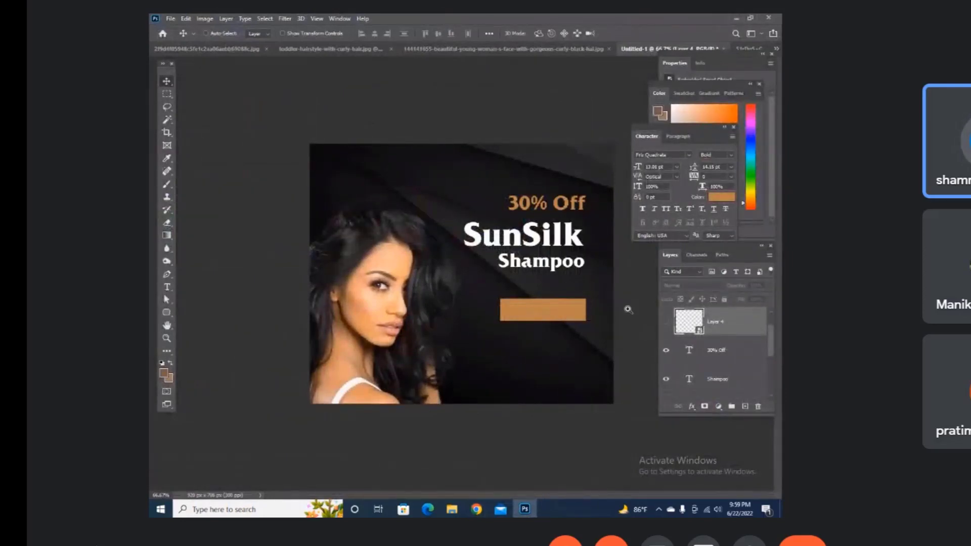
{"action": "key", "text": "ctrl+plus"}
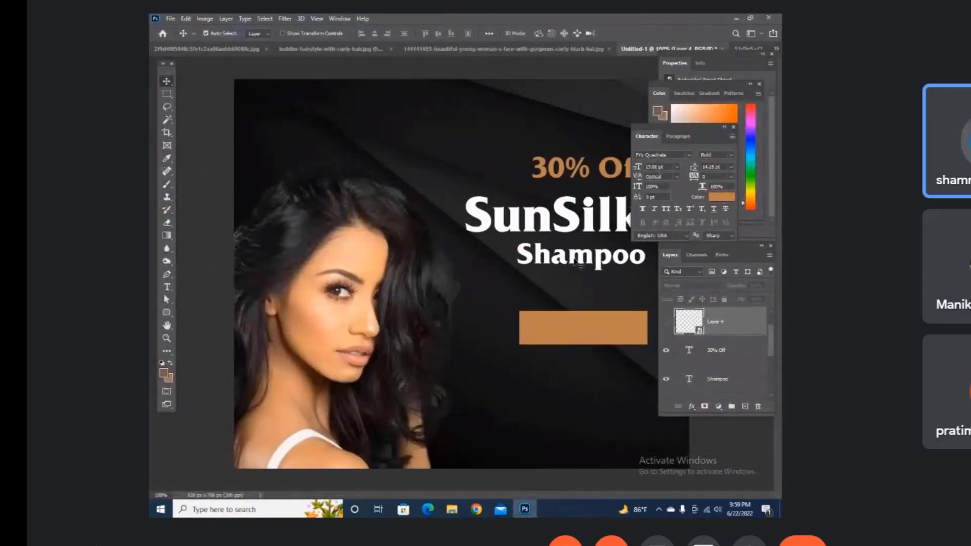
{"action": "left_click", "coordinate": [577, 266]}
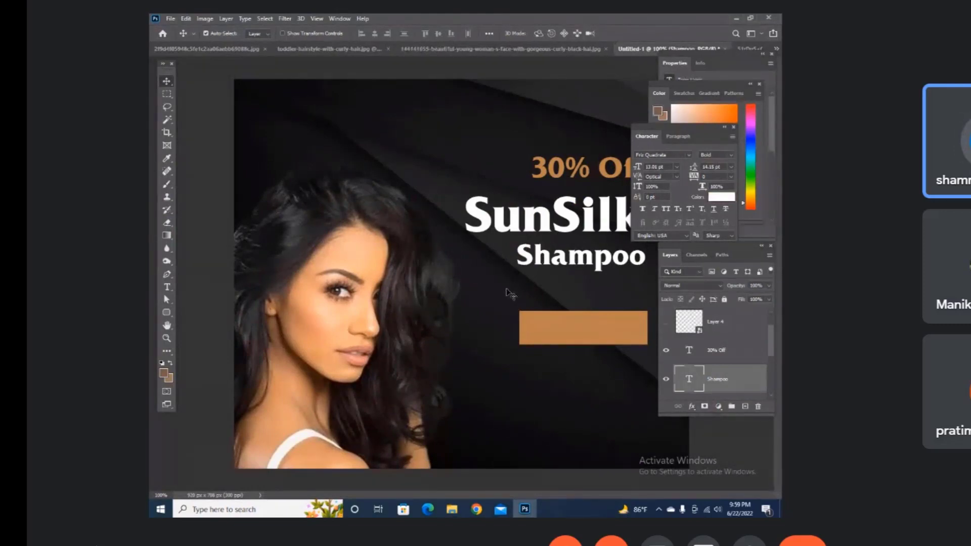
{"action": "left_click", "coordinate": [545, 339]}
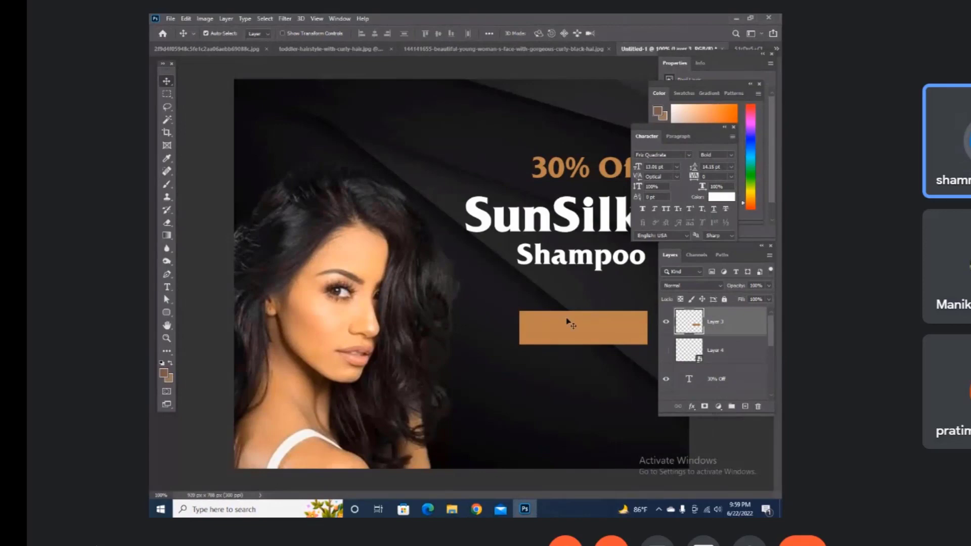
{"action": "left_click", "coordinate": [552, 173]}
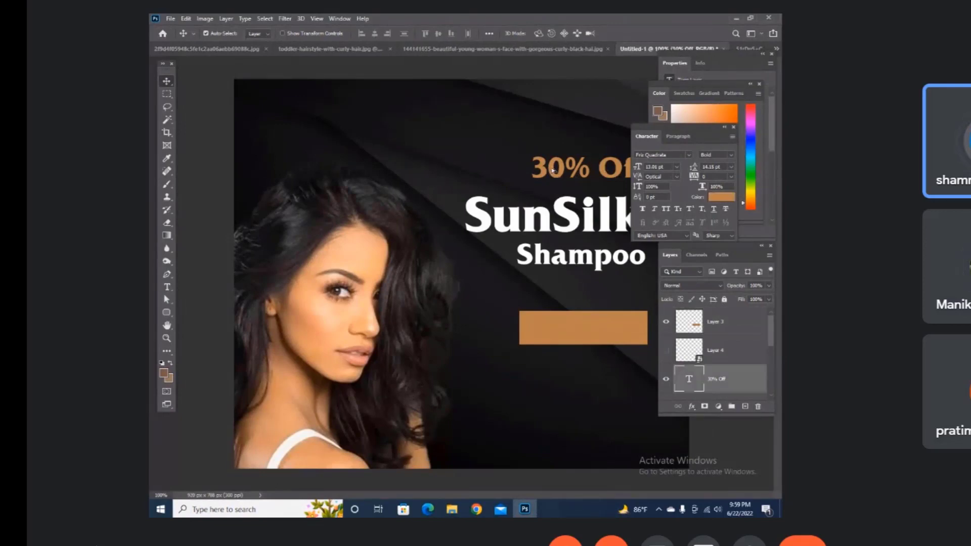
Duplicate the 30% Off text onto the tan bar, above Layer 3, coloured #181818.
{"action": "left_click_drag", "start_coordinate": [552, 173], "coordinate": [582, 317]}
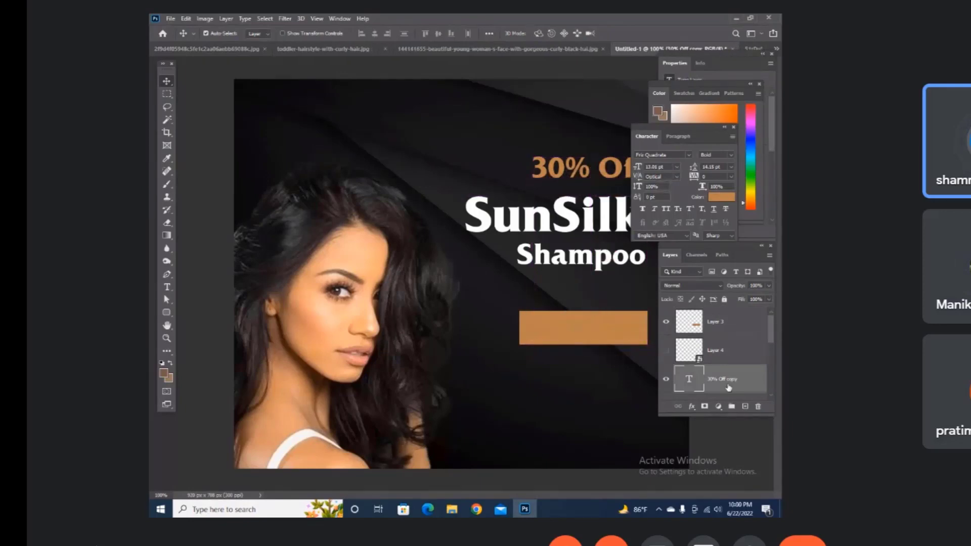
{"action": "mouse_move", "coordinate": [728, 387]}
{"action": "left_mouse_down"}
{"action": "mouse_move", "coordinate": [706, 301]}
{"action": "mouse_move", "coordinate": [704, 321]}
{"action": "left_mouse_up"}
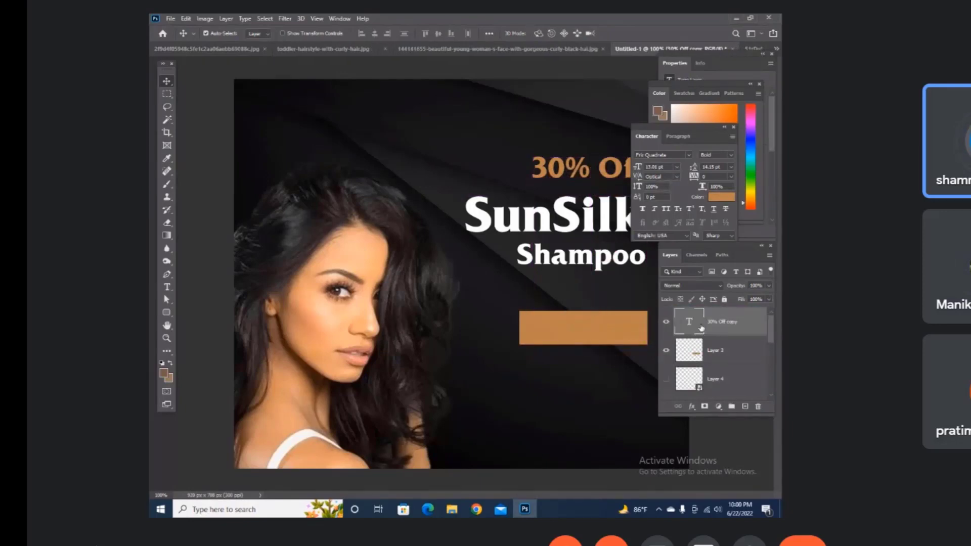
{"action": "left_click", "coordinate": [723, 197]}
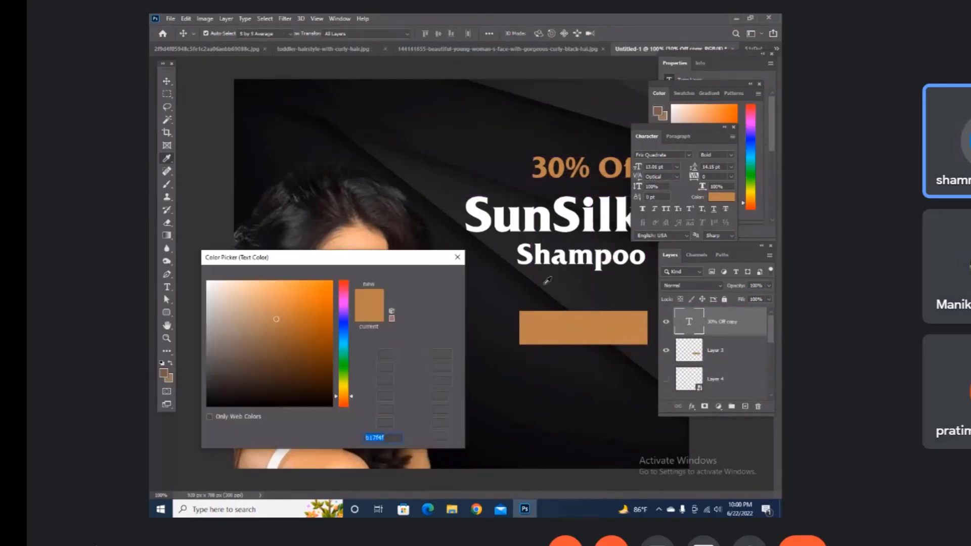
{"action": "left_click", "coordinate": [496, 289]}
{"action": "left_click", "coordinate": [429, 276]}
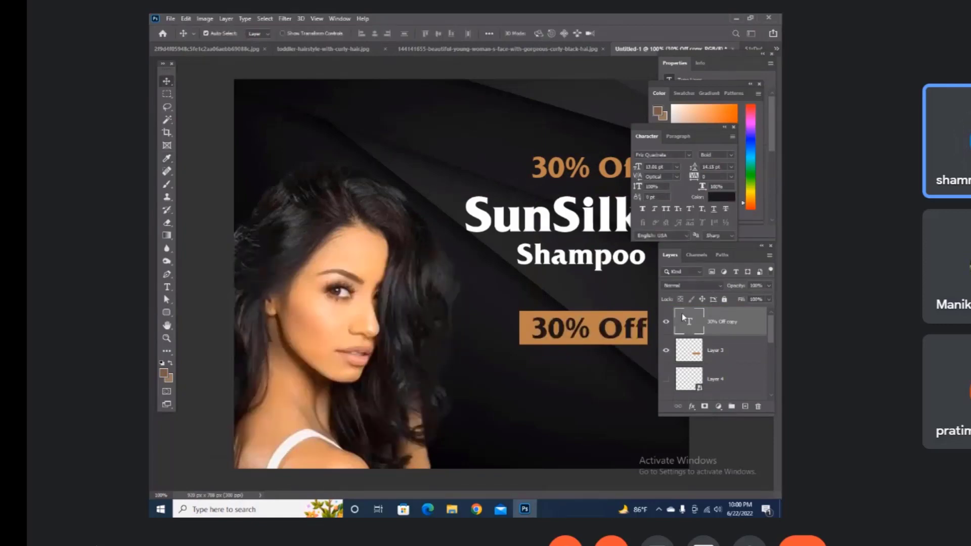
Replace the copied text with the contact phone number and shrink it to about 8 pt.
{"action": "key", "text": "t"}
{"action": "double_click", "coordinate": [679, 324]}
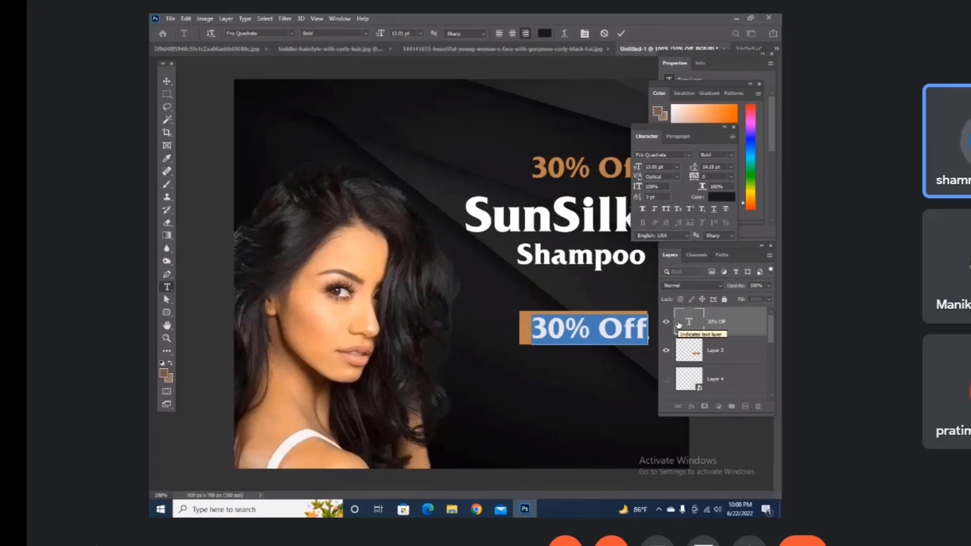
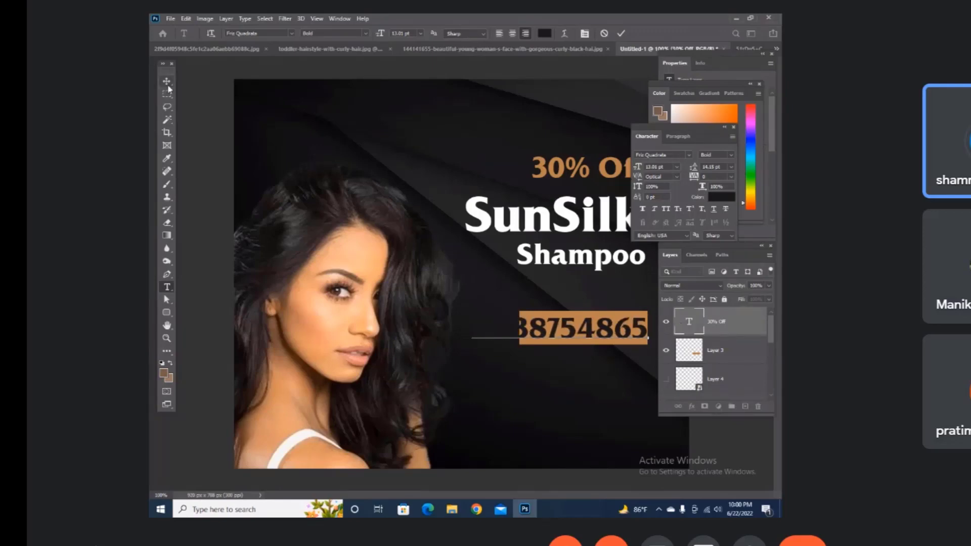
{"action": "left_click", "coordinate": [167, 81]}
{"action": "left_click_drag", "start_coordinate": [639, 167], "coordinate": [638, 168]}
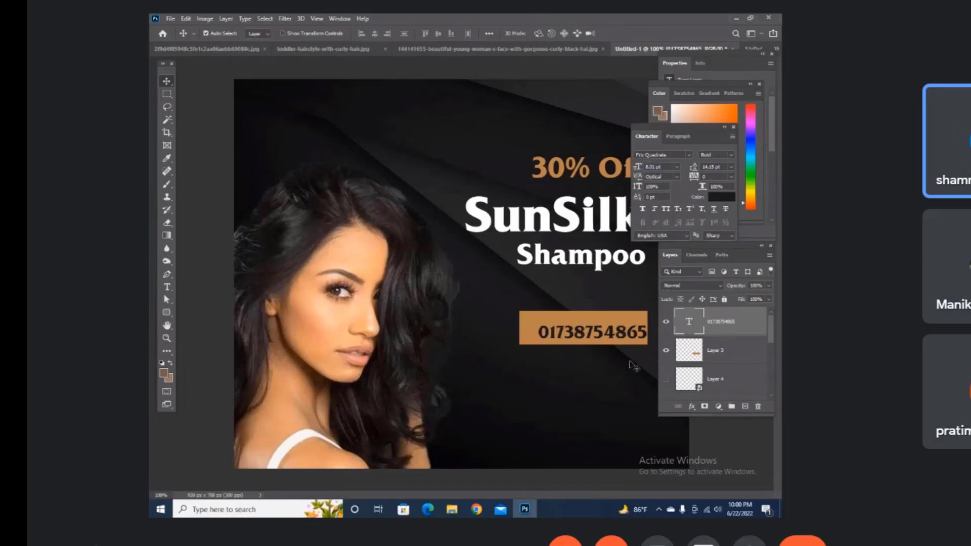
Nudge the phone number slightly left and up on the tan bar.
{"action": "left_click_drag", "start_coordinate": [637, 365], "coordinate": [635, 365]}
{"action": "key", "text": "Left"}
{"action": "key", "text": "Left"}
{"action": "key", "text": "Left"}
{"action": "key", "text": "Left"}
{"action": "key", "text": "Left"}
{"action": "key", "text": "Left"}
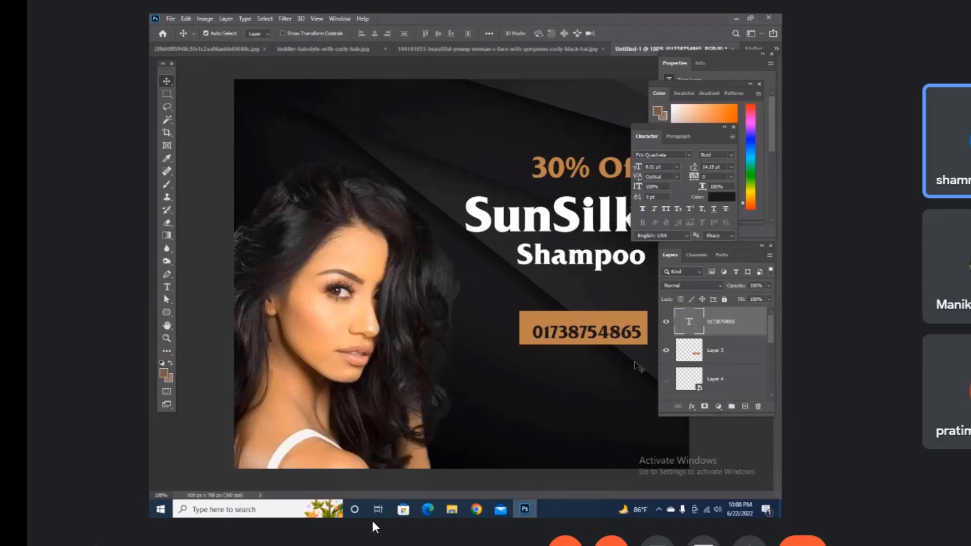
{"action": "key", "text": "Left"}
{"action": "key", "text": "Left"}
{"action": "key", "text": "Left"}
{"action": "key", "text": "Left"}
{"action": "key", "text": "Left"}
{"action": "key", "text": "Left"}
{"action": "key", "text": "Up"}
{"action": "key", "text": "Up"}
{"action": "key", "text": "Up"}
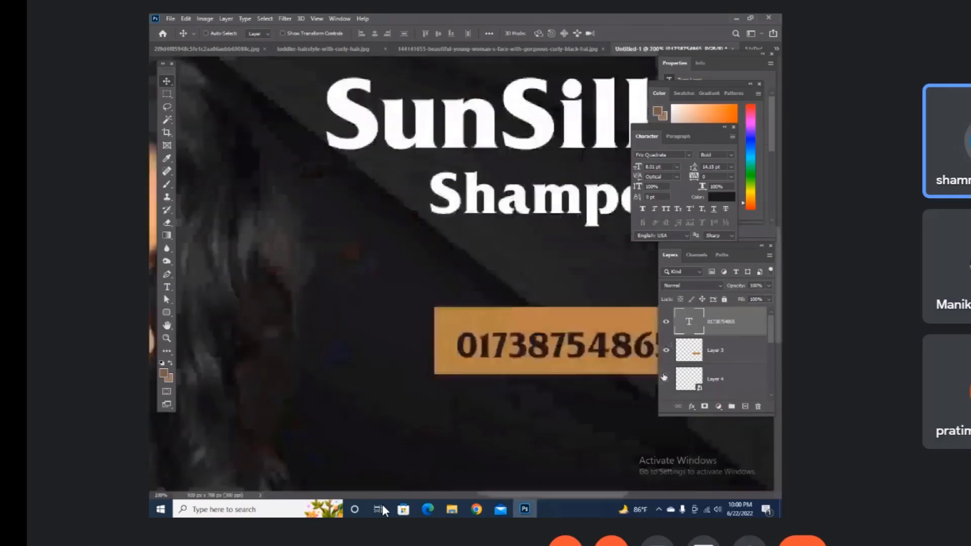
Shrink the tan bar by lowering its top edge and pulling in its left edge.
{"action": "scroll", "coordinate": [605, 315], "scroll_direction": "up", "scroll_amount": 1}
{"action": "left_click", "coordinate": [562, 319], "text": "ctrl"}
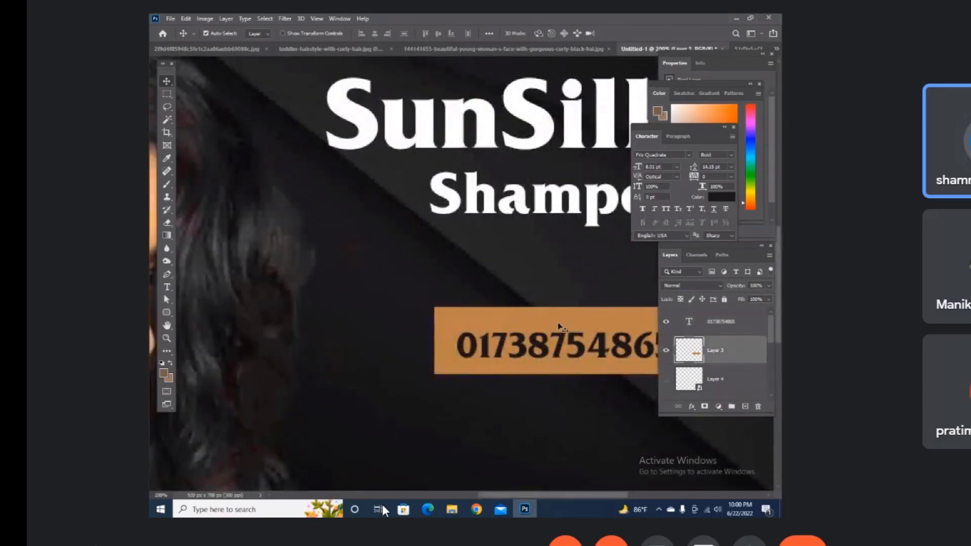
{"action": "key", "text": "ctrl+t"}
{"action": "left_click_drag", "start_coordinate": [560, 307], "coordinate": [560, 316]}
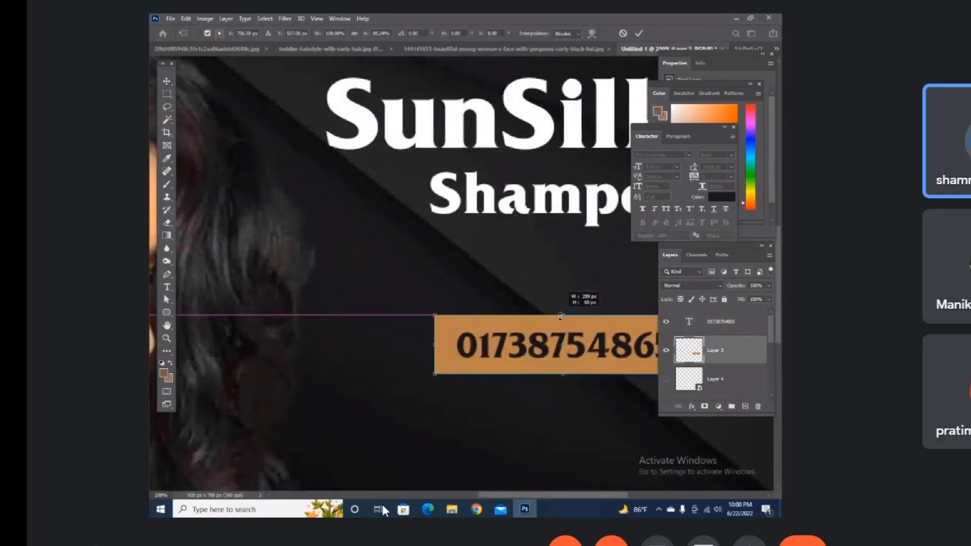
{"action": "left_click_drag", "start_coordinate": [434, 344], "coordinate": [441, 344]}
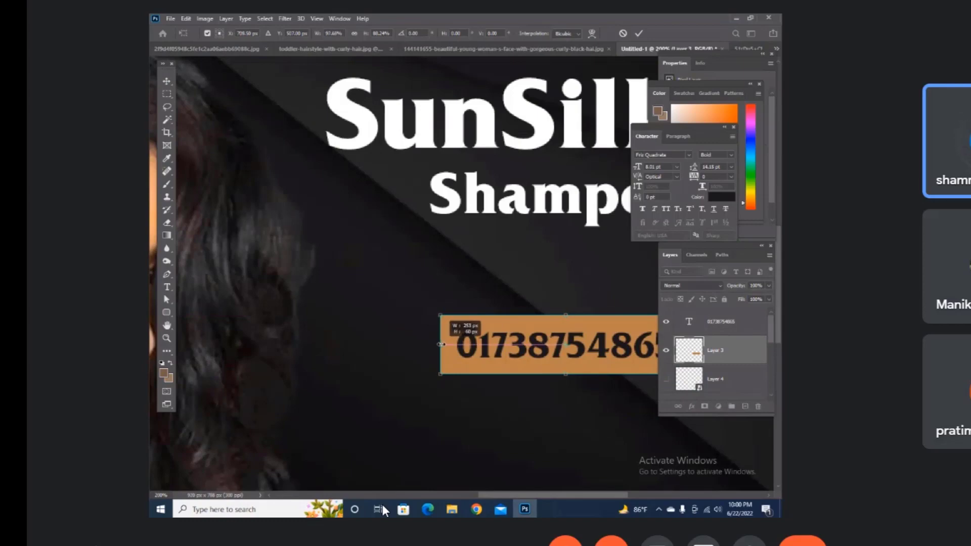
{"action": "left_click", "coordinate": [638, 35]}
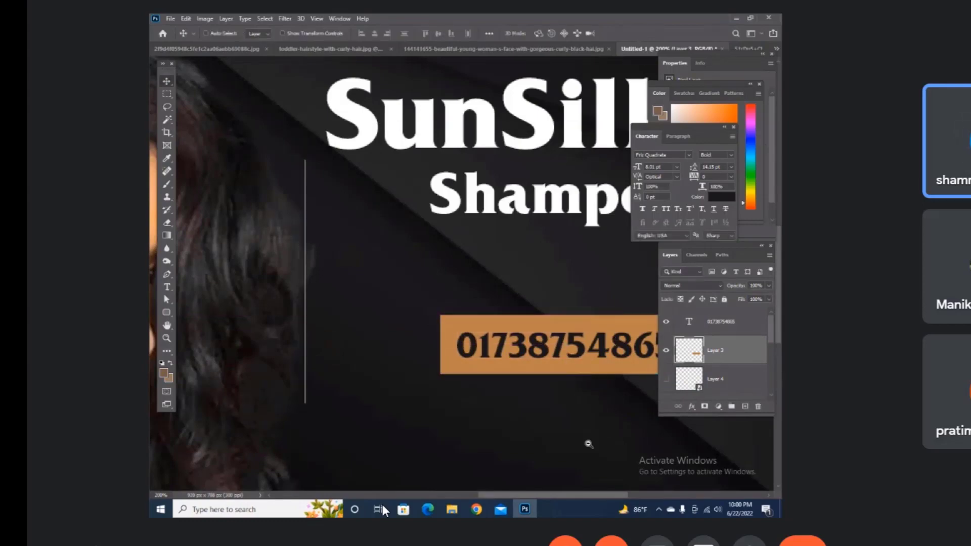
{"action": "left_click", "coordinate": [589, 444], "text": "alt"}
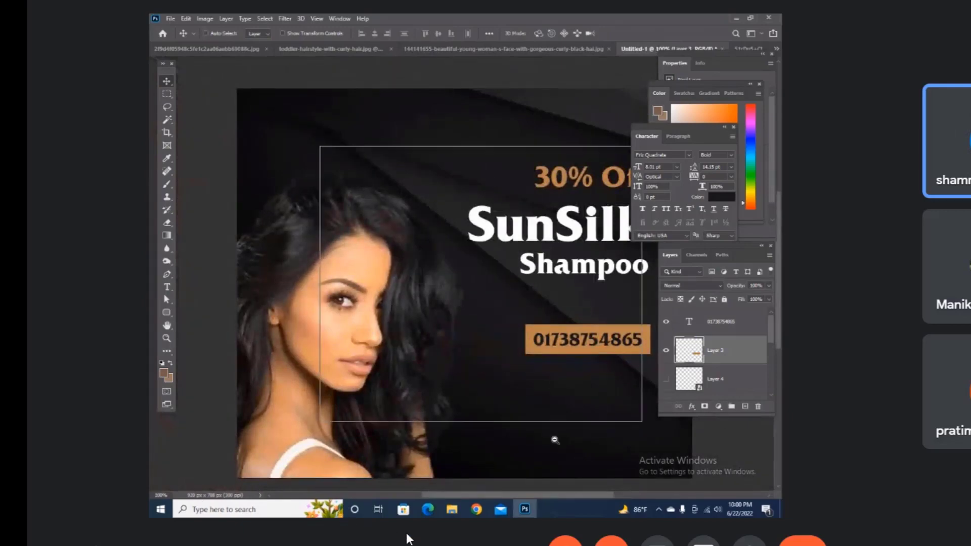
{"action": "left_click", "coordinate": [555, 440], "text": "alt"}
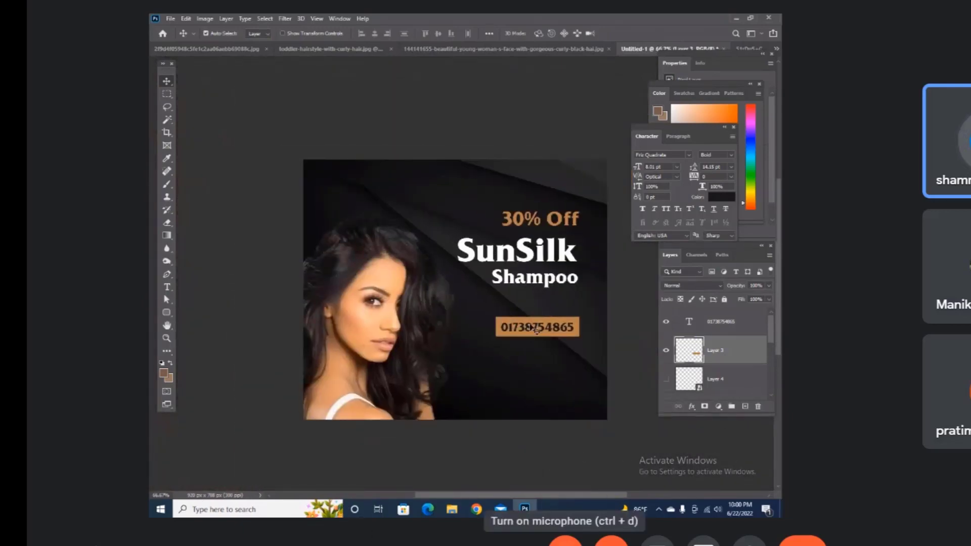
Select the 30% Off, SunSilk and Shampoo text layers and shift them slightly lower.
{"action": "left_click", "coordinate": [516, 223]}
{"action": "left_click", "coordinate": [513, 278], "text": "shift"}
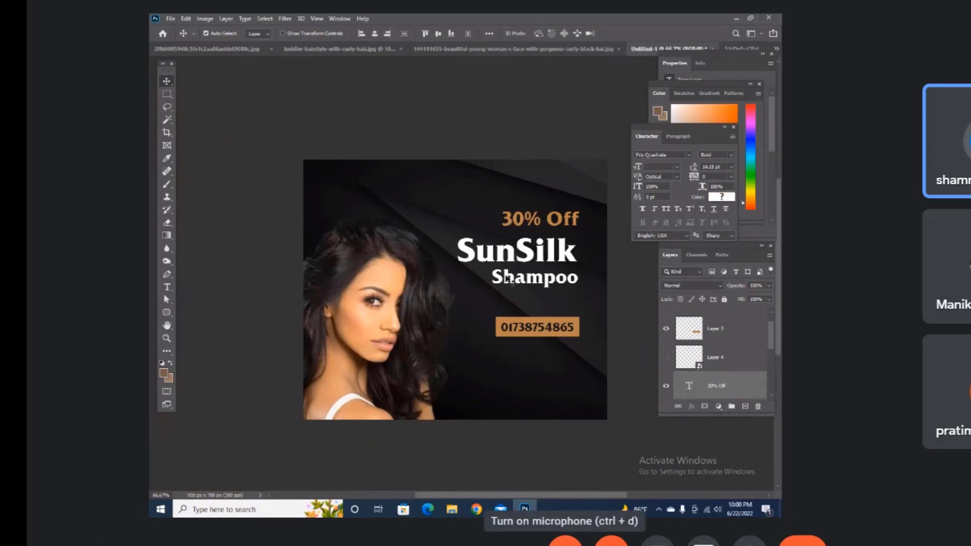
{"action": "left_click", "coordinate": [523, 329], "text": "shift"}
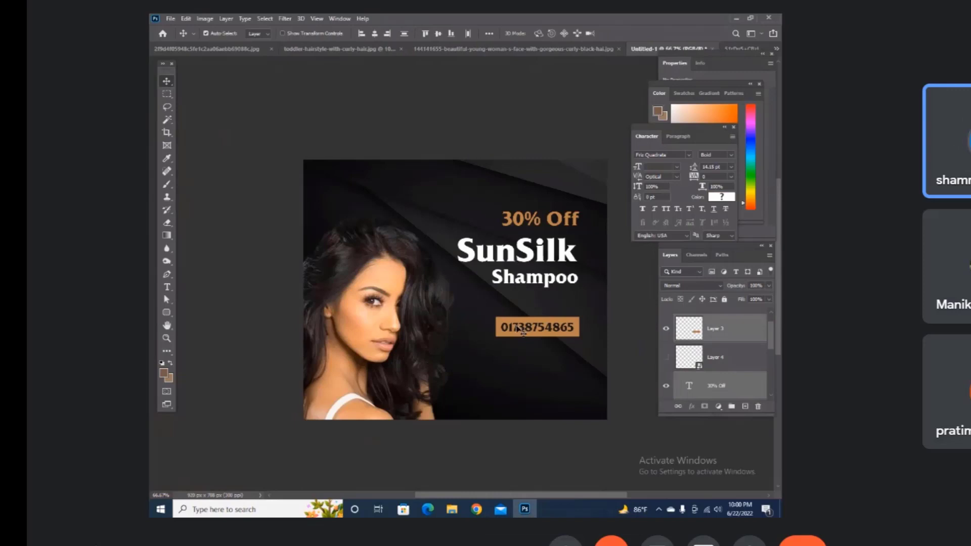
{"action": "left_click_drag", "start_coordinate": [521, 329], "coordinate": [526, 338]}
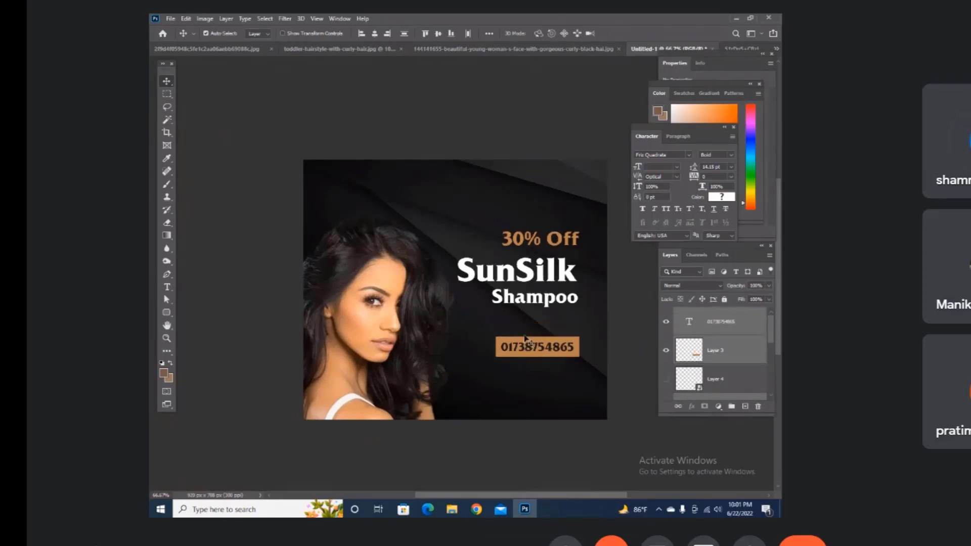
{"action": "key", "text": "shift+Up"}
{"action": "key", "text": "shift+Up"}
{"action": "key", "text": "shift+Up"}
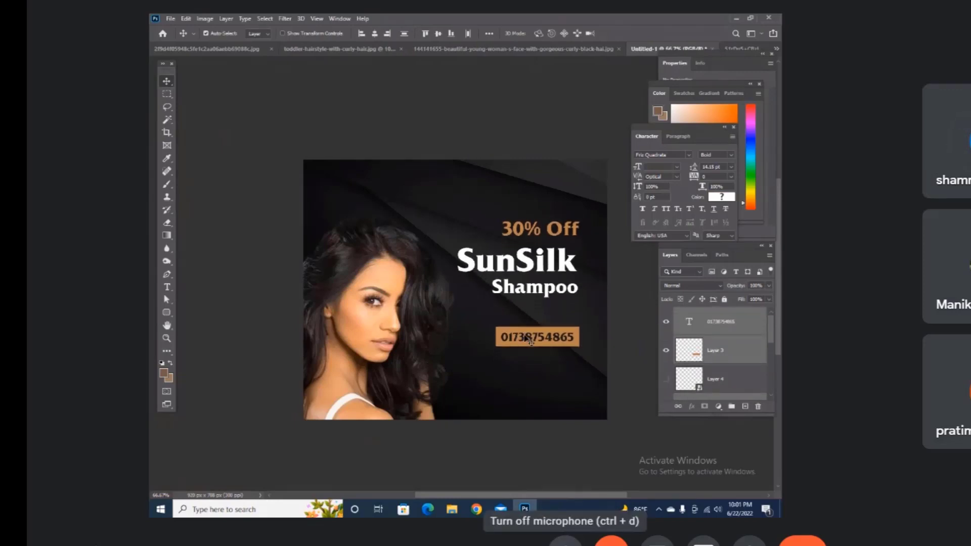
{"action": "key", "text": "shift+Up"}
{"action": "key", "text": "shift+Down"}
{"action": "key", "text": "shift+Down"}
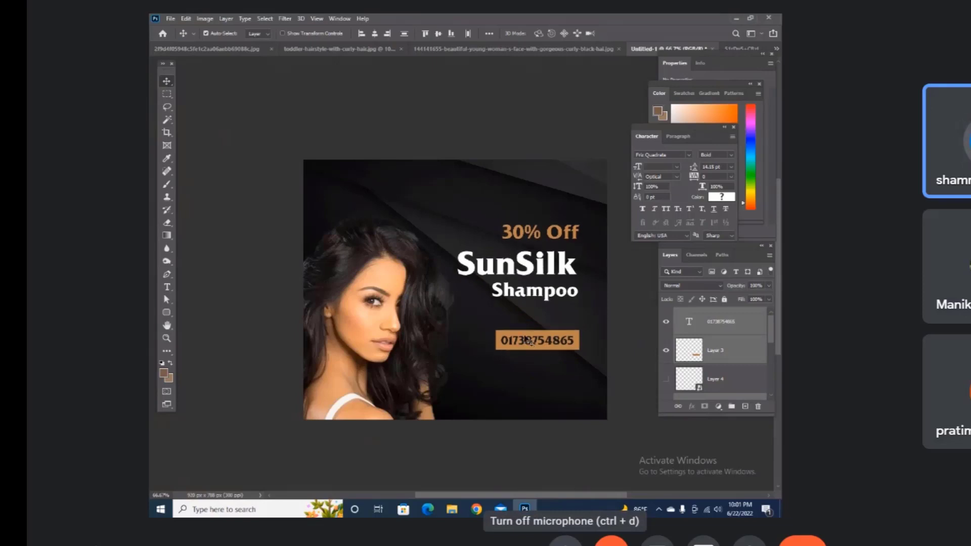
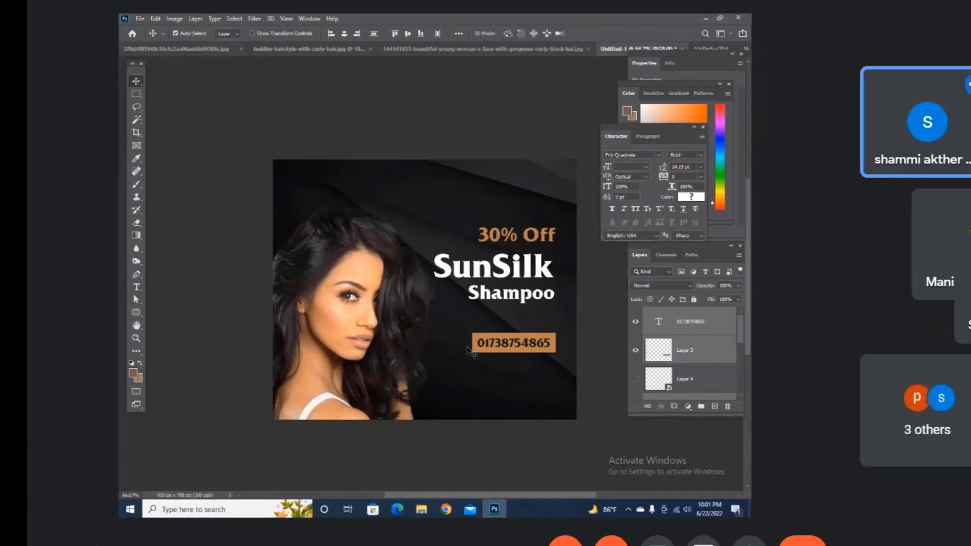
Nudge the text group up, inspect the banner at 100% zoom, then select Layer 3.
{"action": "key", "text": "Up"}
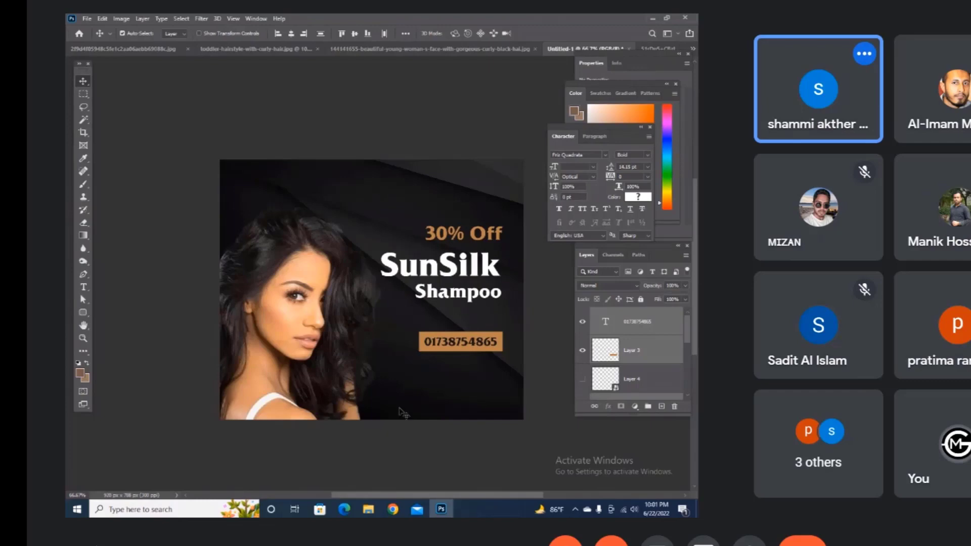
{"action": "left_click", "coordinate": [526, 428]}
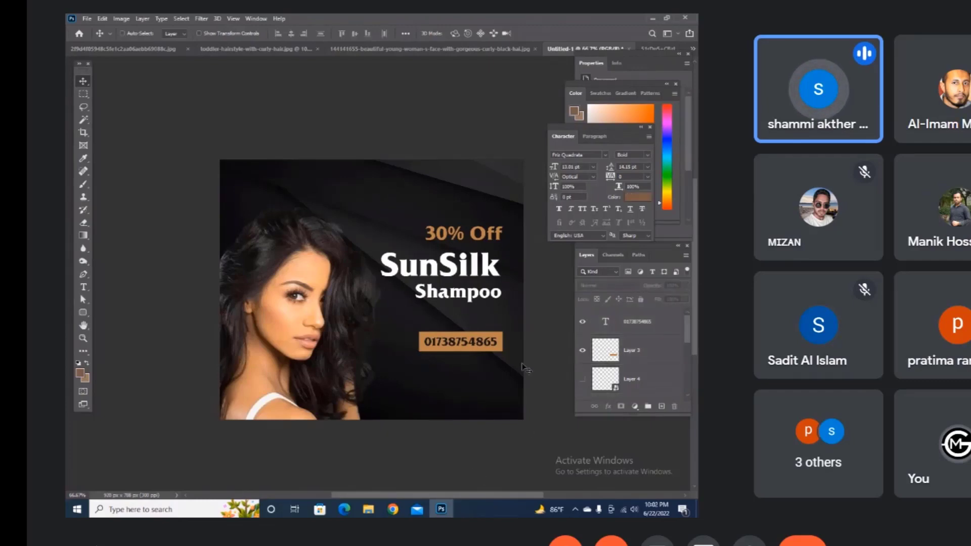
{"action": "left_click", "coordinate": [532, 334]}
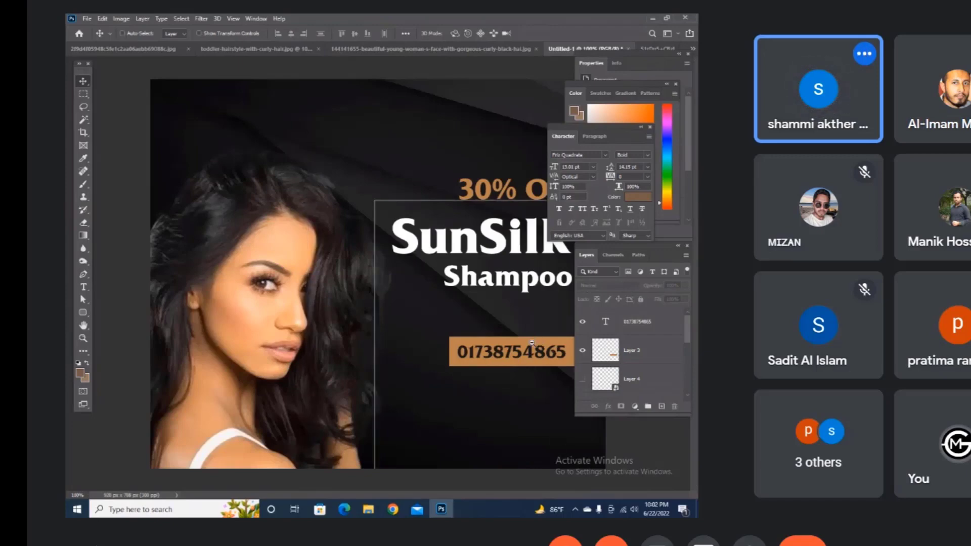
{"action": "left_click", "coordinate": [516, 354], "text": "alt"}
{"action": "left_click", "coordinate": [452, 330]}
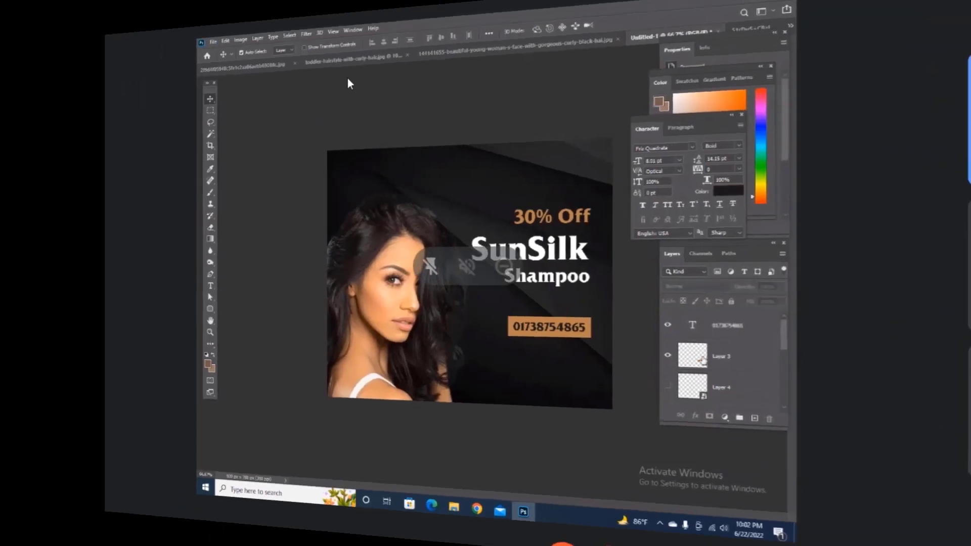
Scale the woman photo up slightly with Free Transform and raise it.
{"action": "key", "text": "ctrl+t"}
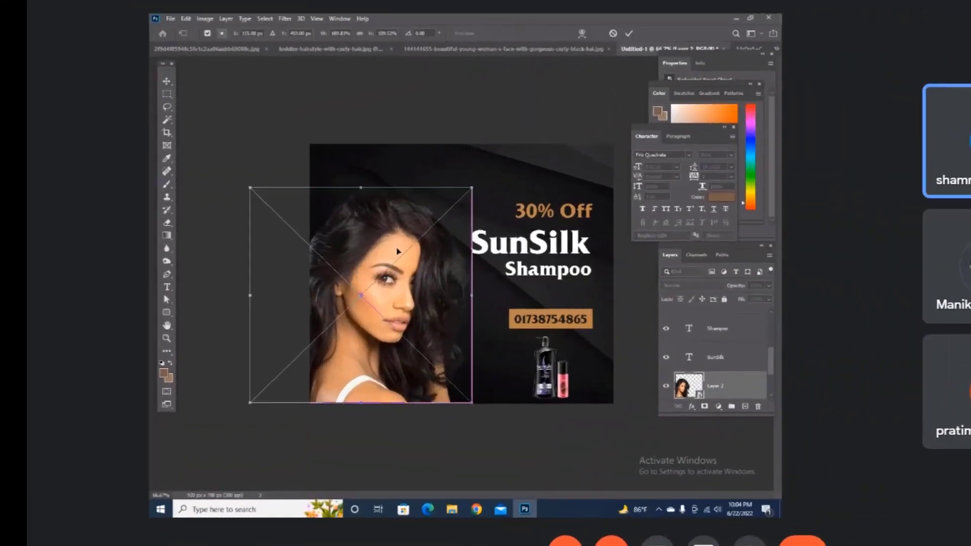
{"action": "left_click_drag", "start_coordinate": [473, 404], "coordinate": [477, 408]}
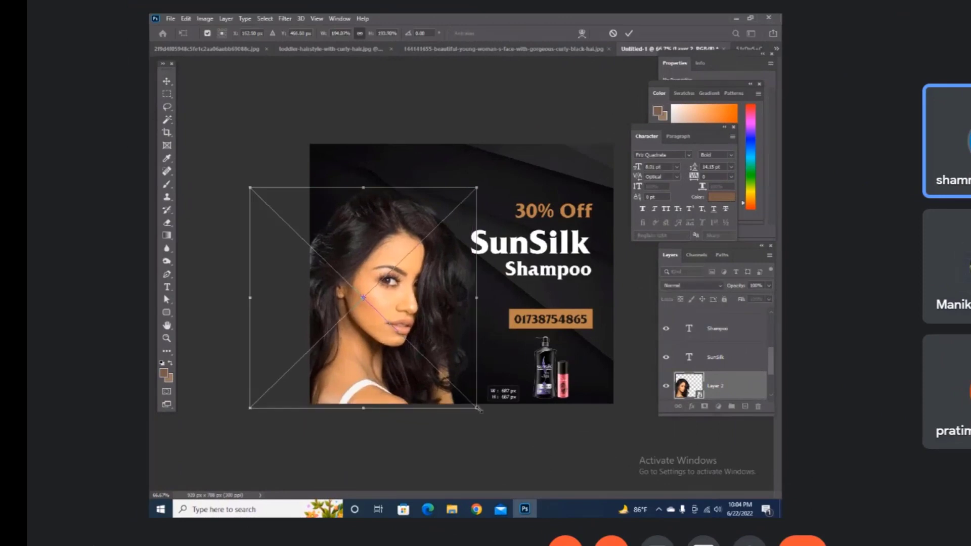
{"action": "key", "text": "shift+Up"}
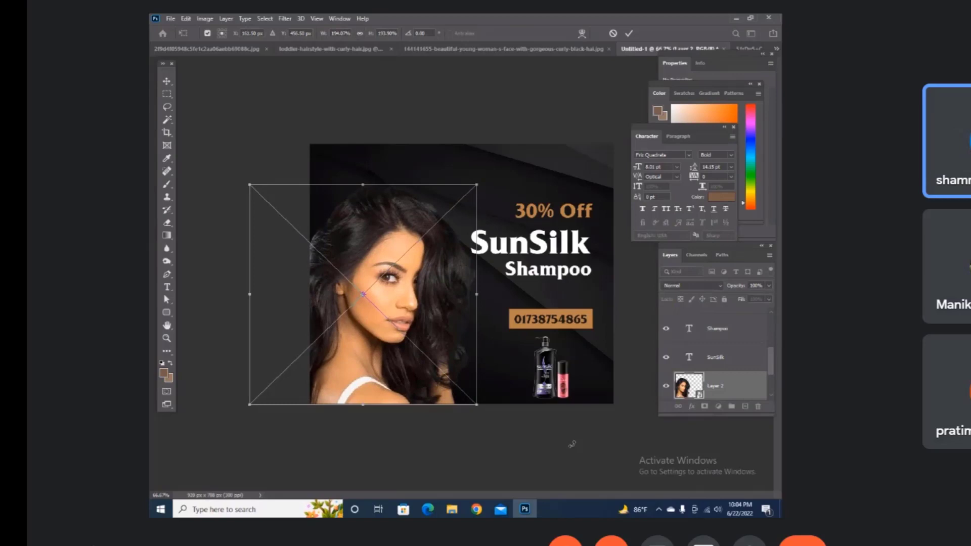
{"action": "key", "text": "Return"}
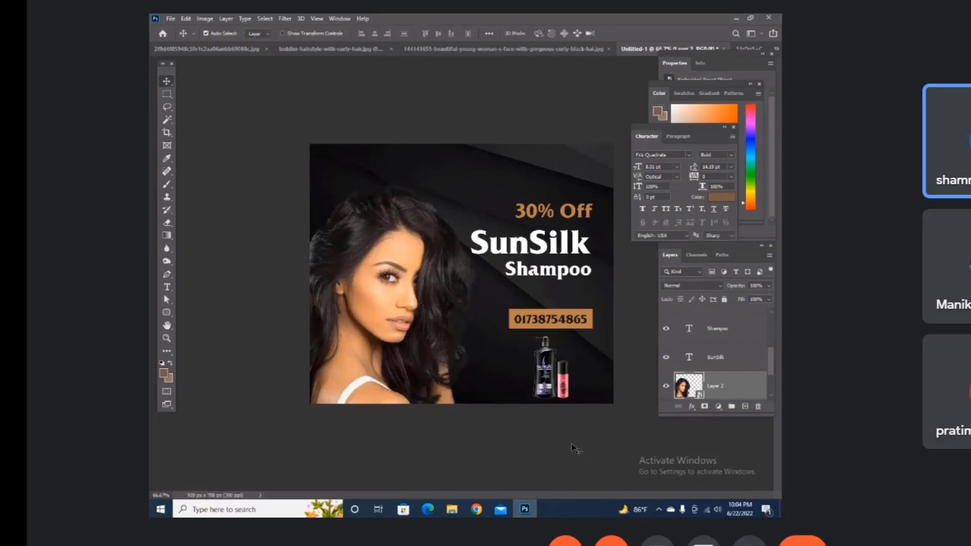
Select the orange phone-number box (Layer 3) together with its number text.
{"action": "left_click", "coordinate": [529, 212]}
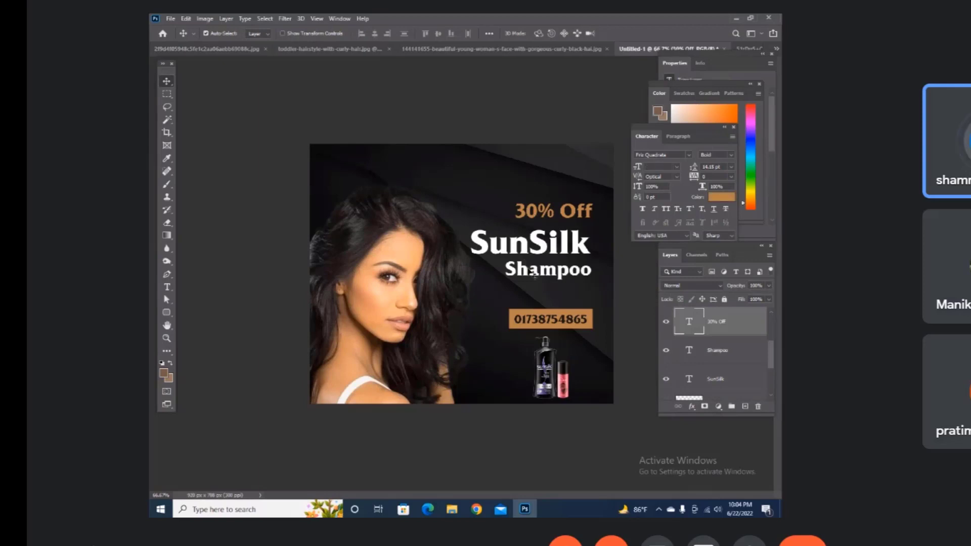
{"action": "left_click", "coordinate": [525, 252], "text": "shift"}
{"action": "left_click", "coordinate": [541, 330]}
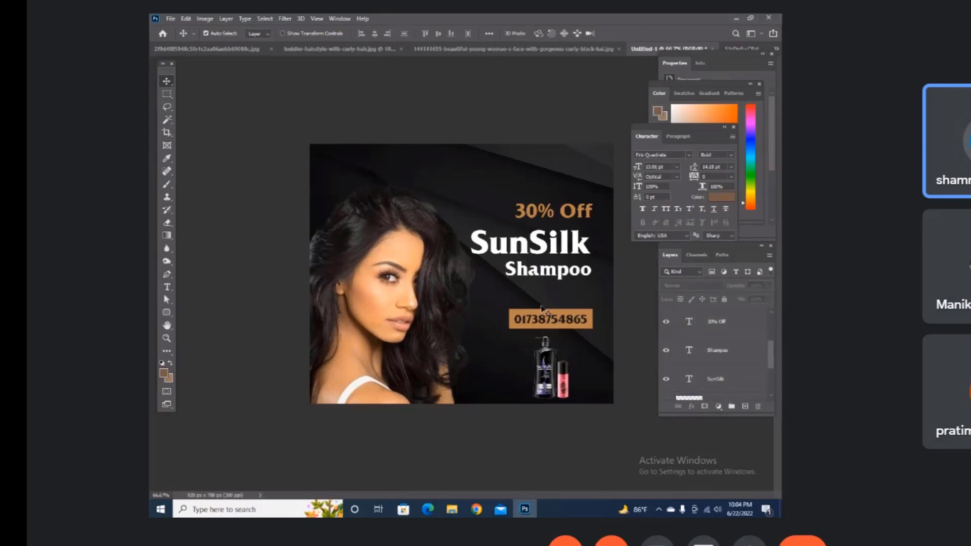
{"action": "left_click", "coordinate": [526, 321]}
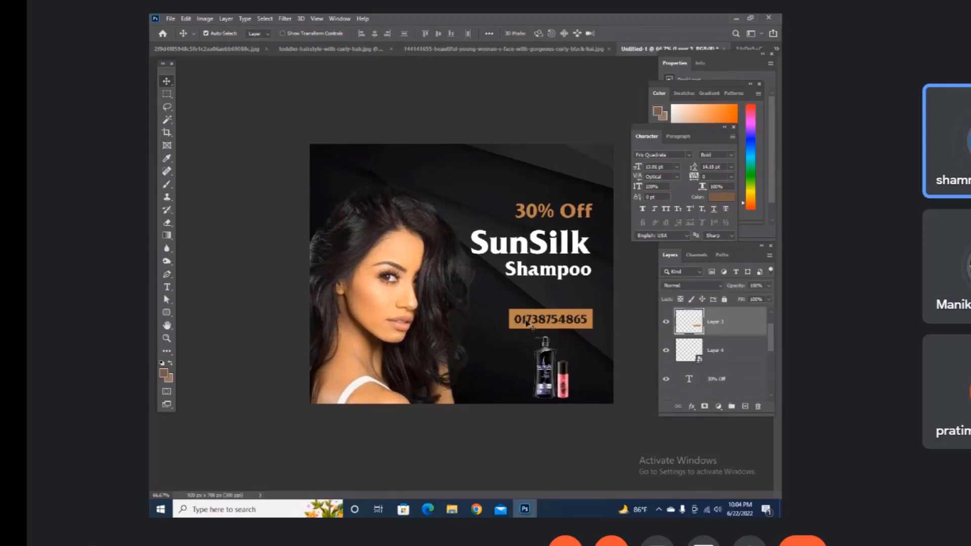
{"action": "left_click", "coordinate": [527, 321], "text": "shift"}
Nudge the box up, then raise it together with the 30% Off, SunSilk and Shampoo text.
{"action": "key", "text": "Up"}
{"action": "key", "text": "Up"}
{"action": "key", "text": "Up"}
{"action": "key", "text": "Up"}
{"action": "key", "text": "Up"}
{"action": "key", "text": "Up"}
{"action": "key", "text": "Up"}
{"action": "key", "text": "Up"}
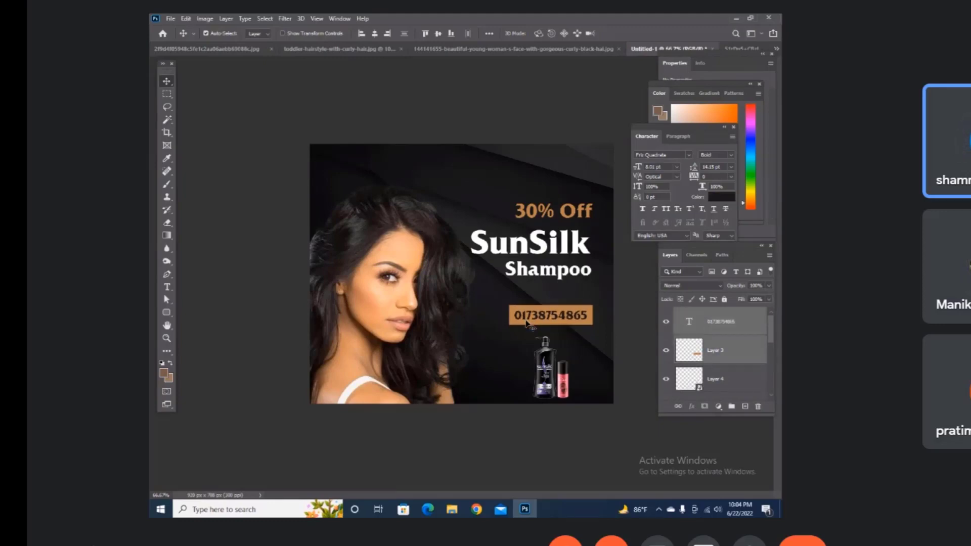
{"action": "key", "text": "Up"}
{"action": "key", "text": "Up"}
{"action": "key", "text": "Up"}
{"action": "key", "text": "Down"}
{"action": "left_click", "coordinate": [526, 271], "text": "shift"}
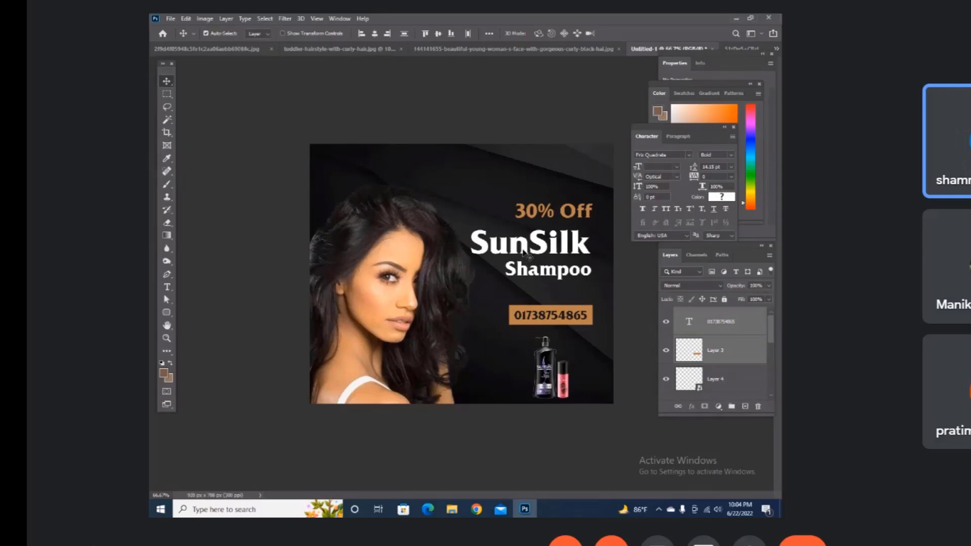
{"action": "key", "text": "shift+Up"}
{"action": "key", "text": "shift+Up"}
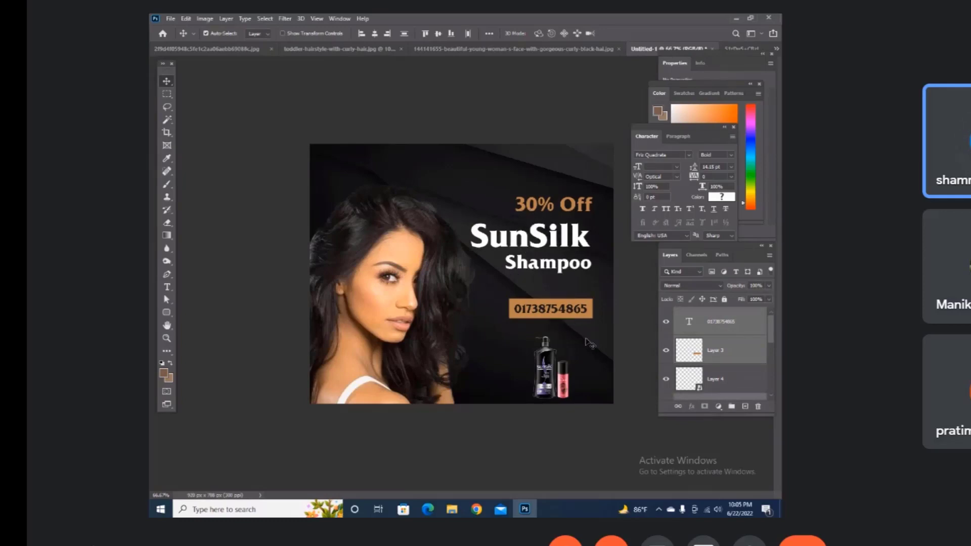
Raise the shampoo bottles on Layer 4, then tilt them slightly and scale them down.
{"action": "left_click", "coordinate": [557, 377]}
{"action": "key", "text": "shift+Up"}
{"action": "key", "text": "shift+Up"}
{"action": "key", "text": "shift+Up"}
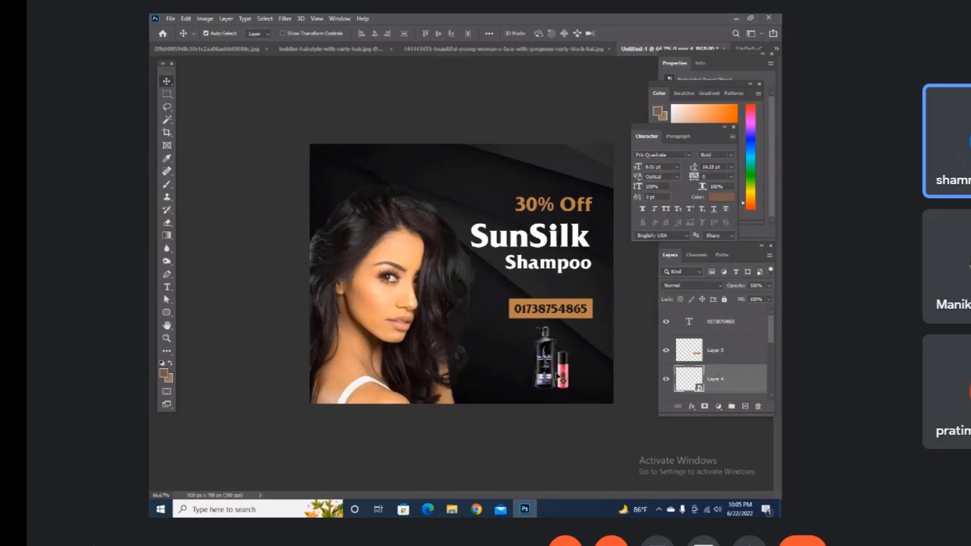
{"action": "key", "text": "ctrl+t"}
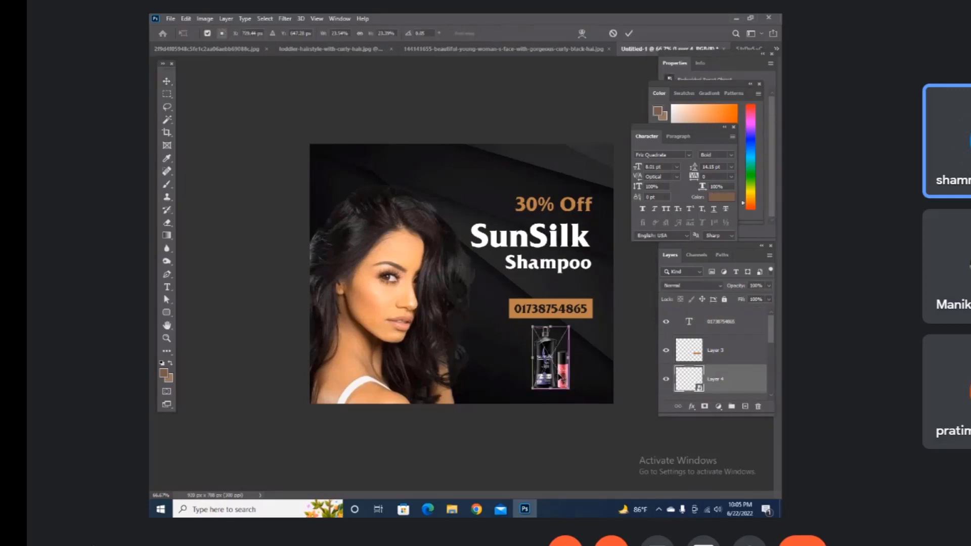
{"action": "left_click_drag", "start_coordinate": [607, 427], "coordinate": [609, 428]}
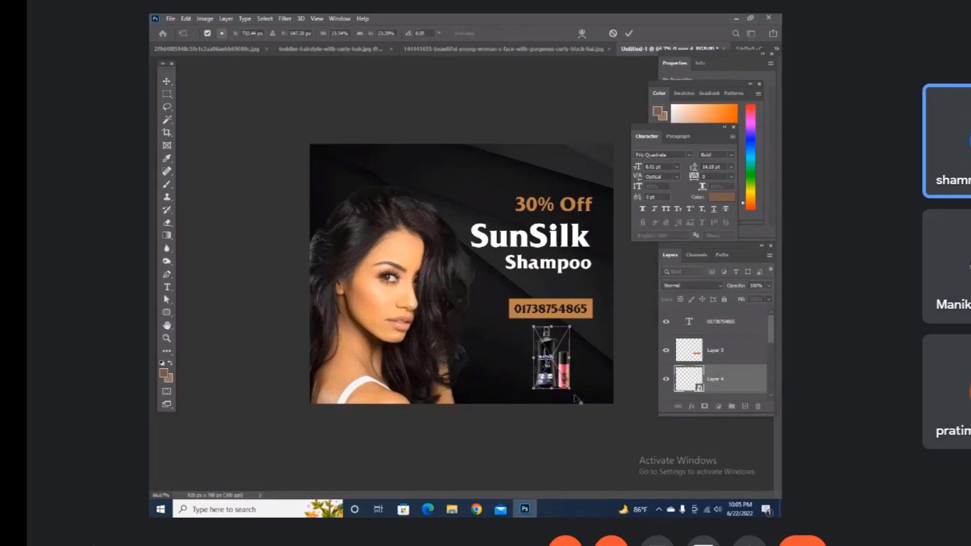
{"action": "left_click_drag", "start_coordinate": [571, 390], "coordinate": [573, 394]}
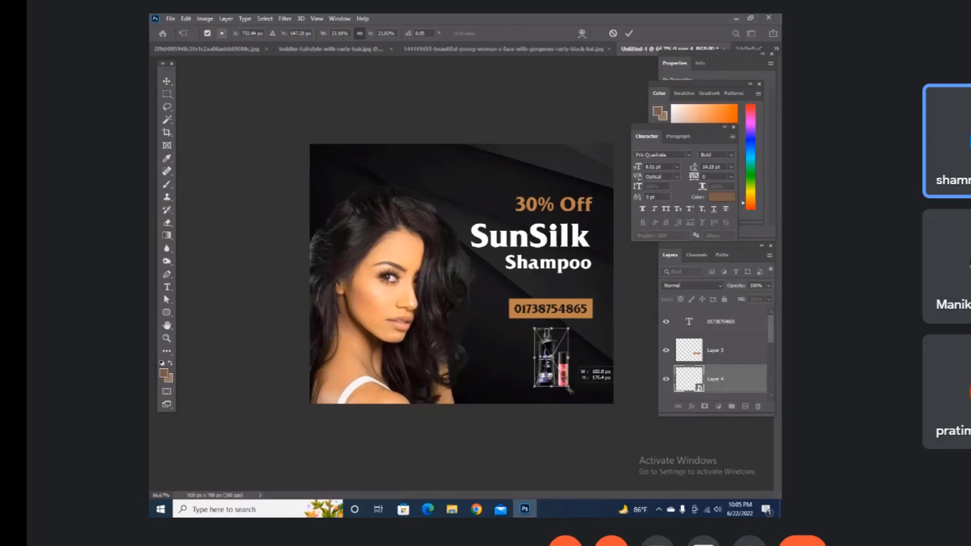
{"action": "key", "text": "Return"}
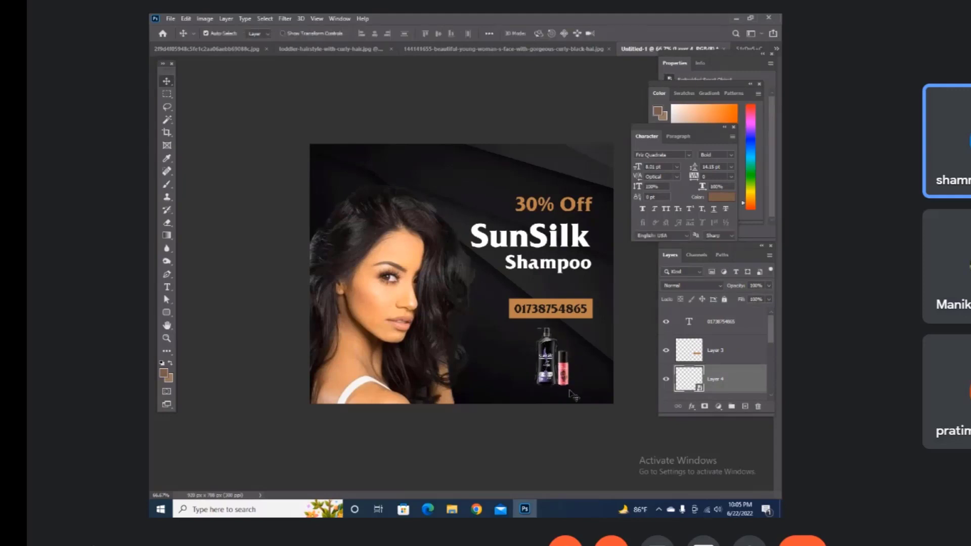
Nudge the SunSilk and Shampoo headings up, then back down two steps.
{"action": "left_click", "coordinate": [537, 234]}
{"action": "left_click", "coordinate": [547, 271], "text": "shift"}
{"action": "key", "text": "shift+Up"}
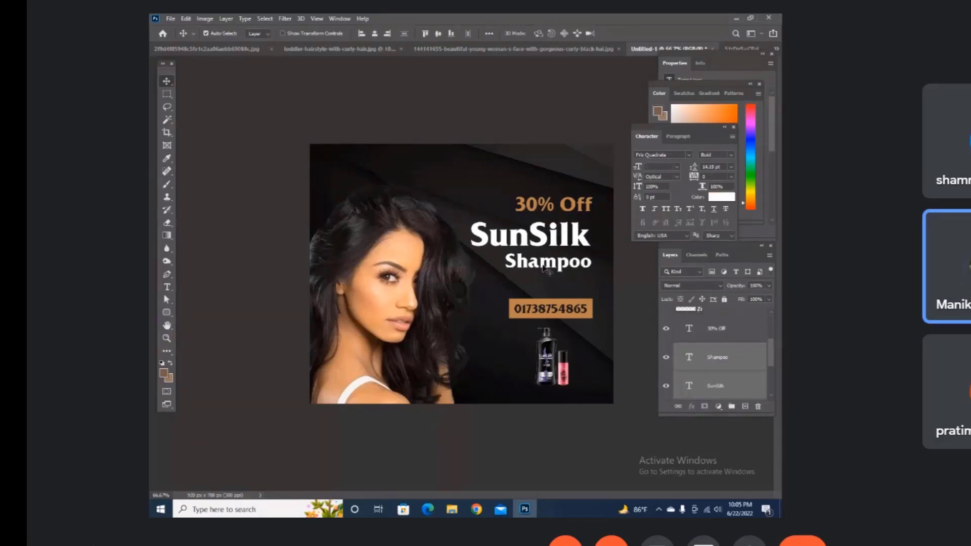
{"action": "key", "text": "Down"}
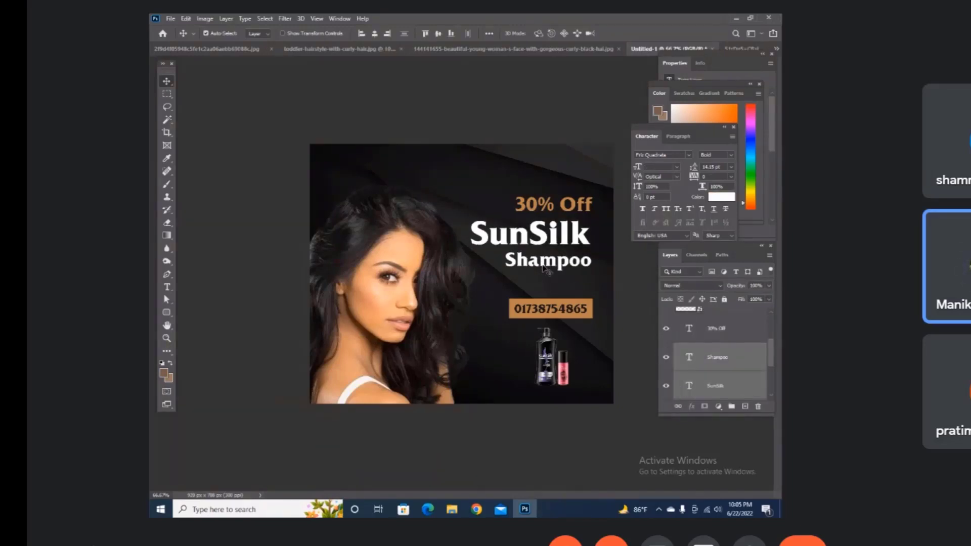
{"action": "key", "text": "Down"}
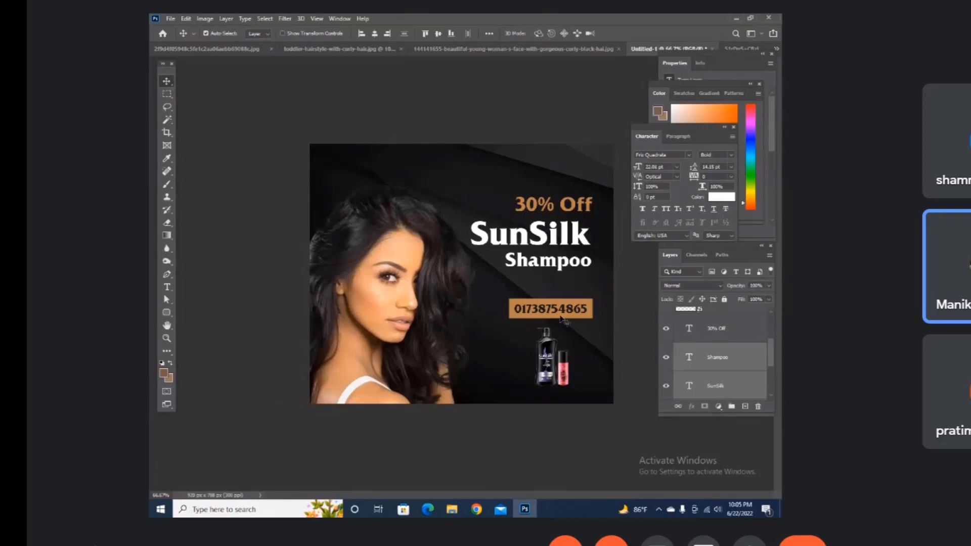
Nudge the phone-number box and its number up, then back down two steps.
{"action": "left_click", "coordinate": [521, 314]}
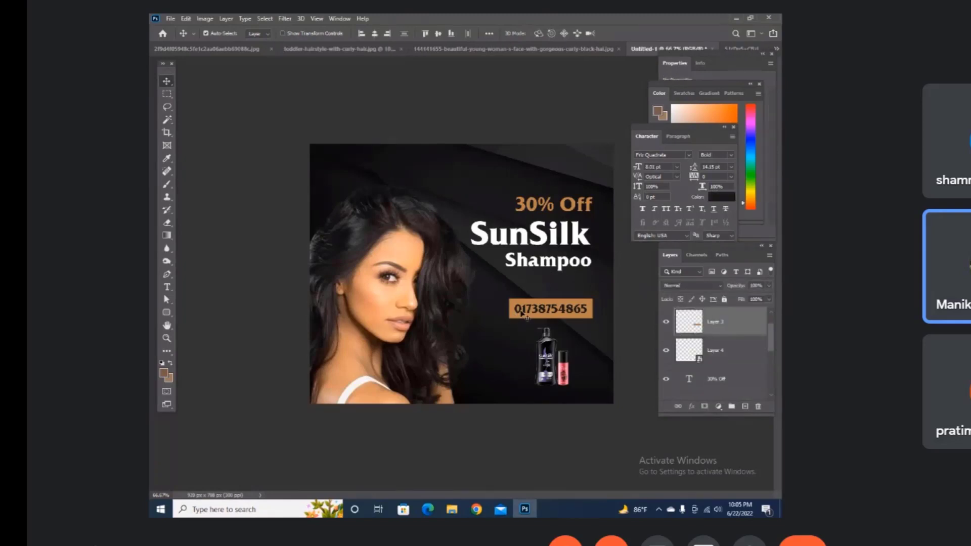
{"action": "left_click", "coordinate": [521, 313], "text": "shift"}
{"action": "key", "text": "Up"}
{"action": "key", "text": "Up"}
{"action": "key", "text": "Up"}
{"action": "key", "text": "Up"}
{"action": "key", "text": "Up"}
{"action": "key", "text": "Up"}
{"action": "key", "text": "Down"}
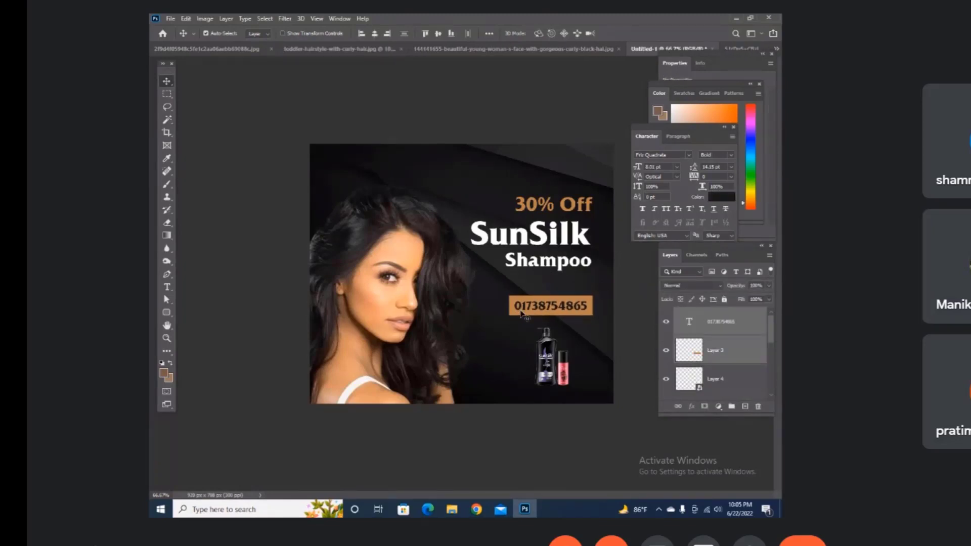
{"action": "key", "text": "Down"}
Deselect, pick the bottles layer, then reselect the phone-number box and its number text.
{"action": "left_click", "coordinate": [537, 452]}
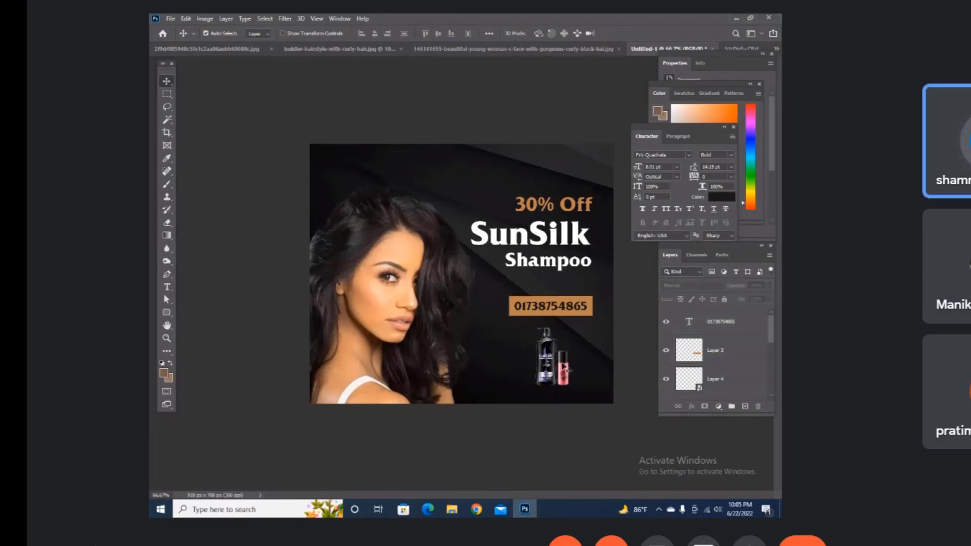
{"action": "left_click", "coordinate": [568, 369]}
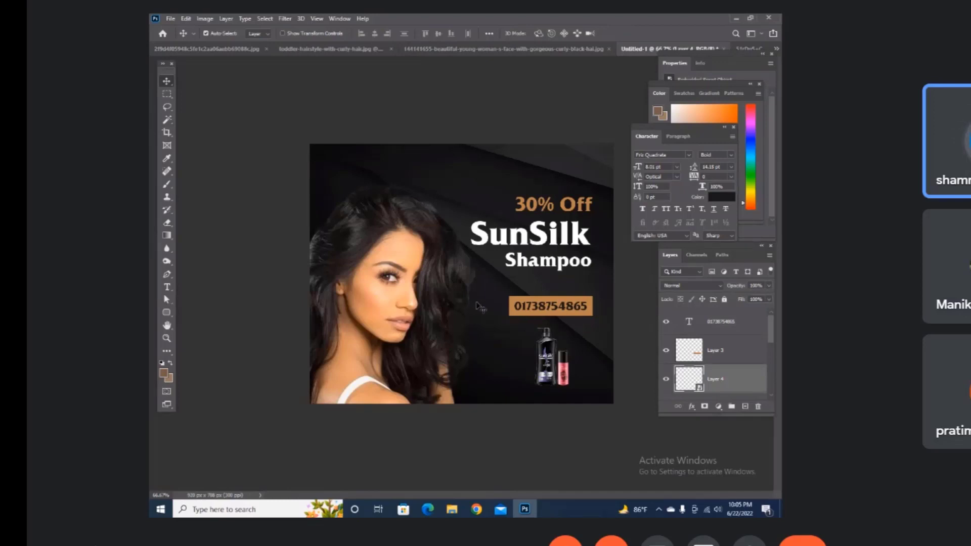
{"action": "left_click", "coordinate": [518, 316]}
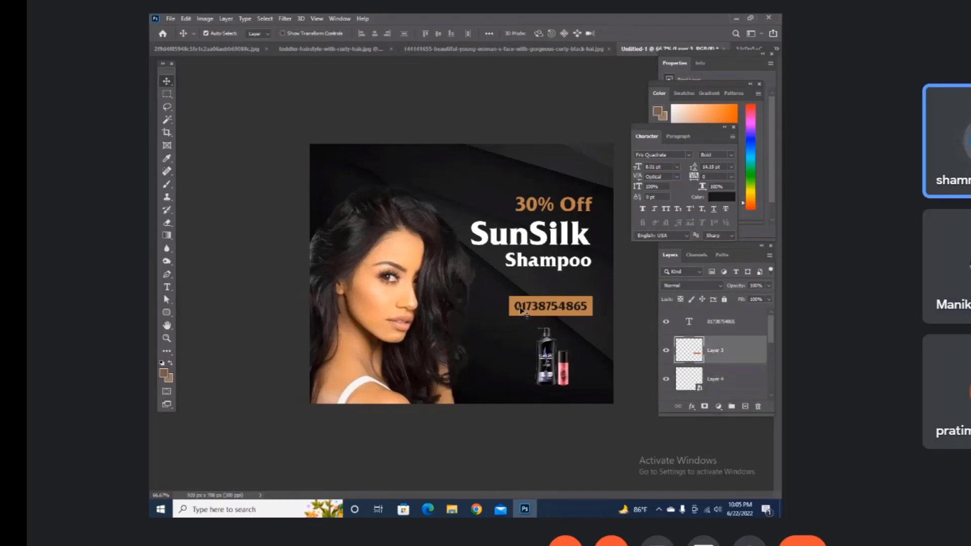
{"action": "left_click", "coordinate": [521, 310], "text": "shift"}
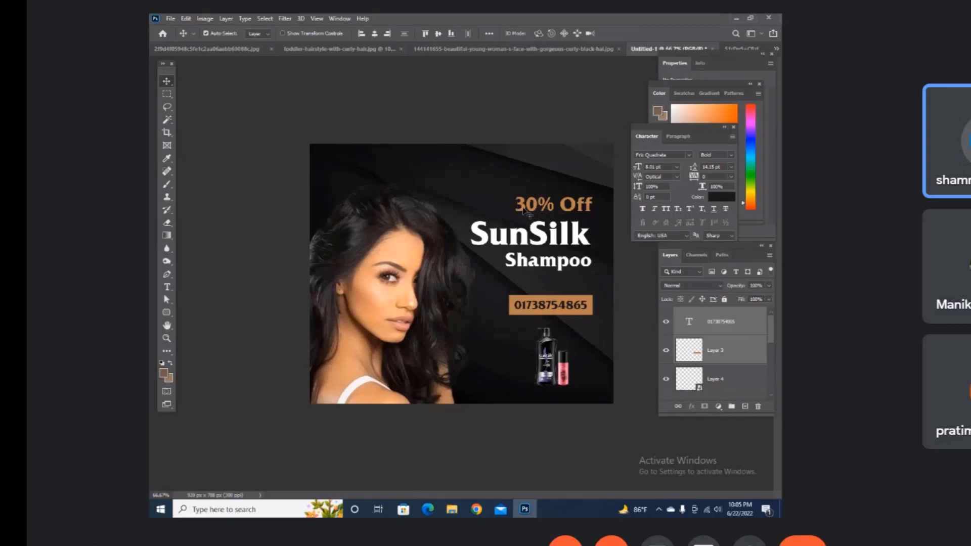
{"action": "left_click", "coordinate": [524, 212]}
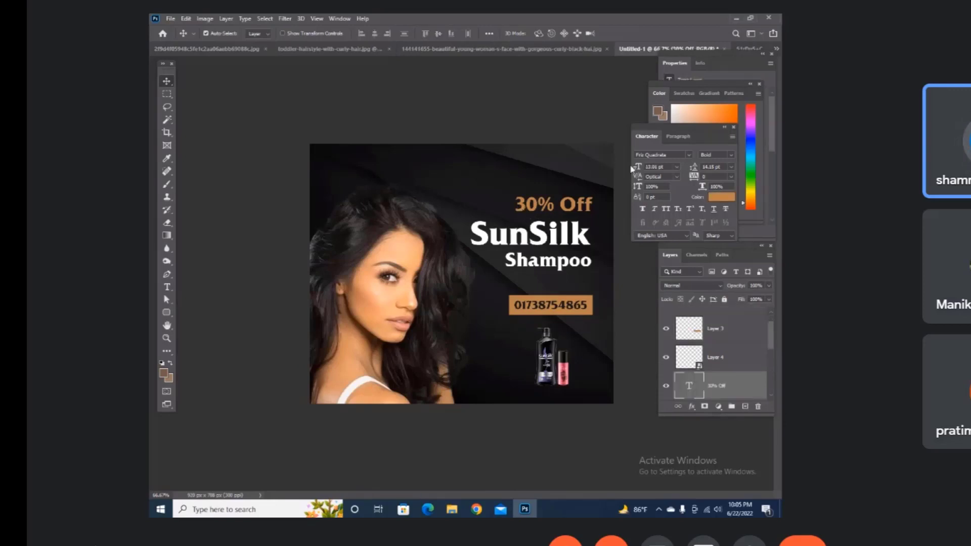
{"action": "left_click_drag", "start_coordinate": [640, 168], "coordinate": [642, 167]}
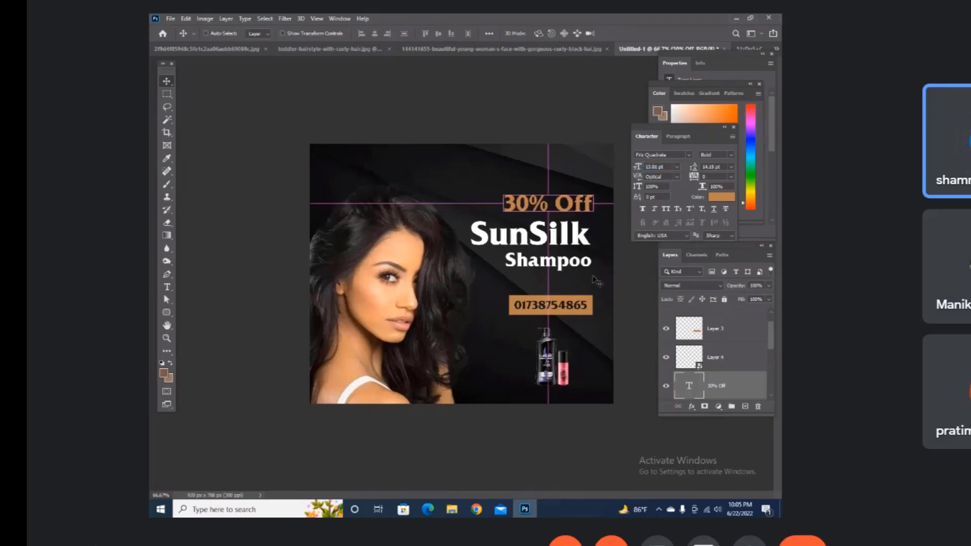
{"action": "key", "text": "ctrl+z"}
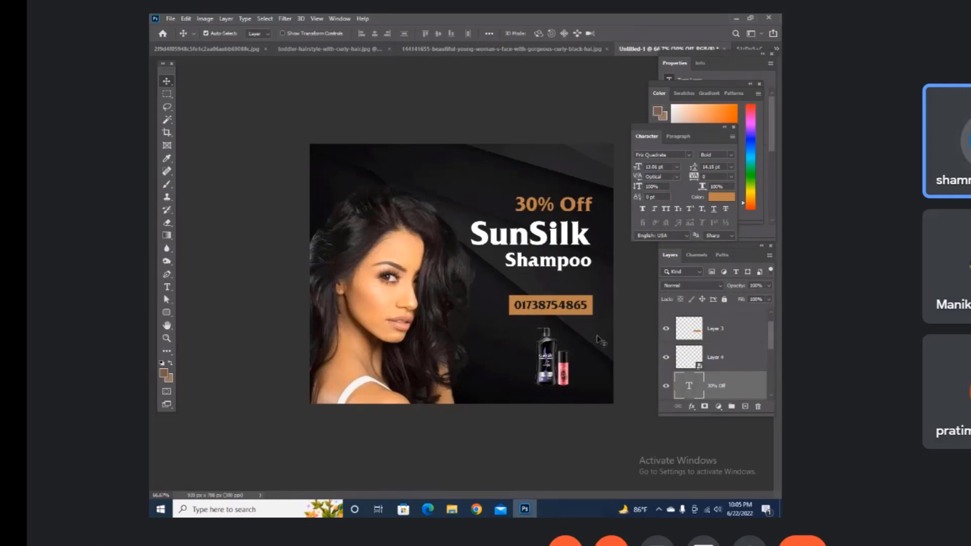
{"action": "left_click", "coordinate": [551, 354]}
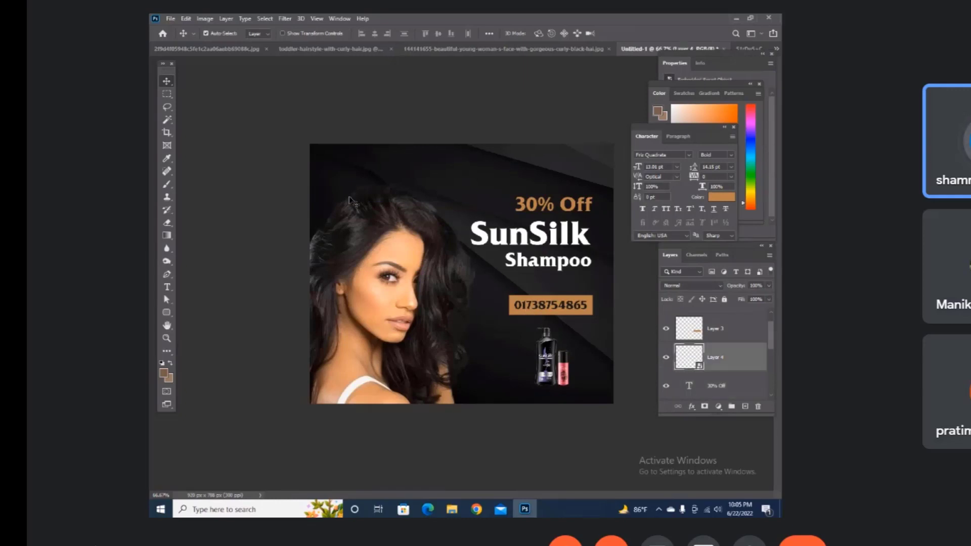